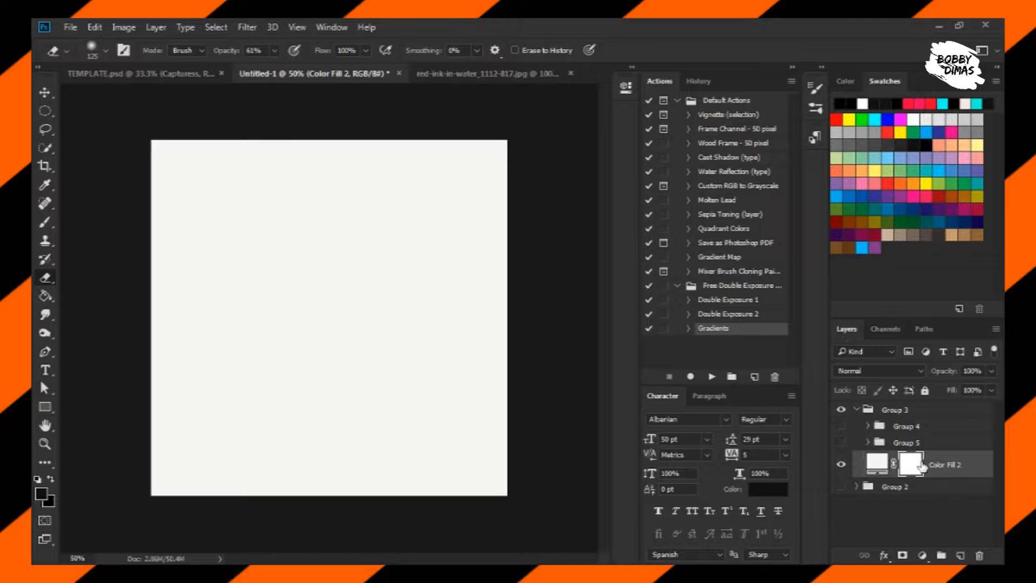
pyautogui.click(920, 556)
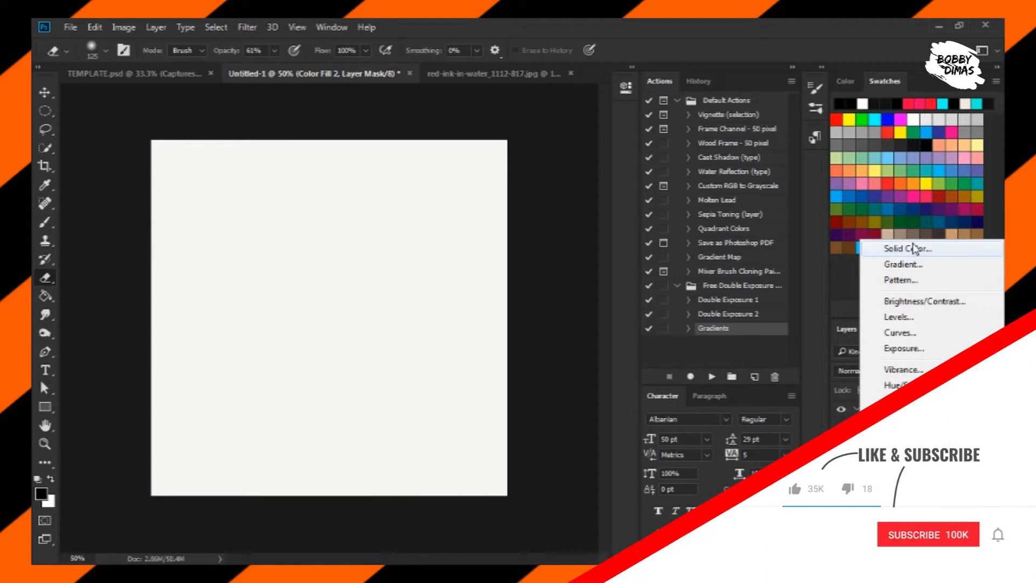
pyautogui.click(912, 531)
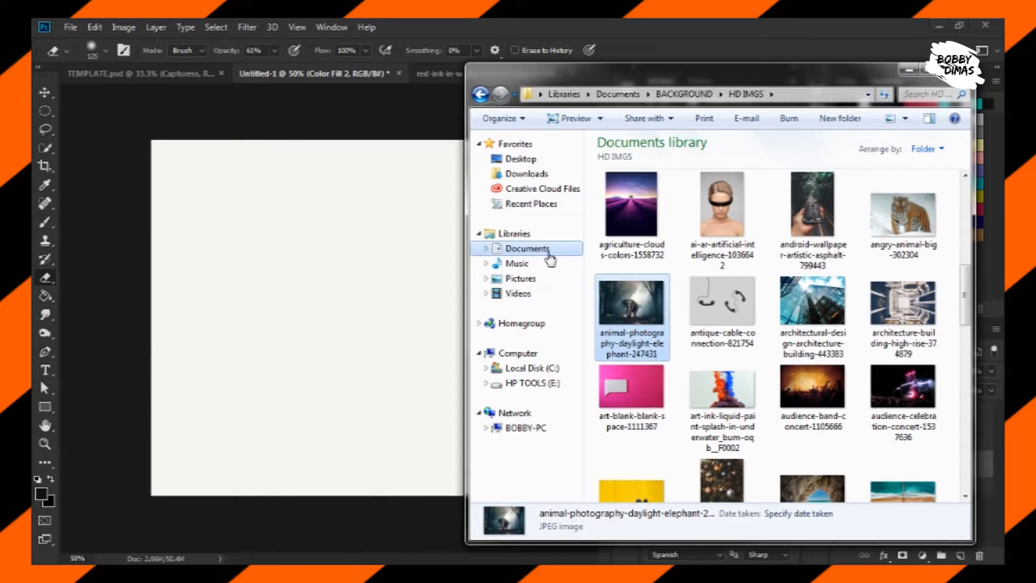
# In the file browser, go to the TCM folder inside Documents > ICONS
pyautogui.click(548, 251)
pyautogui.scroll(-5, 761, 352)
pyautogui.scroll(5, 761, 354)
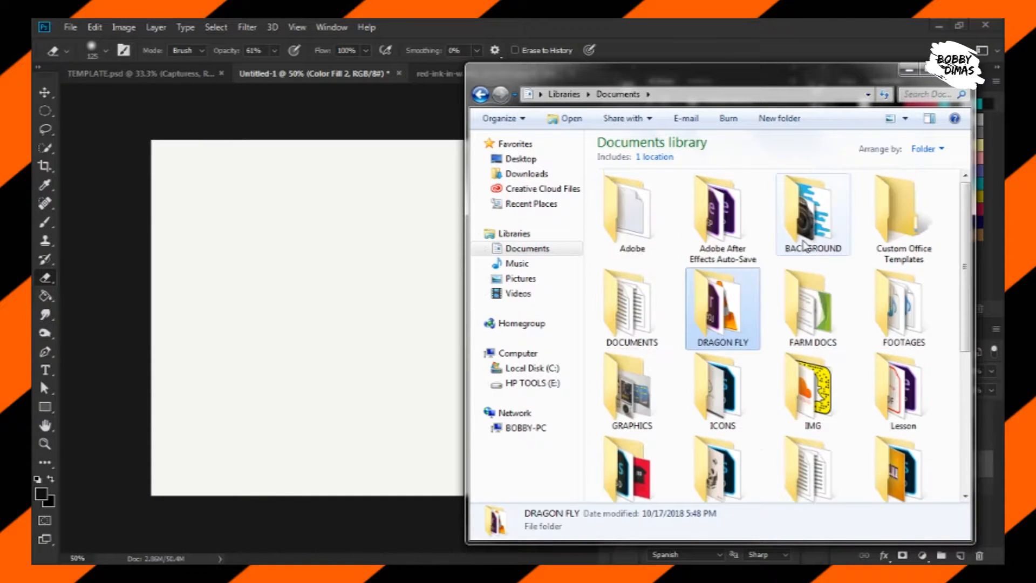
pyautogui.doubleClick(723, 394)
pyautogui.scroll(-10, 746, 333)
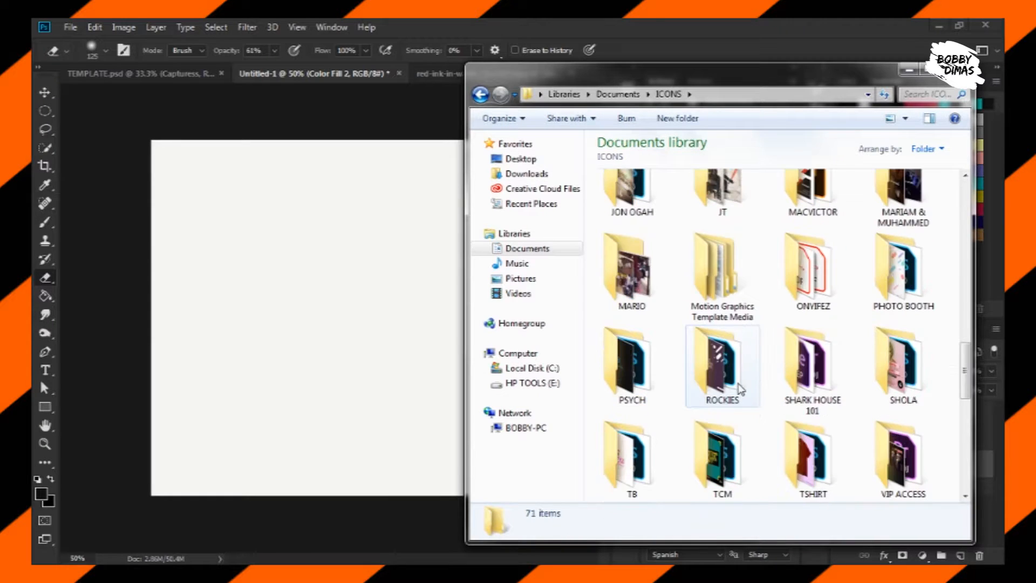
pyautogui.scroll(5, 758, 426)
pyautogui.doubleClick(721, 410)
# Open the FADINEX folder within TCM and select the runtown PNG image
pyautogui.scroll(-5, 756, 378)
pyautogui.scroll(5, 783, 372)
pyautogui.doubleClick(822, 331)
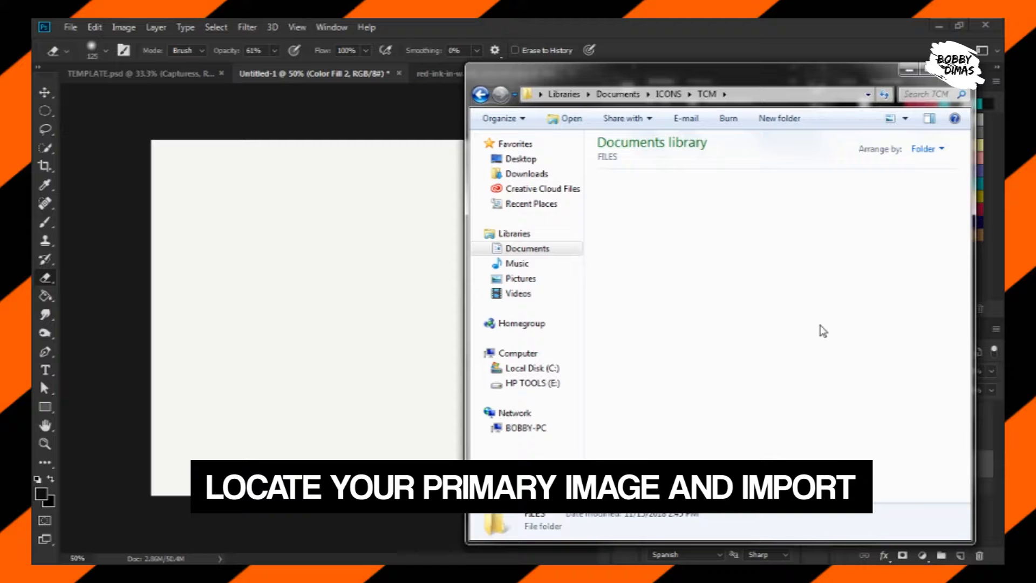
pyautogui.click(701, 96)
pyautogui.doubleClick(723, 420)
pyautogui.click(722, 450)
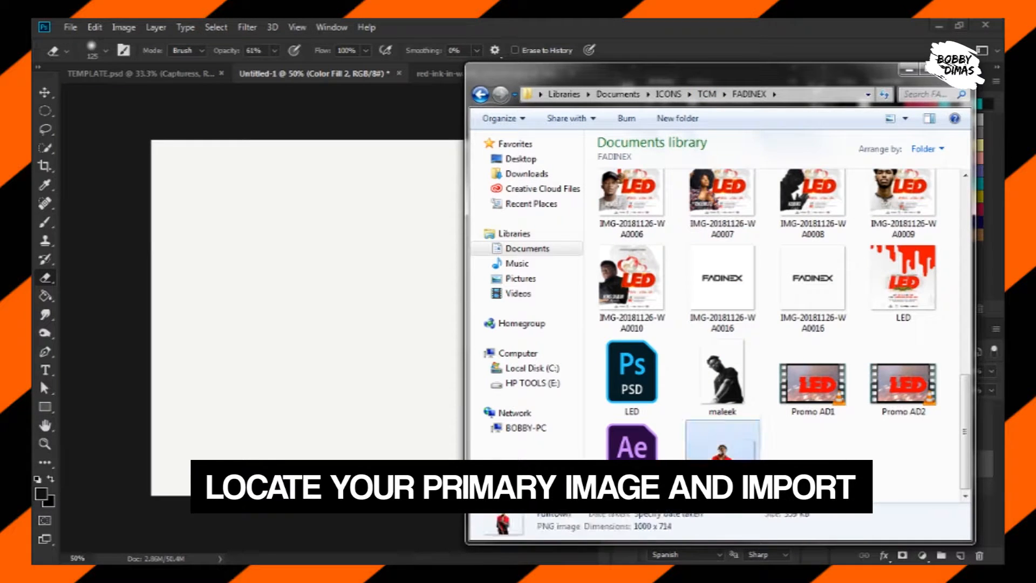
# Place the runtown image into the Untitled-1 document, enlarged so the figure reaches the canvas's lower edge
pyautogui.moveTo(722, 448); pyautogui.dragTo(392, 390)
pyautogui.moveTo(507, 450); pyautogui.dragTo(705, 562)
pyautogui.moveTo(573, 498); pyautogui.dragTo(487, 448)
pyautogui.moveTo(510, 354); pyautogui.dragTo(506, 362)
pyautogui.press('Return')
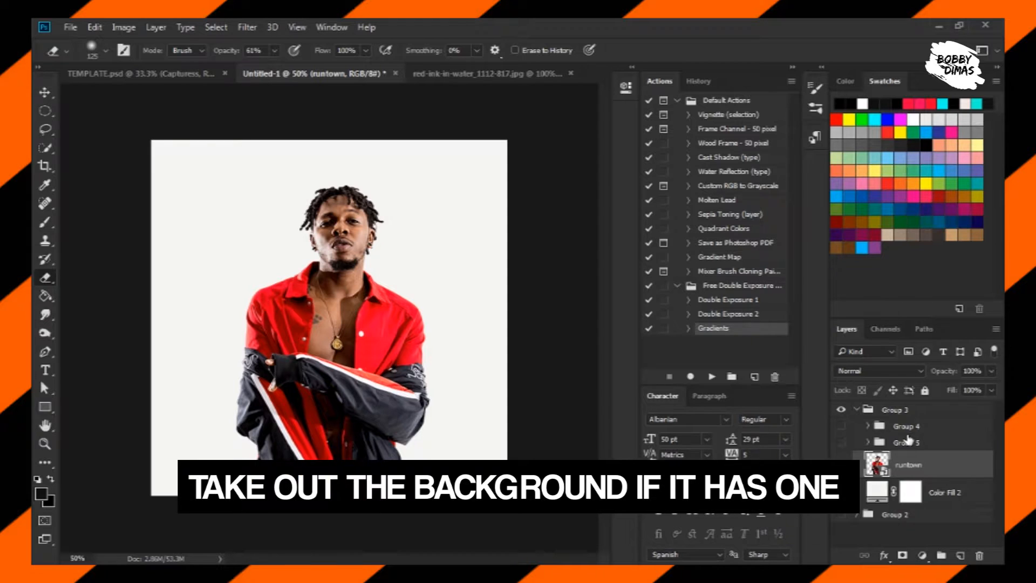
# Check the runtown cutout for a transparent background by temporarily hiding the Color Fill 2 layer
pyautogui.click(841, 492)
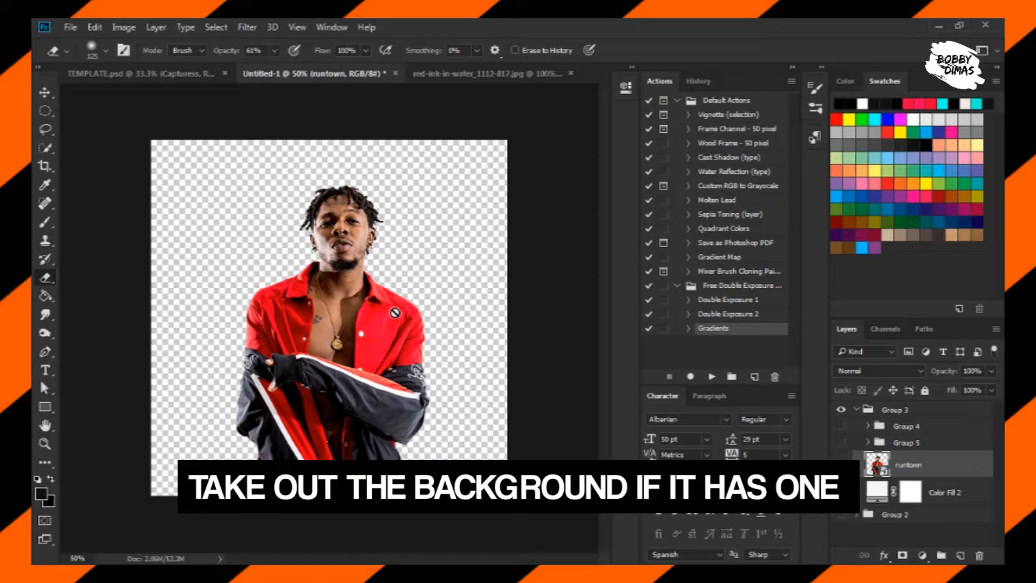
pyautogui.click(44, 93)
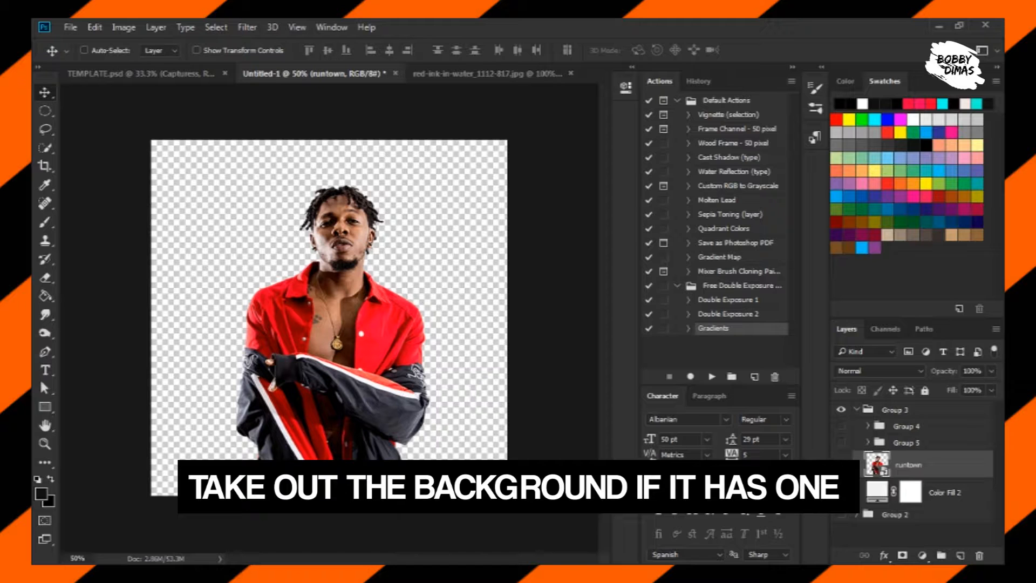
pyautogui.click(841, 492)
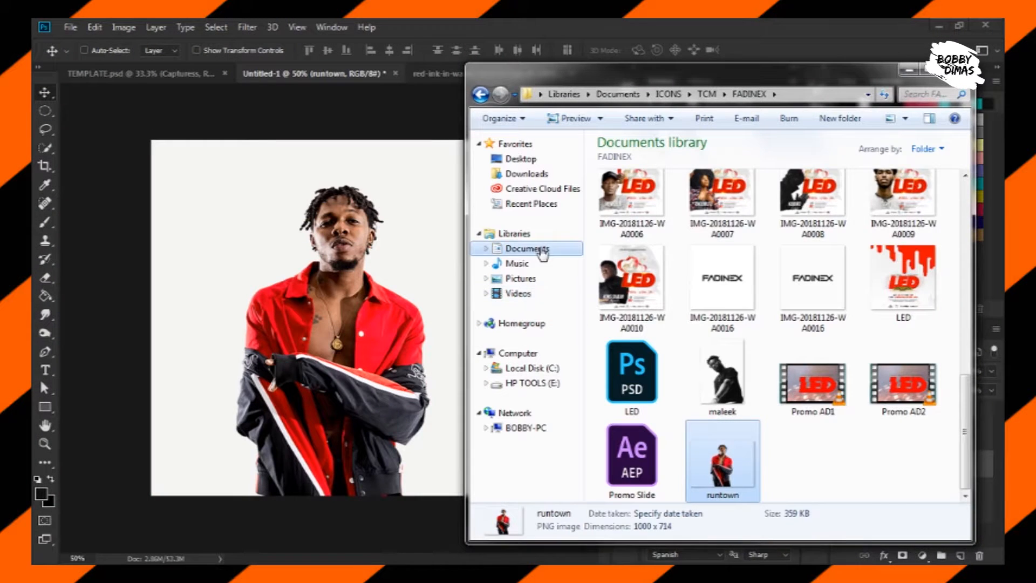
# In the file browser, go to the HD IMGS folder inside Documents > BACKGROUND
pyautogui.click(543, 249)
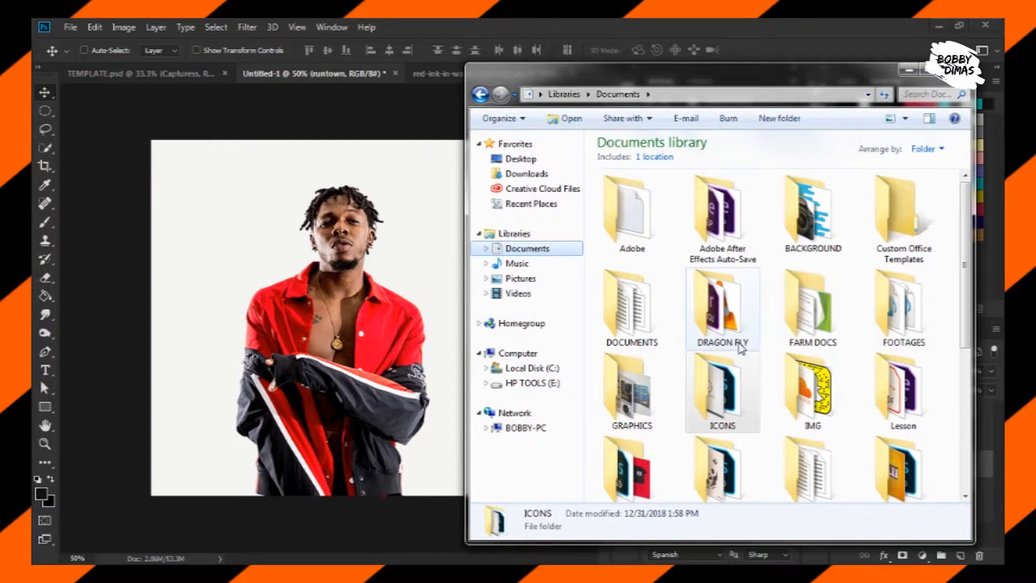
pyautogui.doubleClick(847, 213)
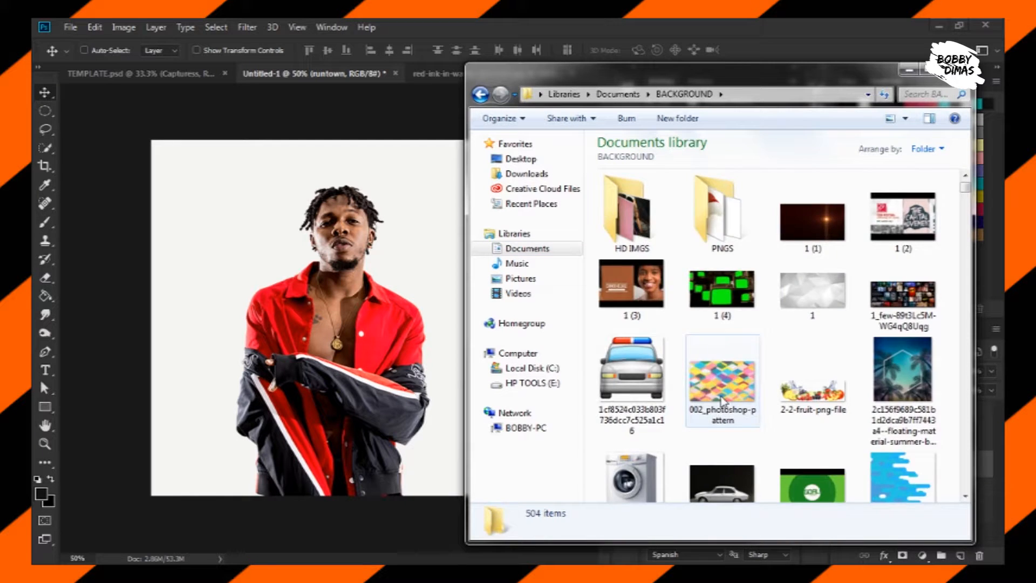
pyautogui.scroll(-5, 722, 402)
pyautogui.scroll(5, 722, 402)
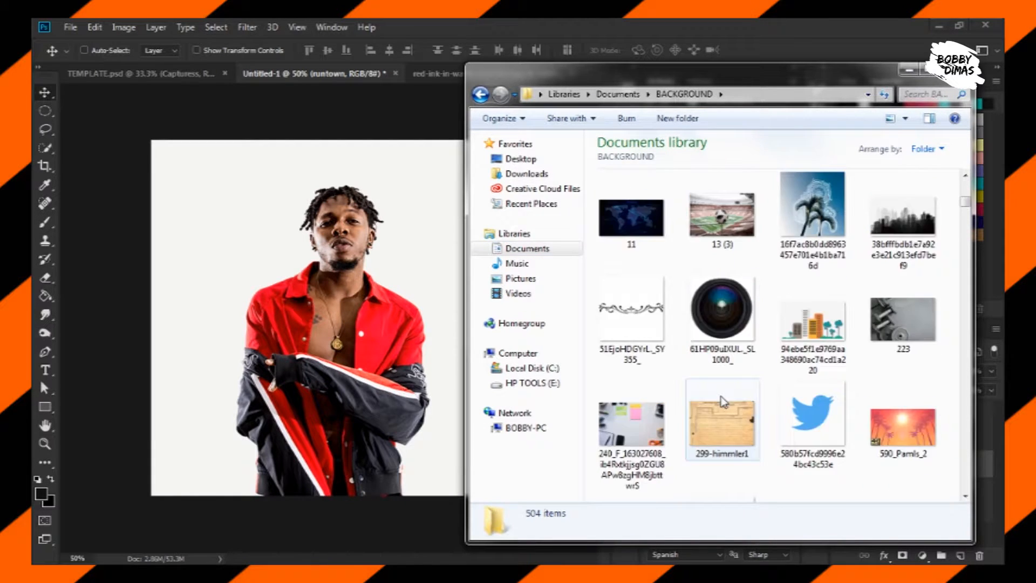
pyautogui.doubleClick(624, 222)
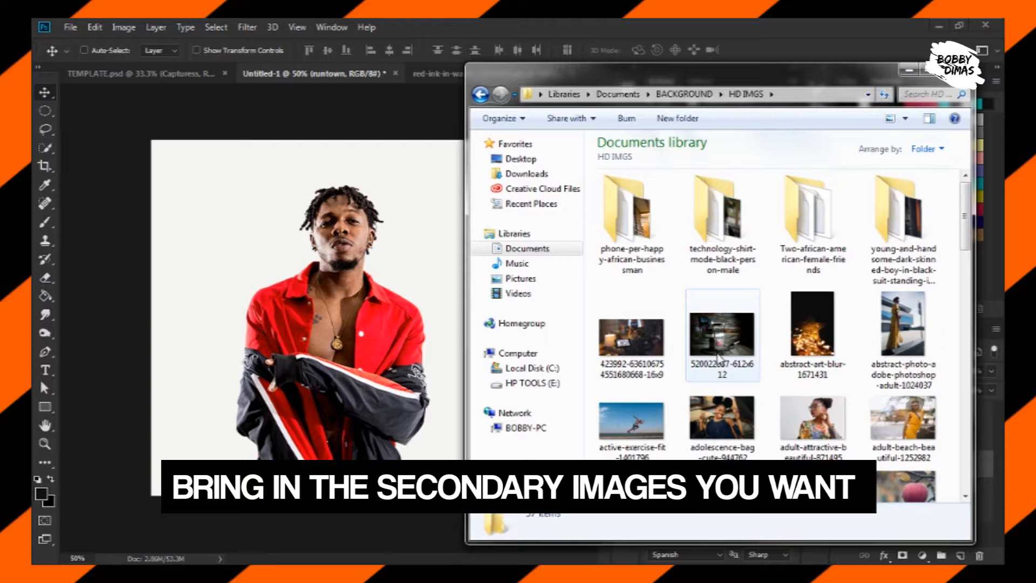
pyautogui.scroll(-5, 719, 356)
pyautogui.scroll(4, 720, 357)
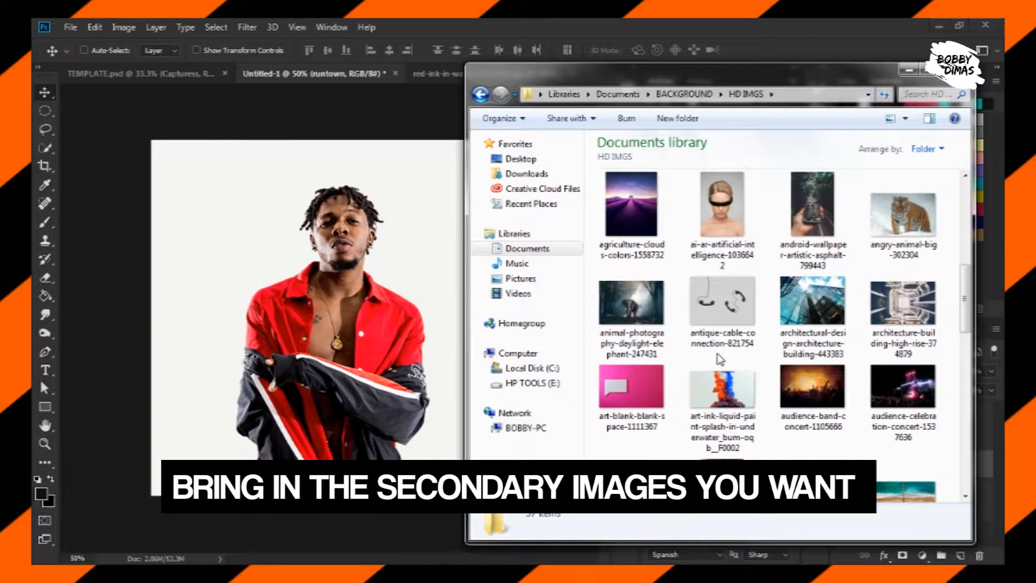
# Select the animal-photography-daylight-elephant-247431 and cool-wallpaper-dawn-dusk-66997 images and place both into the Untitled-1 document
pyautogui.click(642, 324)
pyautogui.scroll(-3, 701, 324)
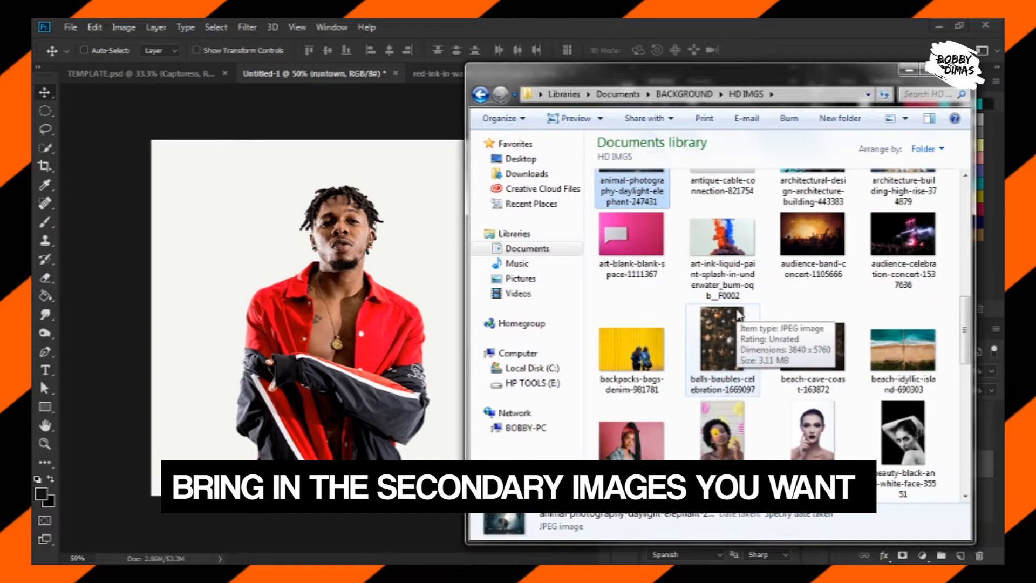
pyautogui.scroll(-5, 740, 314)
pyautogui.scroll(-5, 739, 315)
pyautogui.scroll(4, 701, 329)
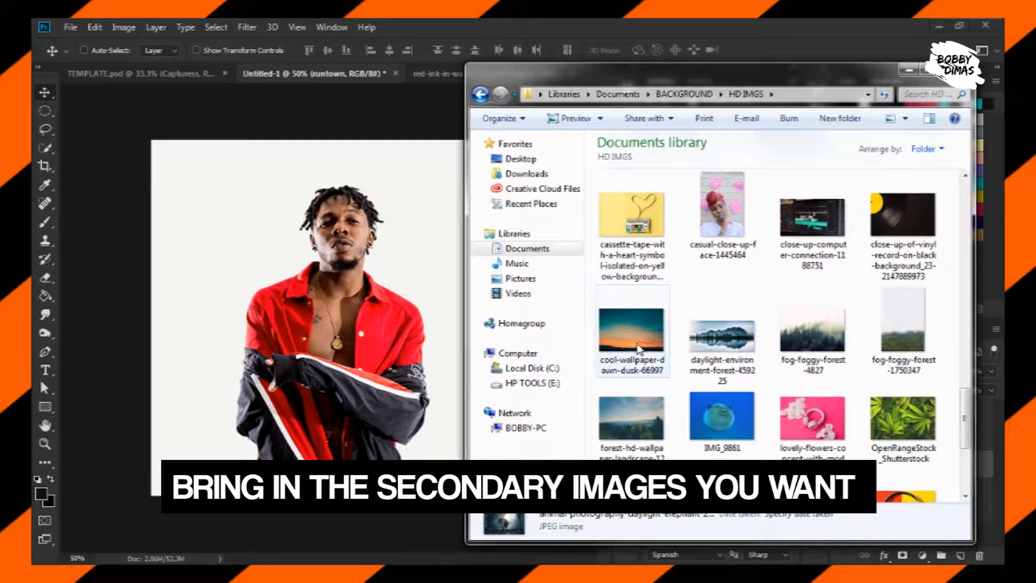
pyautogui.scroll(5, 651, 349)
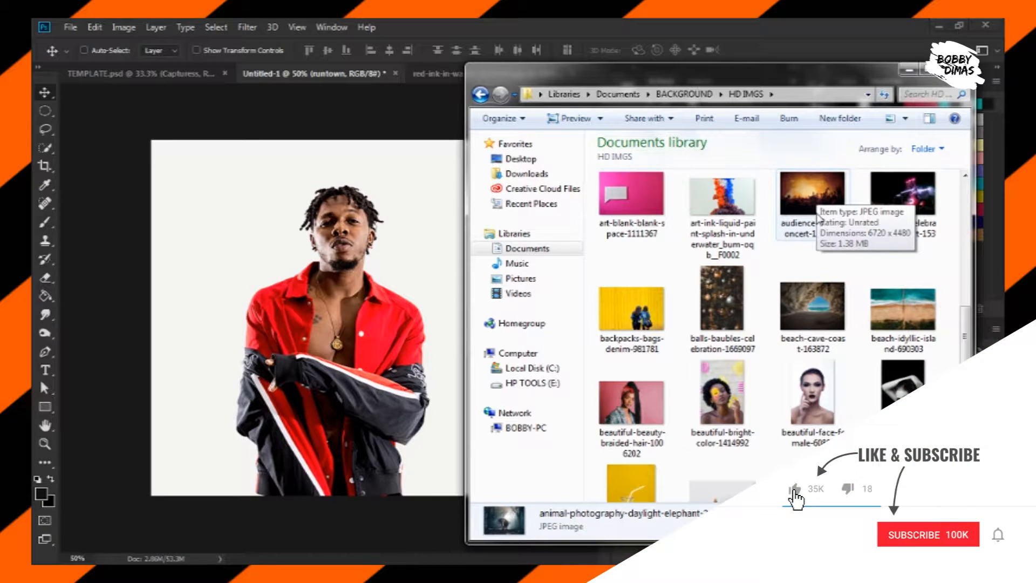
pyautogui.scroll(-5, 663, 404)
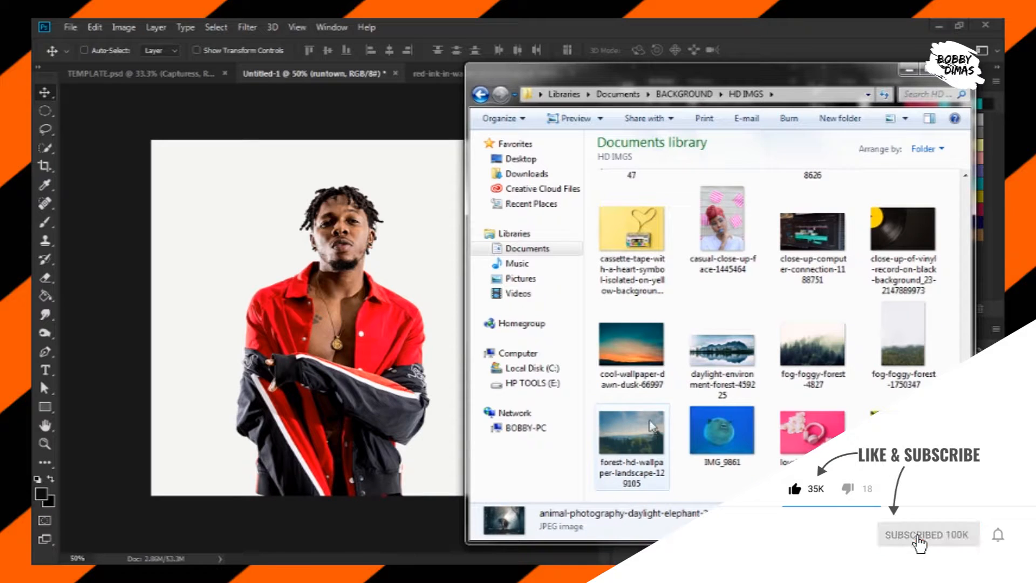
pyautogui.keyDown('ctrl'); pyautogui.click(613, 368); pyautogui.keyUp('ctrl')
pyautogui.moveTo(613, 368); pyautogui.dragTo(289, 360)
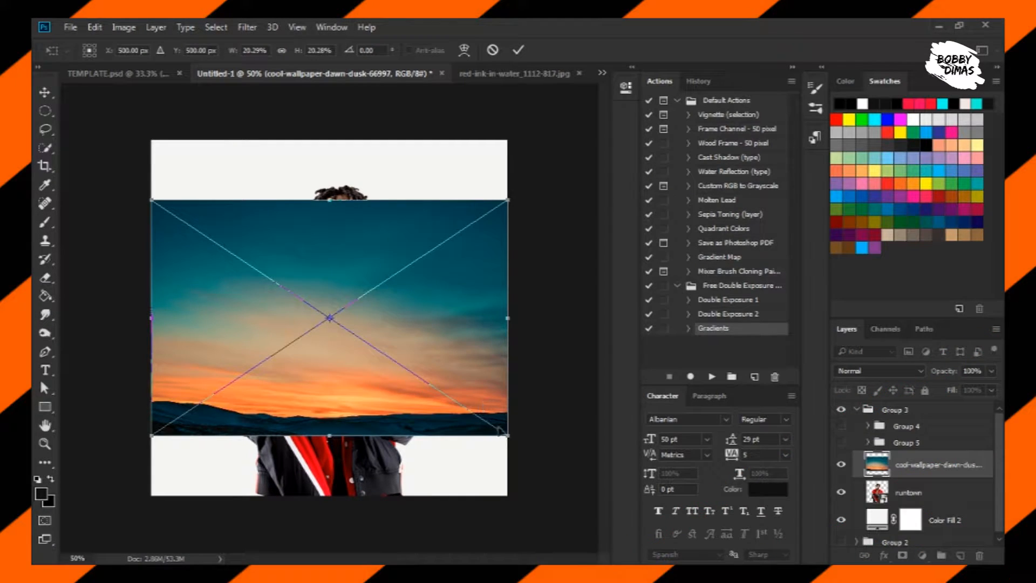
# Scale the placed sunset image to about 31% to cover the canvas, and slightly enlarge the placed elephant image
pyautogui.moveTo(536, 470); pyautogui.dragTo(614, 524)
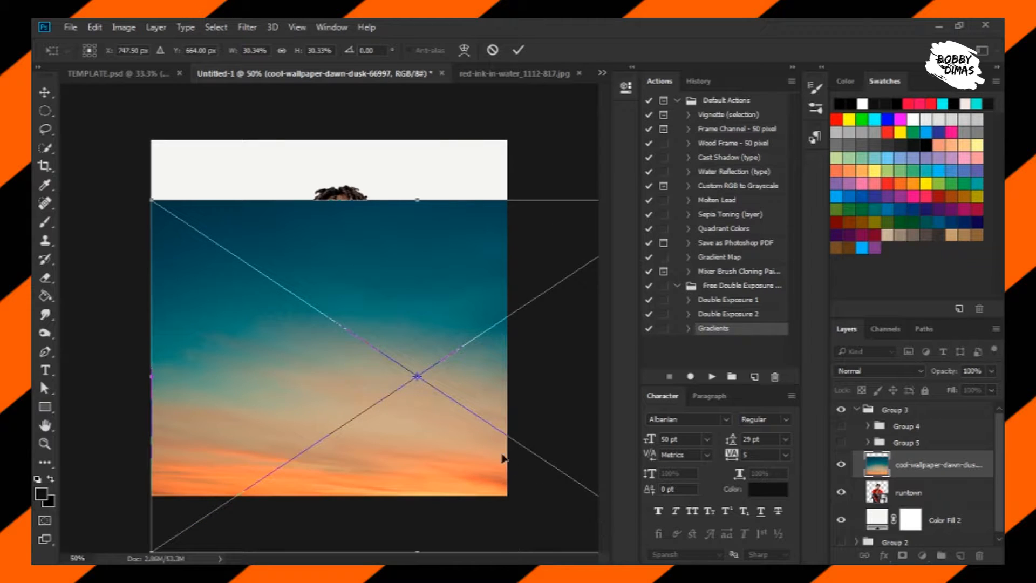
pyautogui.moveTo(485, 451); pyautogui.dragTo(432, 396)
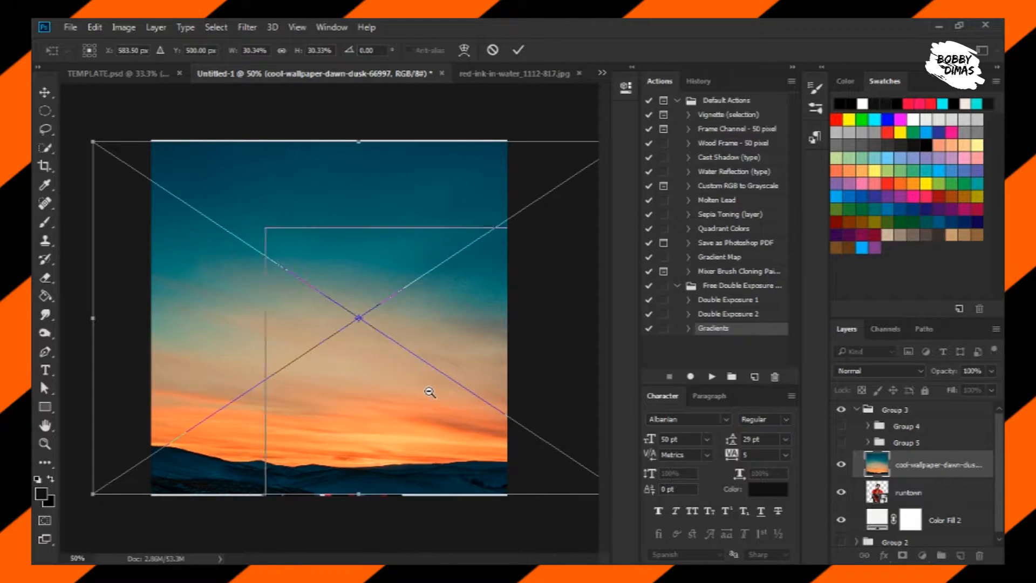
pyautogui.keyDown('alt'); pyautogui.click(430, 392); pyautogui.keyUp('alt')
pyautogui.moveTo(532, 443); pyautogui.dragTo(463, 425)
pyautogui.press('Return')
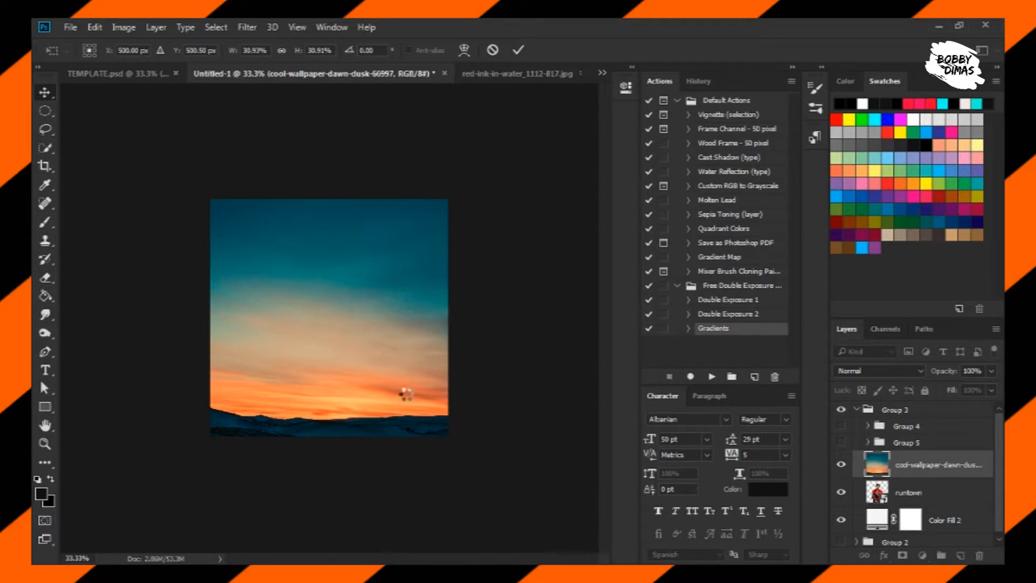
pyautogui.moveTo(447, 400)
pyautogui.mouseDown()
pyautogui.moveTo(471, 426)
pyautogui.moveTo(460, 406)
pyautogui.mouseUp()
pyautogui.press('Return')
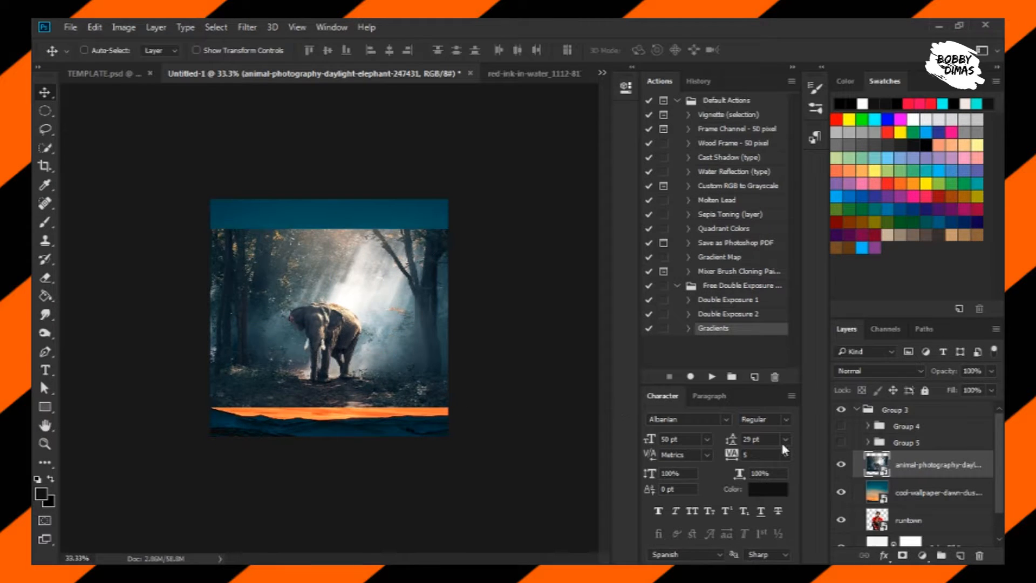
# Hide the elephant layer and leave only the sunset layer visible and selected above the portrait
pyautogui.click(840, 465)
pyautogui.click(840, 493)
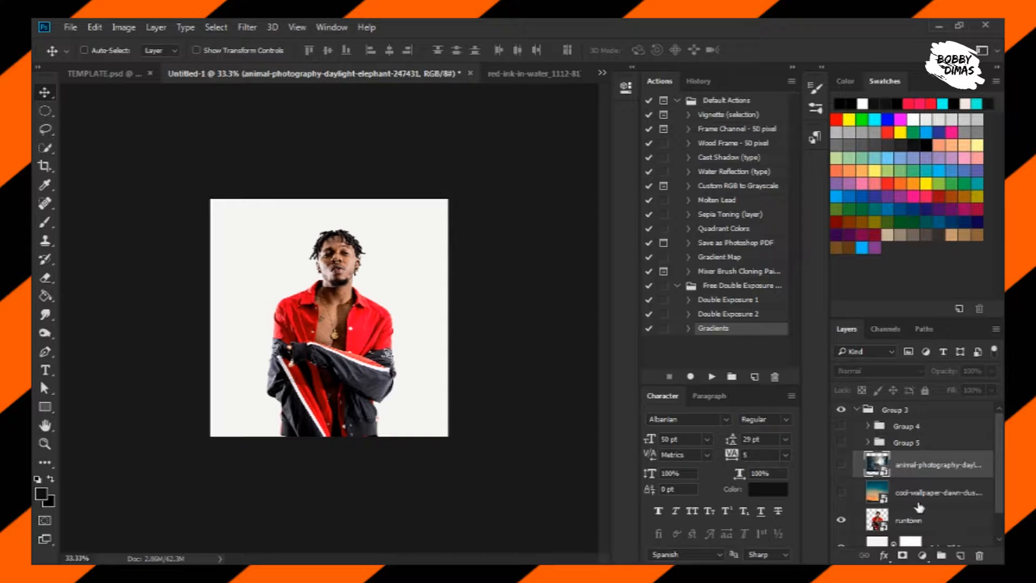
pyautogui.click(918, 499)
pyautogui.click(841, 492)
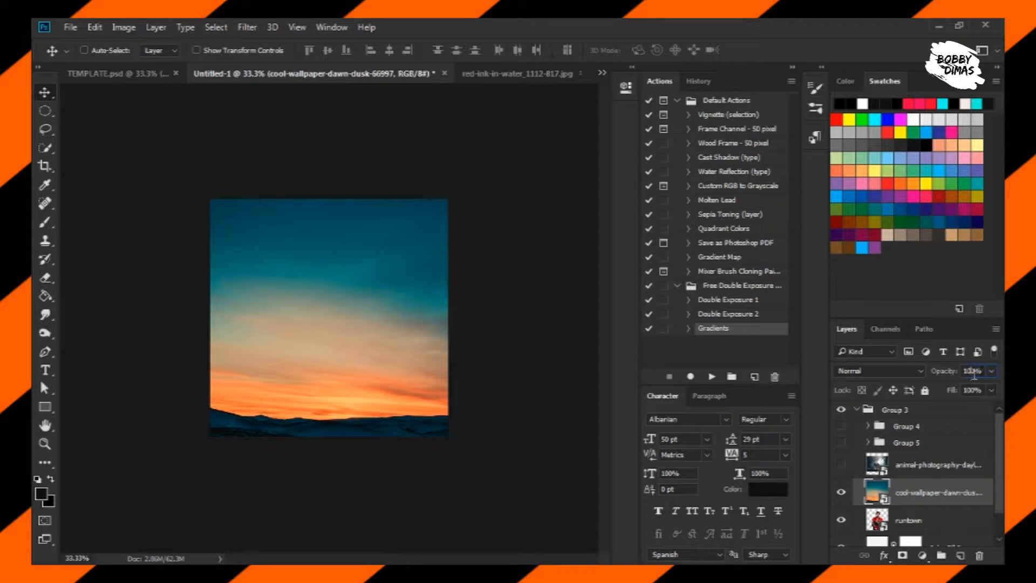
# Try the sunset layer at 60% opacity over the portrait and restore it to 100%
pyautogui.hotkey('shift', 'Down')
pyautogui.hotkey('shift', 'Down')
pyautogui.hotkey('shift', 'Down')
pyautogui.hotkey('shift', 'Down')
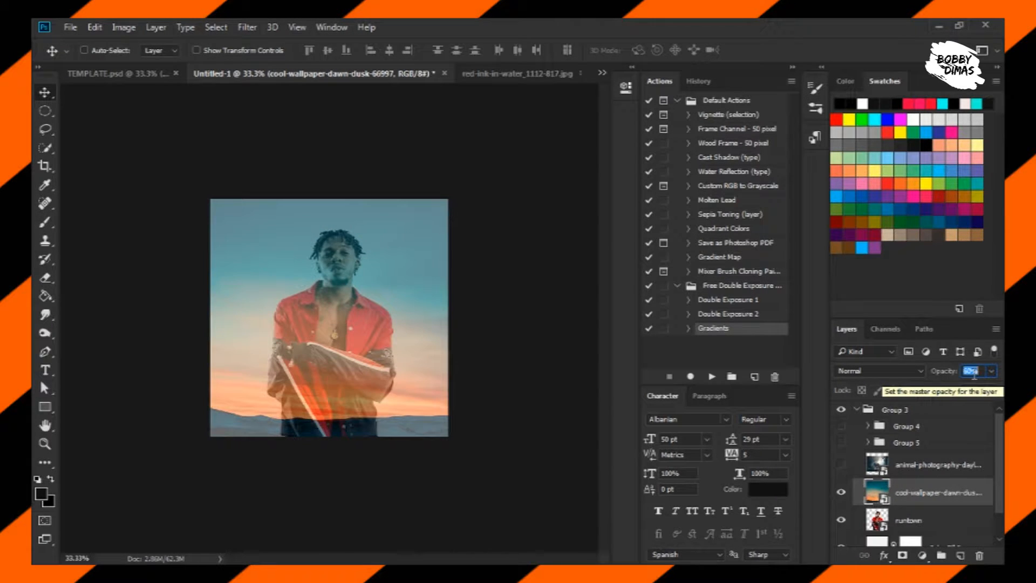
pyautogui.hotkey('shift', 'Up')
pyautogui.hotkey('shift', 'Up')
pyautogui.hotkey('shift', 'Up')
pyautogui.hotkey('shift', 'Up')
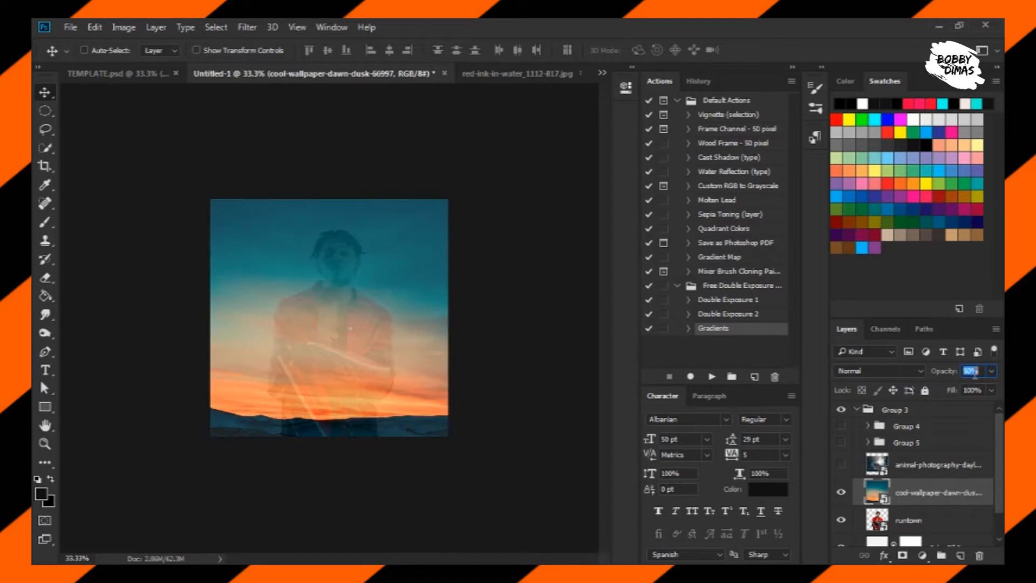
# Hide the sunset layer, show the elephant layer and set the elephant layer's opacity to 70%
pyautogui.click(841, 492)
pyautogui.click(840, 464)
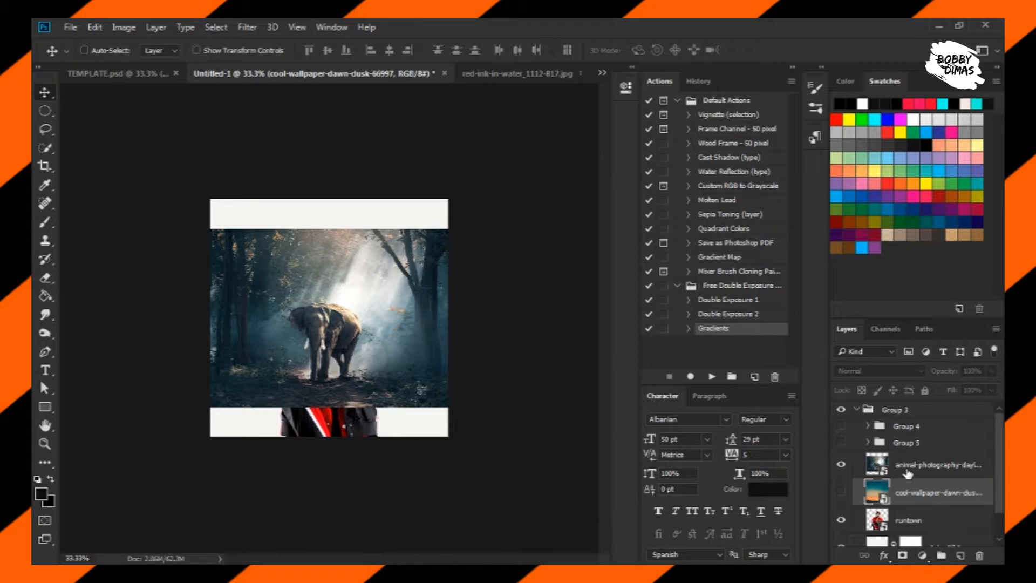
pyautogui.click(907, 473)
pyautogui.hotkey('shift', 'Down')
pyautogui.hotkey('shift', 'Down')
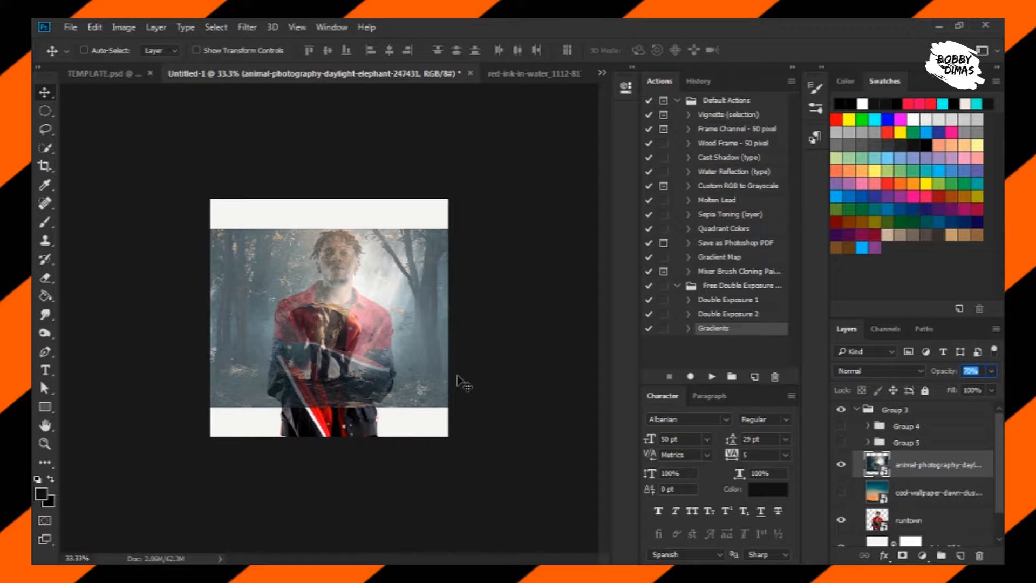
# Scale the elephant image to about 33.6% and position it over the man's torso at X 511 px, Y 527 px
pyautogui.hotkey('ctrl', 't')
pyautogui.moveTo(463, 410)
pyautogui.mouseDown()
pyautogui.moveTo(478, 417)
pyautogui.moveTo(444, 404)
pyautogui.mouseUp()
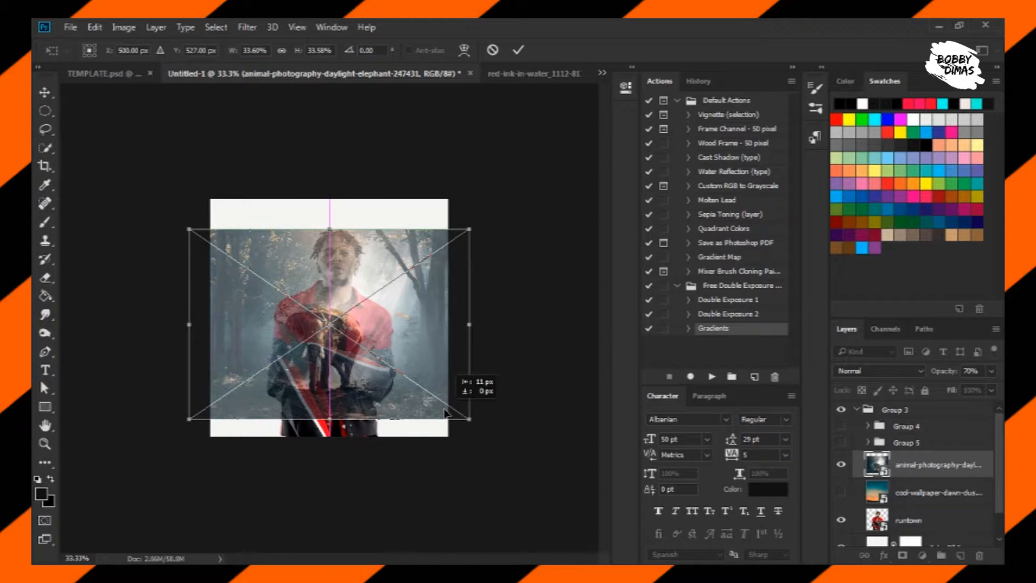
pyautogui.moveTo(379, 333); pyautogui.dragTo(383, 333)
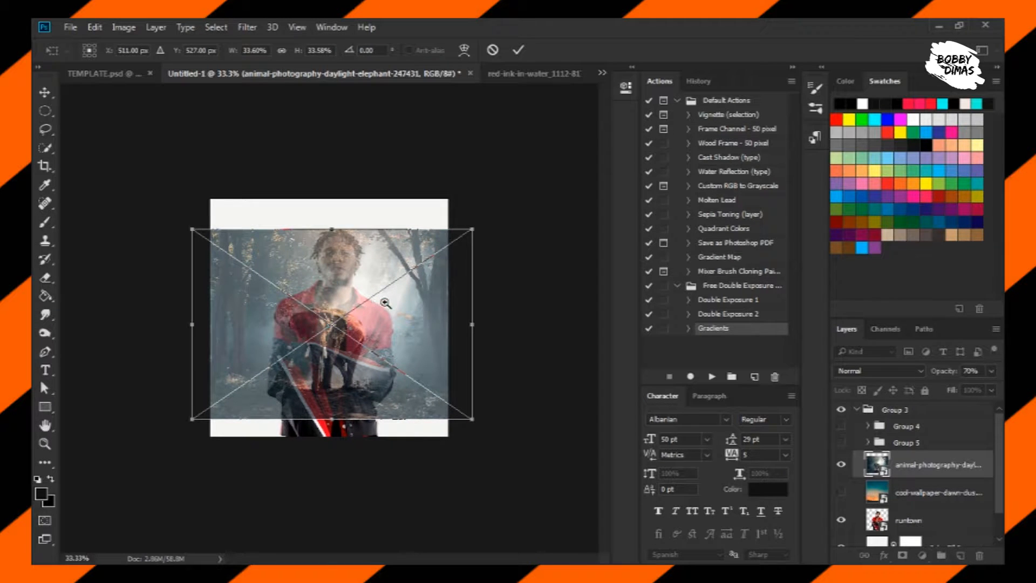
pyautogui.keyDown('ctrl'); pyautogui.click(385, 303); pyautogui.keyUp('ctrl')
pyautogui.keyDown('ctrl'); pyautogui.click(386, 302); pyautogui.keyUp('ctrl')
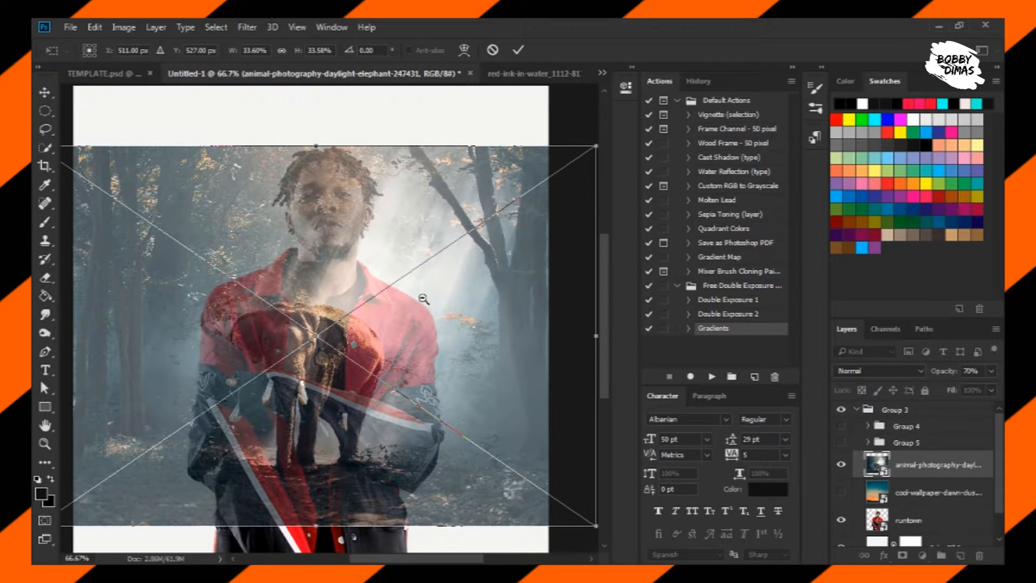
pyautogui.keyDown('ctrl'); pyautogui.keyDown('alt'); pyautogui.click(423, 321); pyautogui.keyUp('alt'); pyautogui.keyUp('ctrl')
pyautogui.press('Return')
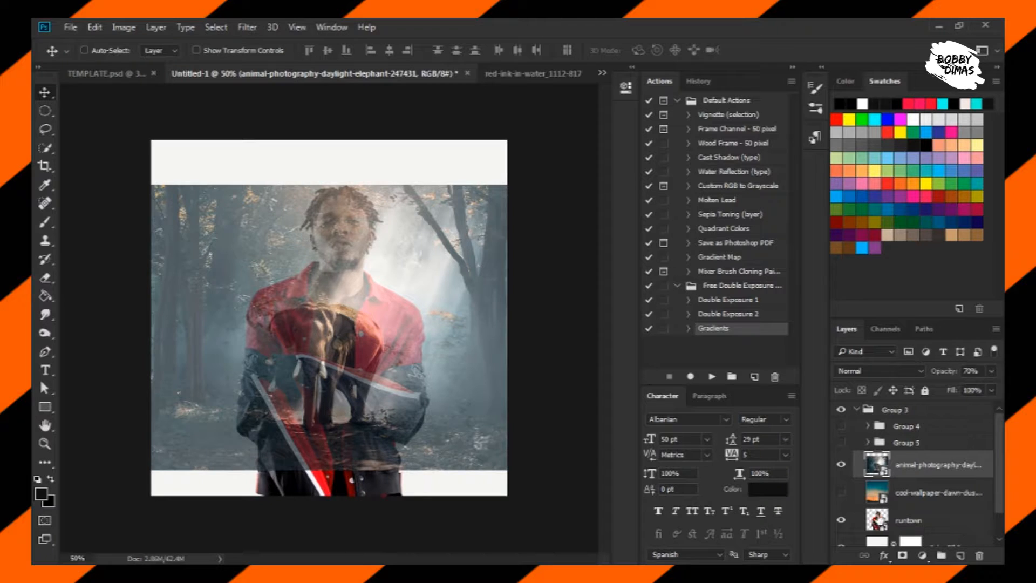
# Show the sunset layer in place of the elephant layer and mask it to the portrait's silhouette
pyautogui.click(841, 493)
pyautogui.click(877, 492)
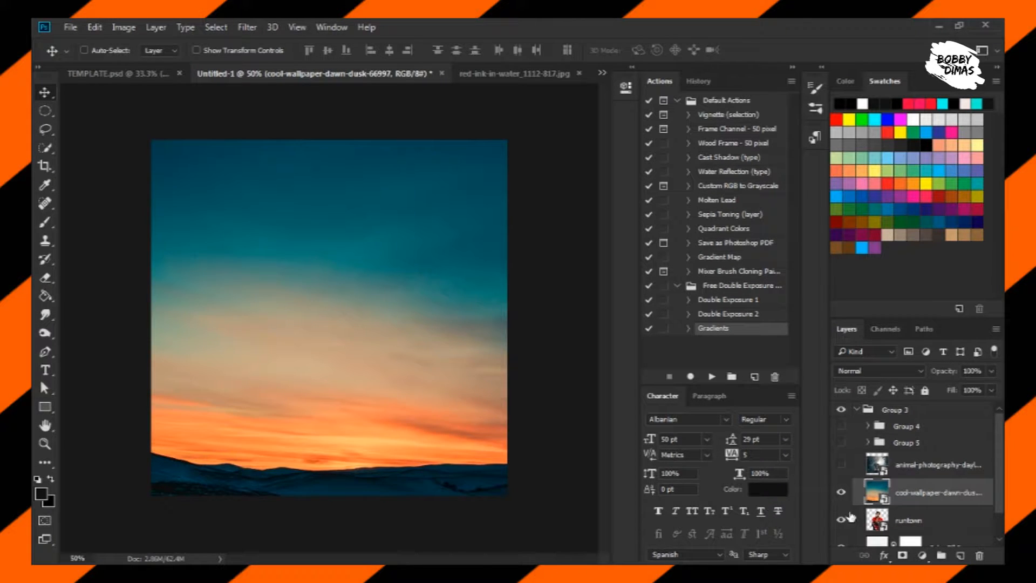
pyautogui.scroll(-1, 912, 486)
pyautogui.click(883, 502)
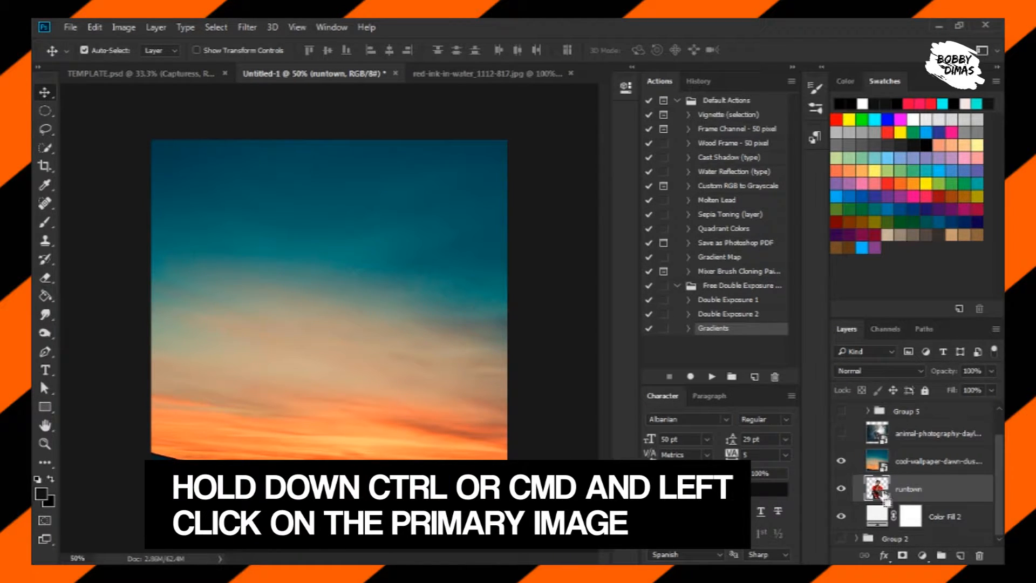
pyautogui.keyDown('ctrl'); pyautogui.click(877, 488); pyautogui.keyUp('ctrl')
pyautogui.click(902, 464)
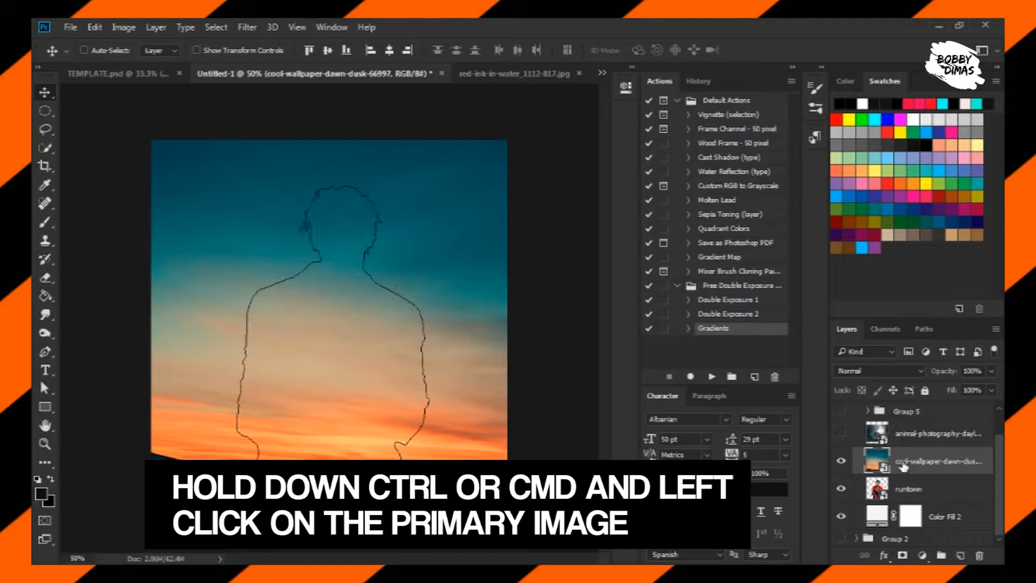
pyautogui.click(902, 555)
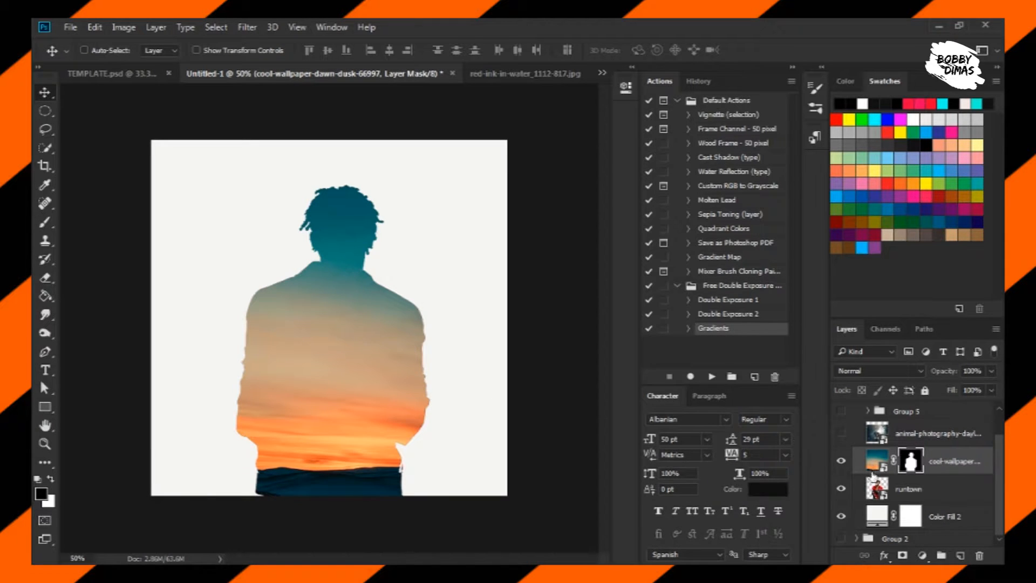
# Duplicate the portrait layer and move the copy above the masked sunset layer
pyautogui.click(894, 483)
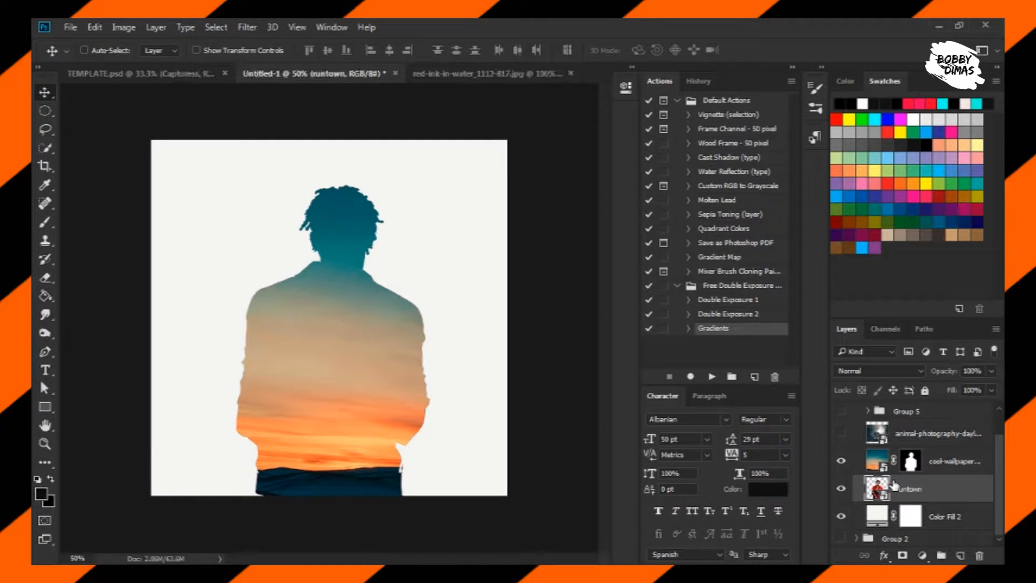
pyautogui.hotkey('ctrl', 'j')
pyautogui.moveTo(909, 494); pyautogui.dragTo(912, 459)
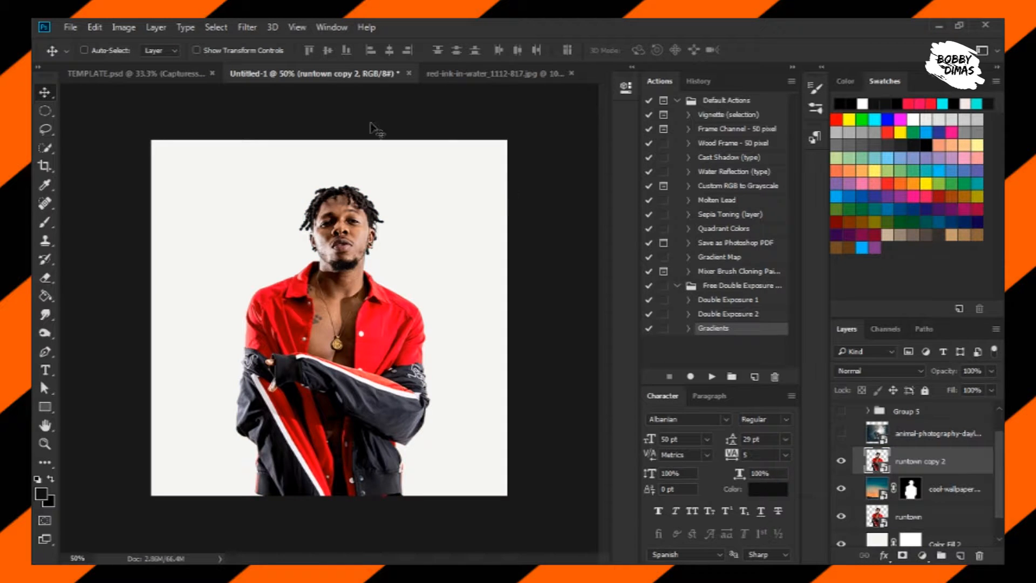
# Rasterize the portrait copy and desaturate it to black and white
pyautogui.click(156, 27)
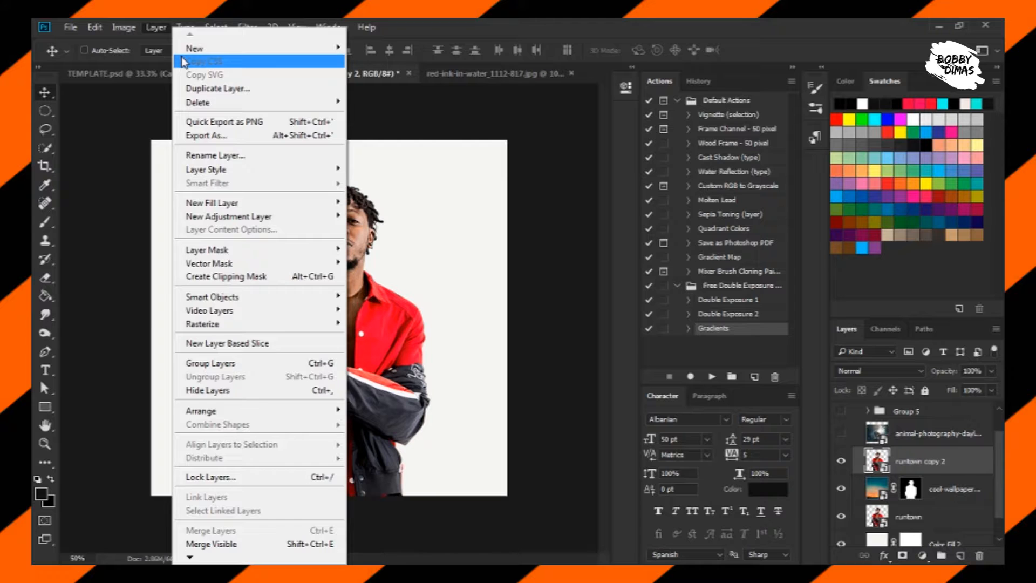
pyautogui.moveTo(108, 28)
pyautogui.moveTo(129, 63)
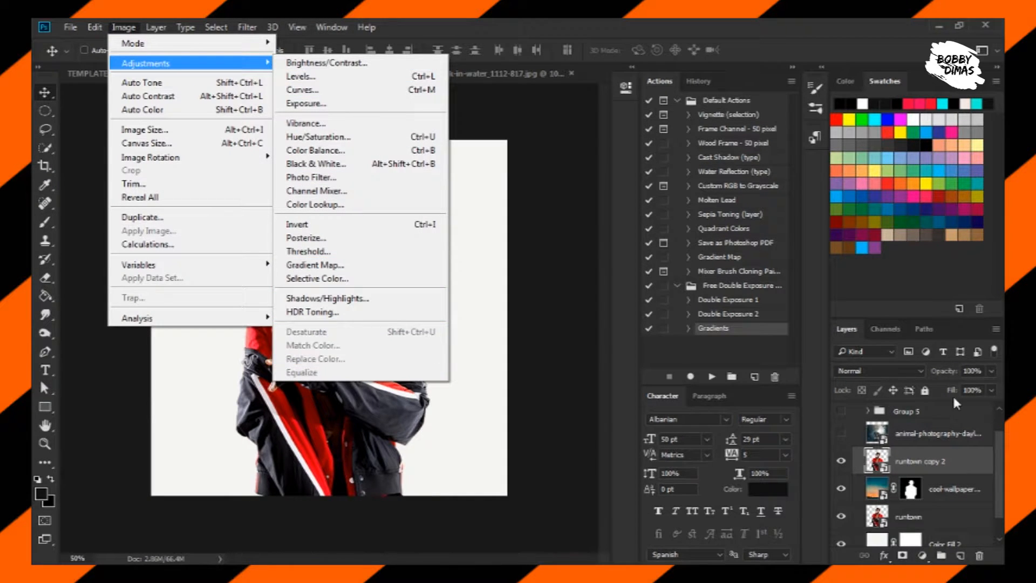
pyautogui.rightClick(921, 466)
pyautogui.click(410, 173)
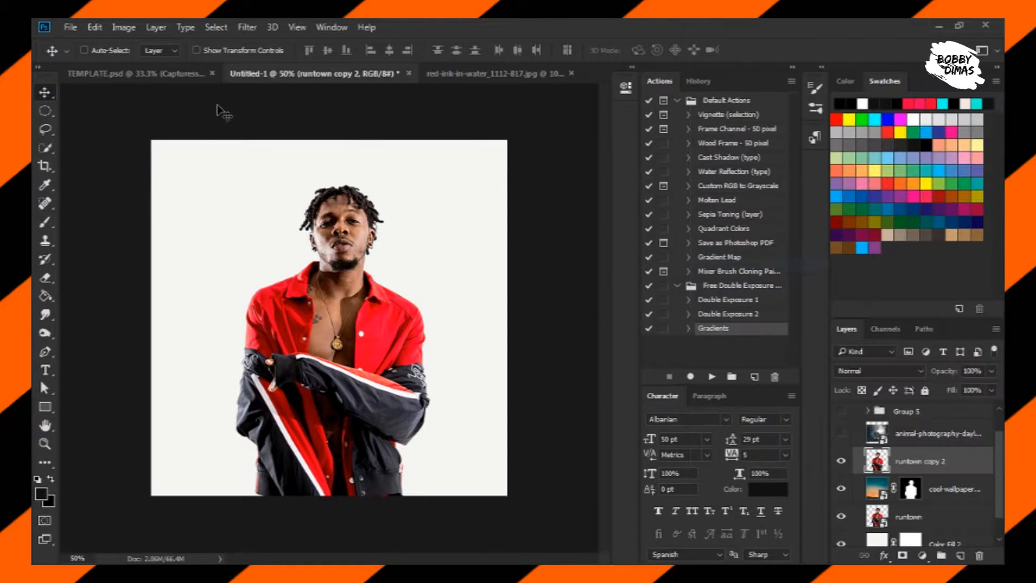
pyautogui.click(123, 27)
pyautogui.moveTo(189, 63)
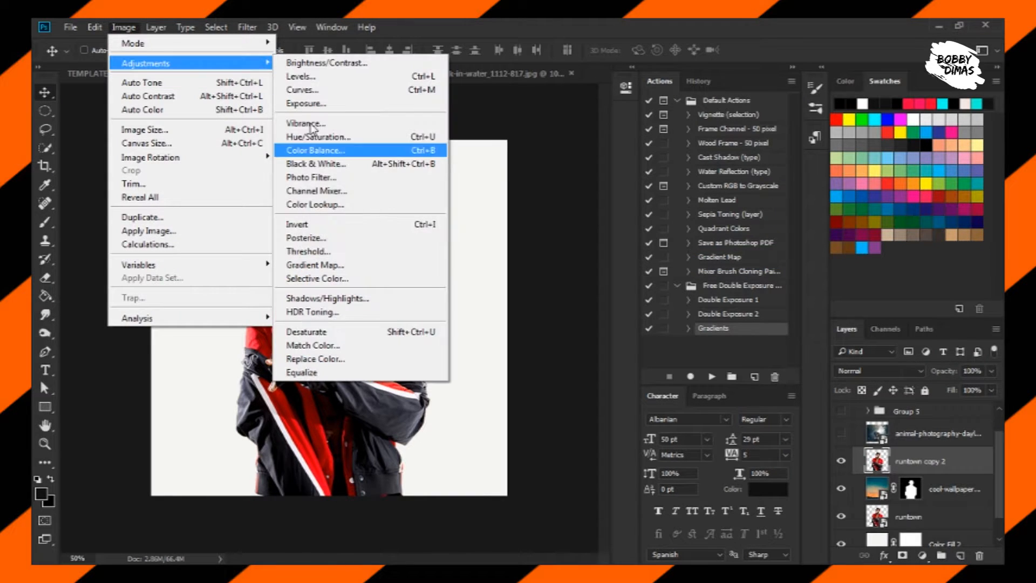
pyautogui.click(319, 332)
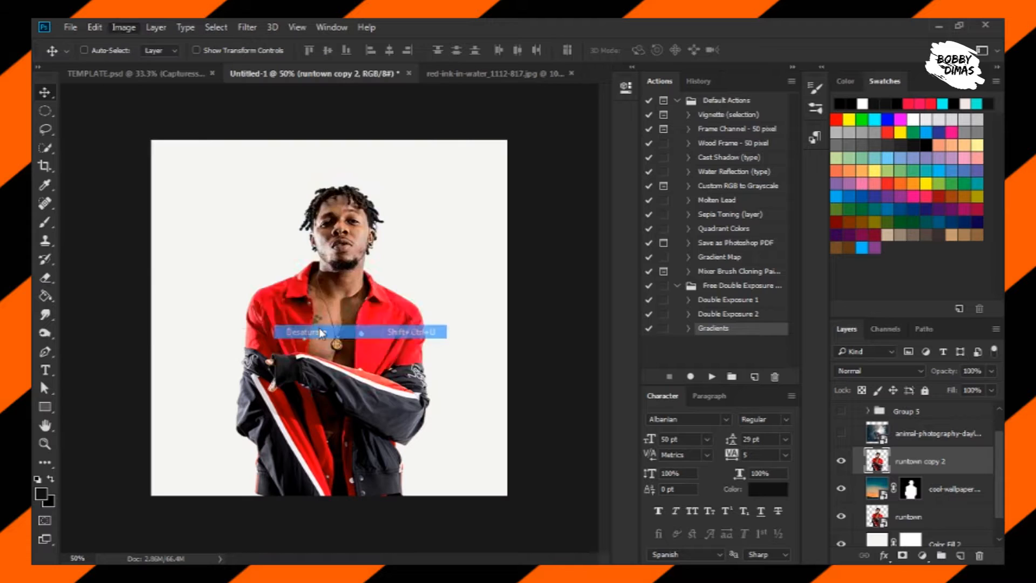
# Add a layer mask to the portrait copy and set its blend mode to Lighten at 90% opacity
pyautogui.click(902, 555)
pyautogui.click(879, 370)
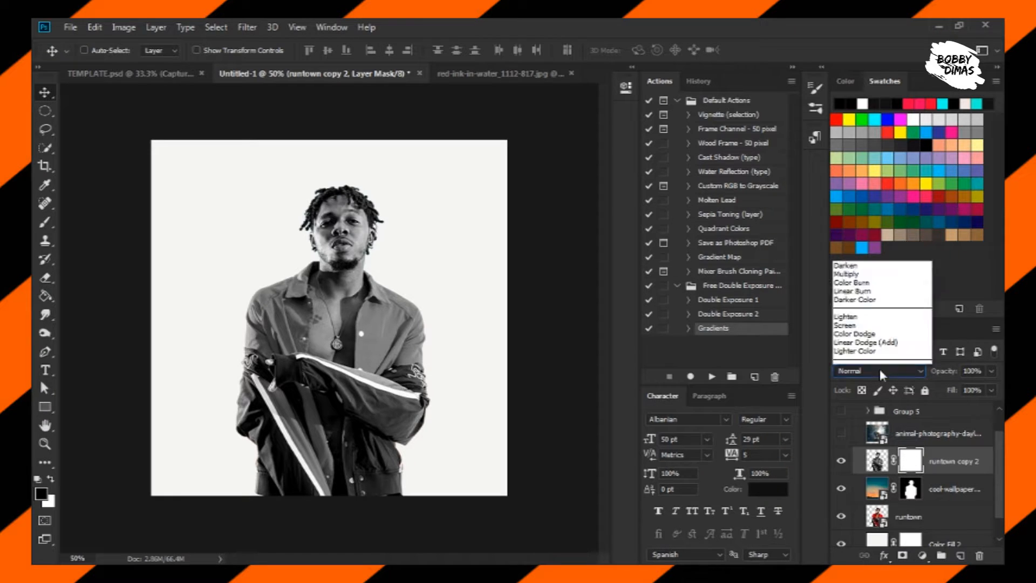
pyautogui.click(846, 171)
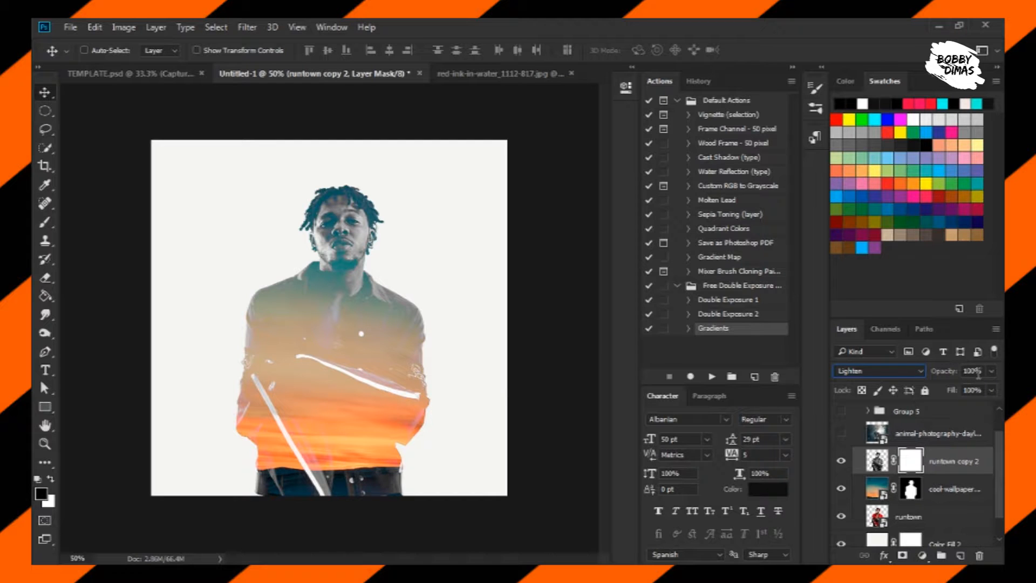
pyautogui.hotkey('shift', 'Down')
pyautogui.hotkey('shift', 'Down')
pyautogui.hotkey('shift', 'Down')
pyautogui.hotkey('shift', 'Up')
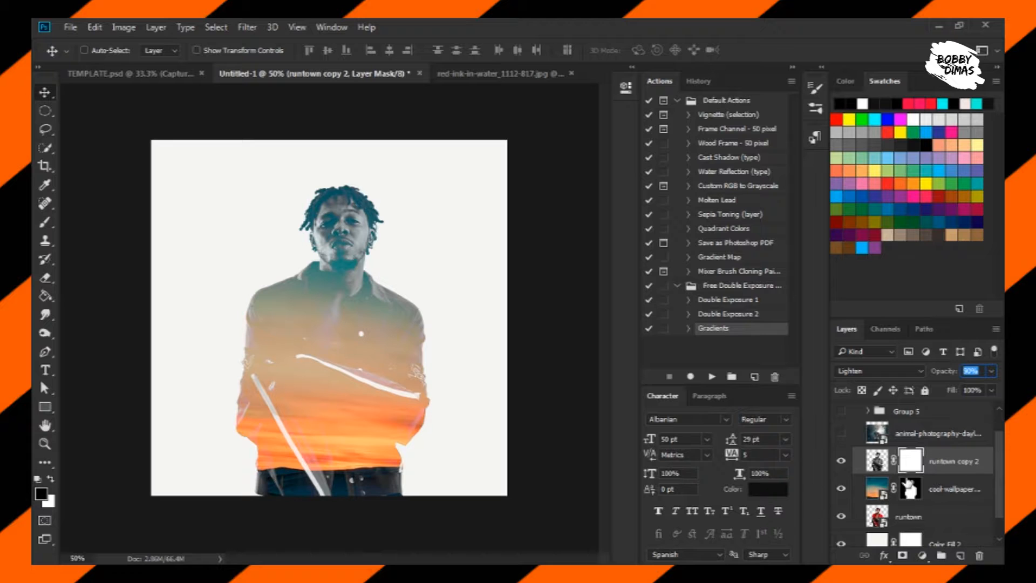
# Paint black at 50% brush opacity on the portrait copy's mask to hide the jacket details across the arms and lower torso
pyautogui.click(48, 280)
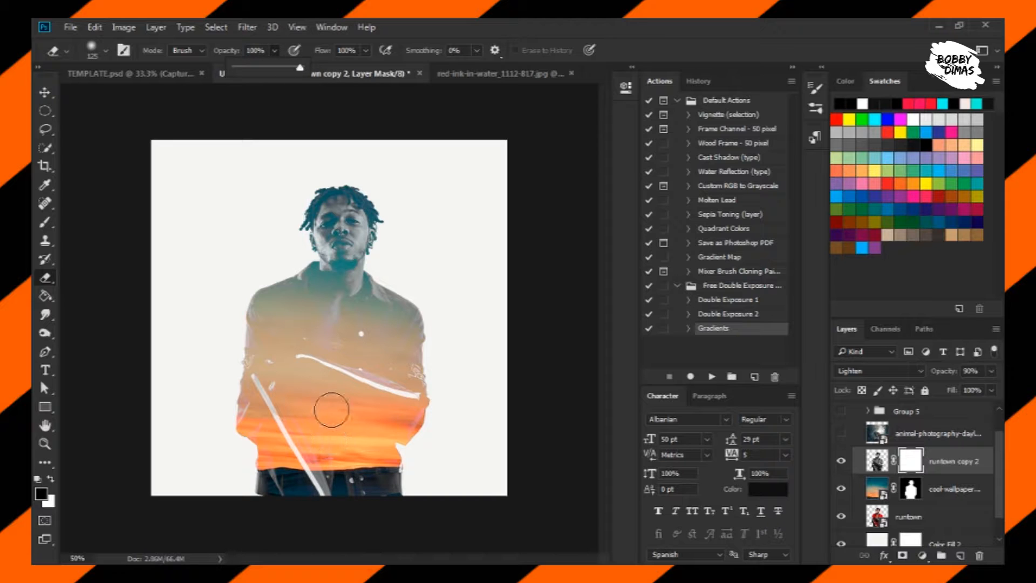
pyautogui.click(298, 506)
pyautogui.click(45, 222)
pyautogui.moveTo(316, 387)
pyautogui.mouseDown()
pyautogui.moveTo(387, 376)
pyautogui.moveTo(311, 355)
pyautogui.moveTo(342, 375)
pyautogui.moveTo(351, 374)
pyautogui.moveTo(304, 356)
pyautogui.moveTo(396, 389)
pyautogui.moveTo(390, 366)
pyautogui.moveTo(413, 388)
pyautogui.moveTo(414, 371)
pyautogui.moveTo(412, 399)
pyautogui.moveTo(414, 382)
pyautogui.moveTo(386, 372)
pyautogui.moveTo(343, 365)
pyautogui.moveTo(334, 381)
pyautogui.moveTo(388, 400)
pyautogui.moveTo(311, 360)
pyautogui.moveTo(347, 363)
pyautogui.moveTo(333, 358)
pyautogui.moveTo(344, 344)
pyautogui.moveTo(362, 358)
pyautogui.moveTo(355, 385)
pyautogui.moveTo(284, 410)
pyautogui.moveTo(265, 441)
pyautogui.moveTo(256, 366)
pyautogui.moveTo(276, 433)
pyautogui.moveTo(290, 433)
pyautogui.moveTo(277, 365)
pyautogui.moveTo(252, 353)
pyautogui.moveTo(269, 431)
pyautogui.moveTo(263, 370)
pyautogui.moveTo(253, 362)
pyautogui.moveTo(276, 419)
pyautogui.moveTo(245, 403)
pyautogui.moveTo(333, 476)
pyautogui.moveTo(343, 514)
pyautogui.moveTo(321, 498)
pyautogui.moveTo(310, 459)
pyautogui.moveTo(279, 465)
pyautogui.moveTo(272, 478)
pyautogui.moveTo(284, 491)
pyautogui.moveTo(362, 478)
pyautogui.mouseUp()
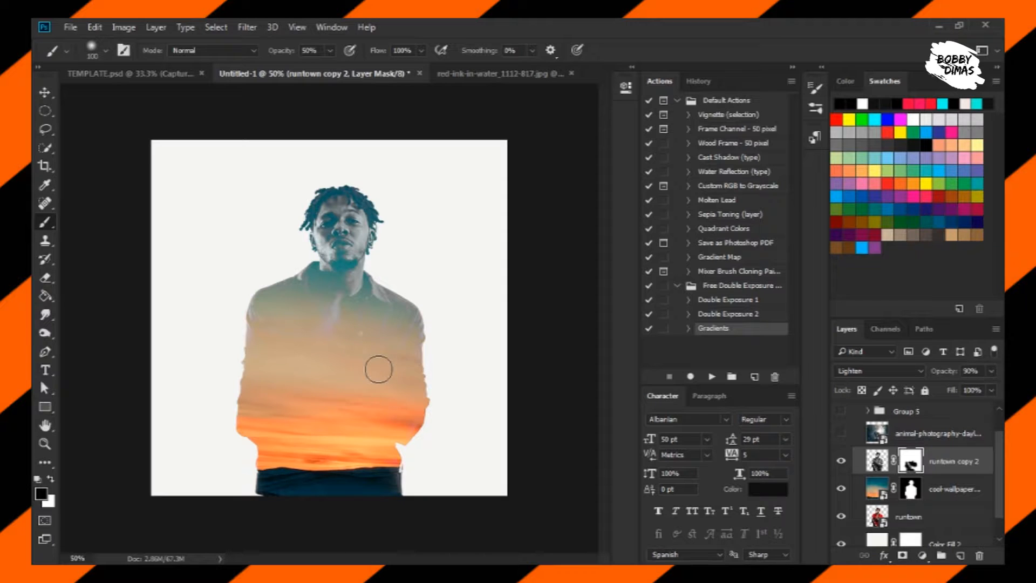
# Show the elephant layer and mask it to the portrait copy's silhouette
pyautogui.click(44, 94)
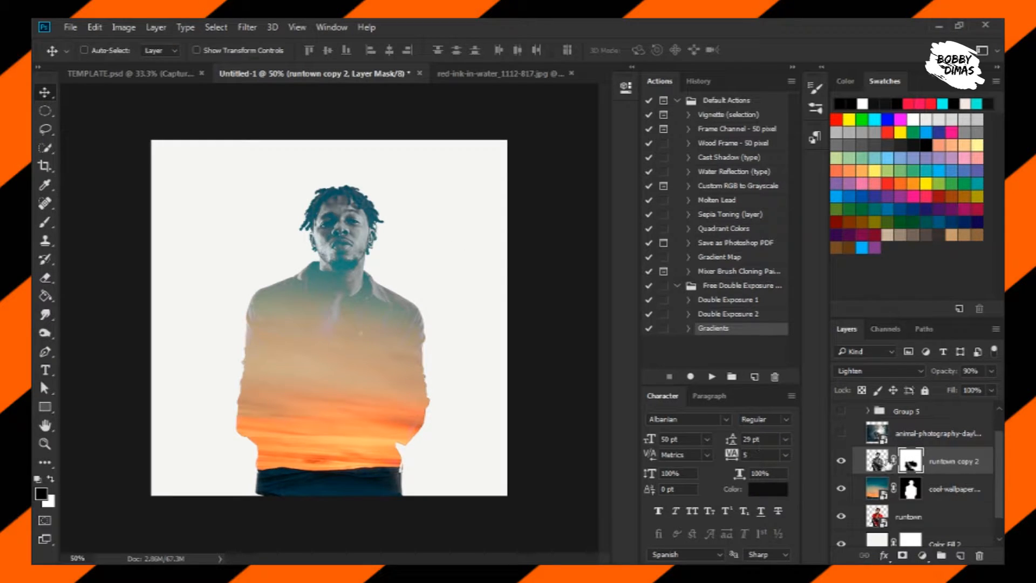
pyautogui.click(860, 490)
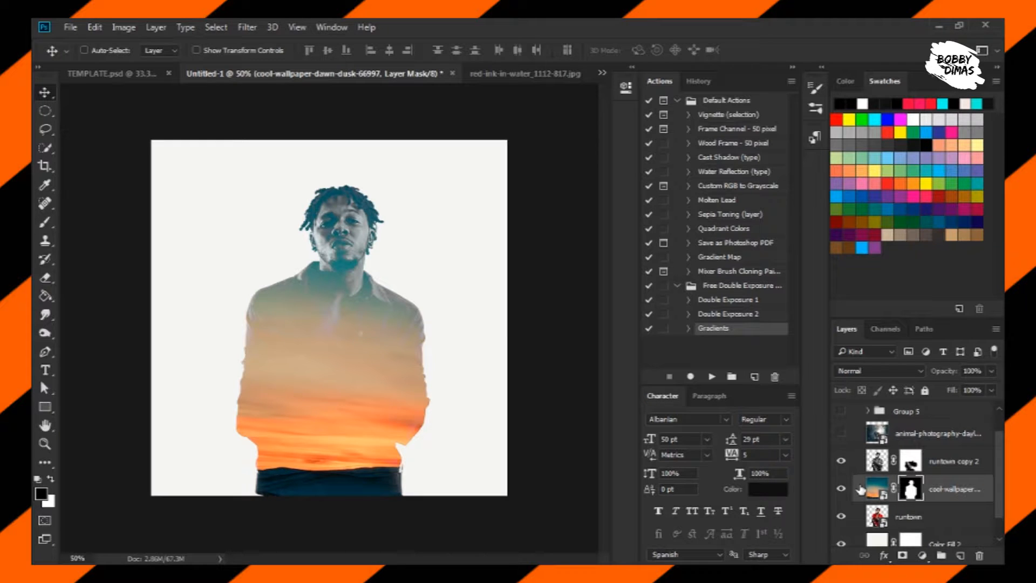
pyautogui.click(887, 439)
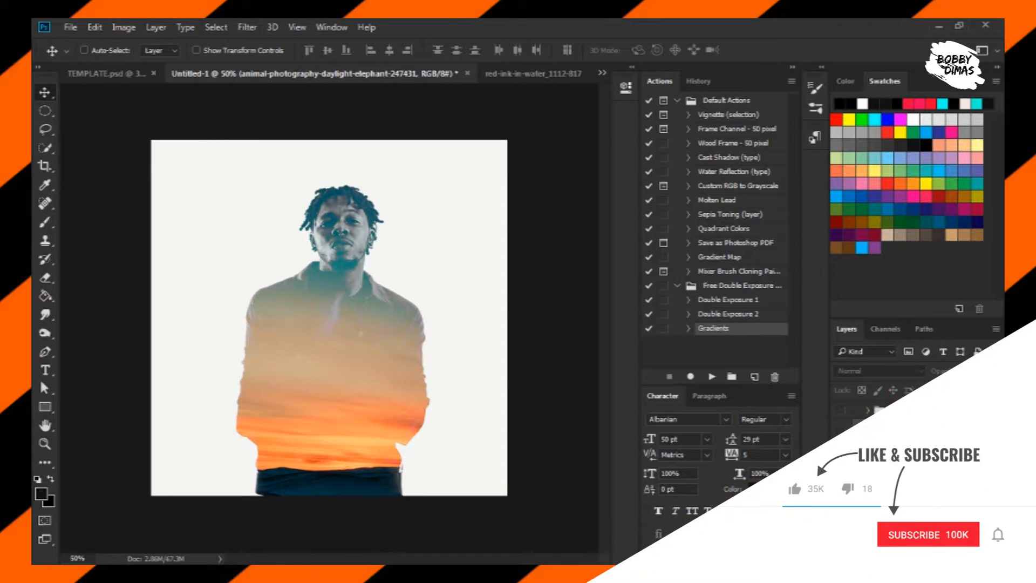
pyautogui.click(839, 430)
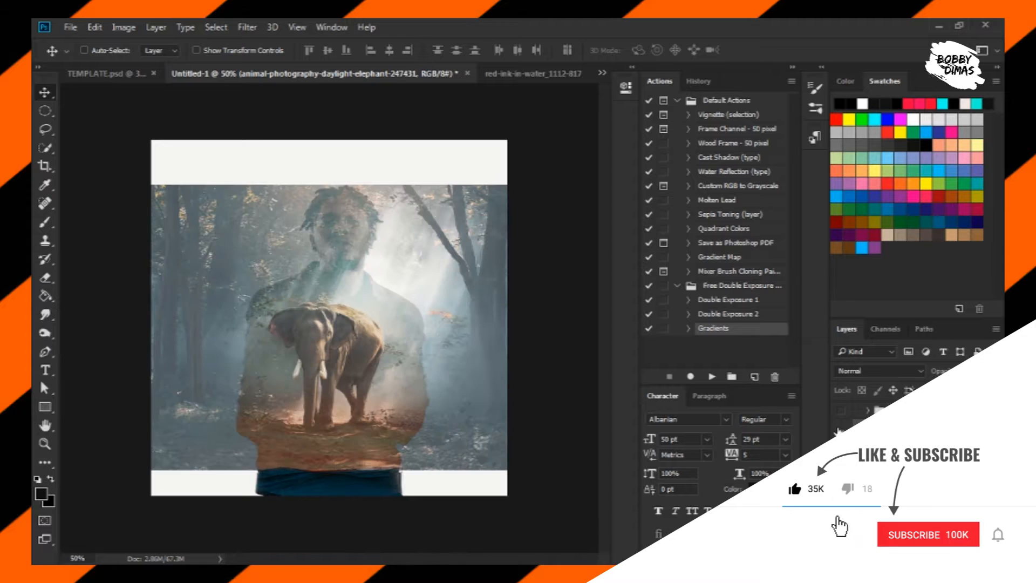
pyautogui.click(887, 463)
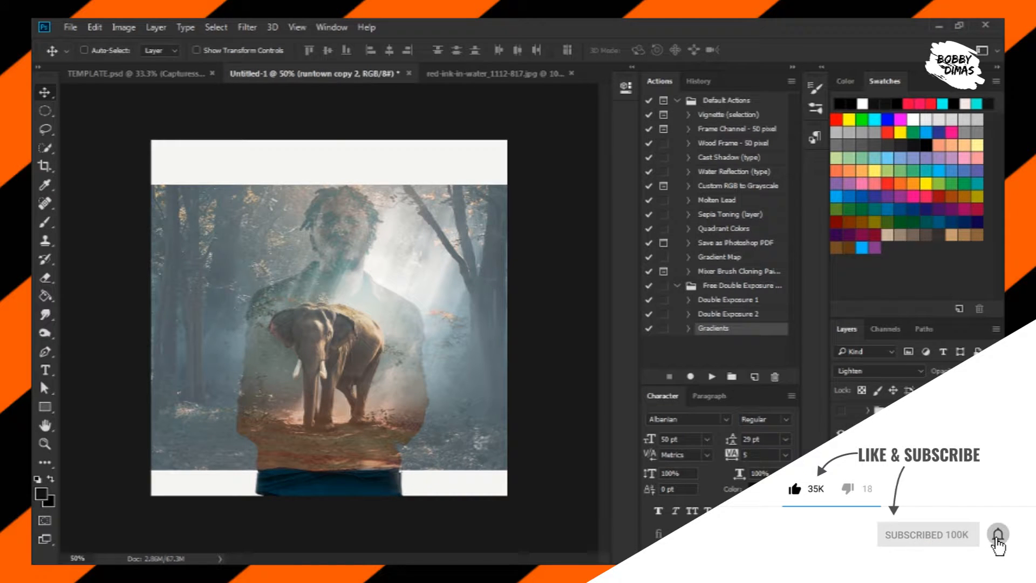
pyautogui.keyDown('ctrl'); pyautogui.click(877, 461); pyautogui.keyUp('ctrl')
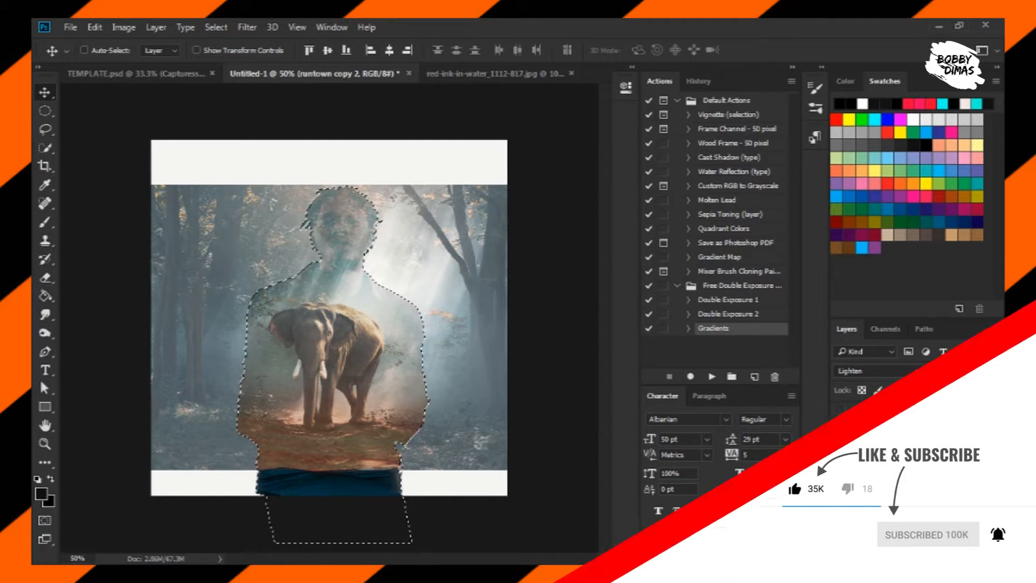
pyautogui.click(908, 434)
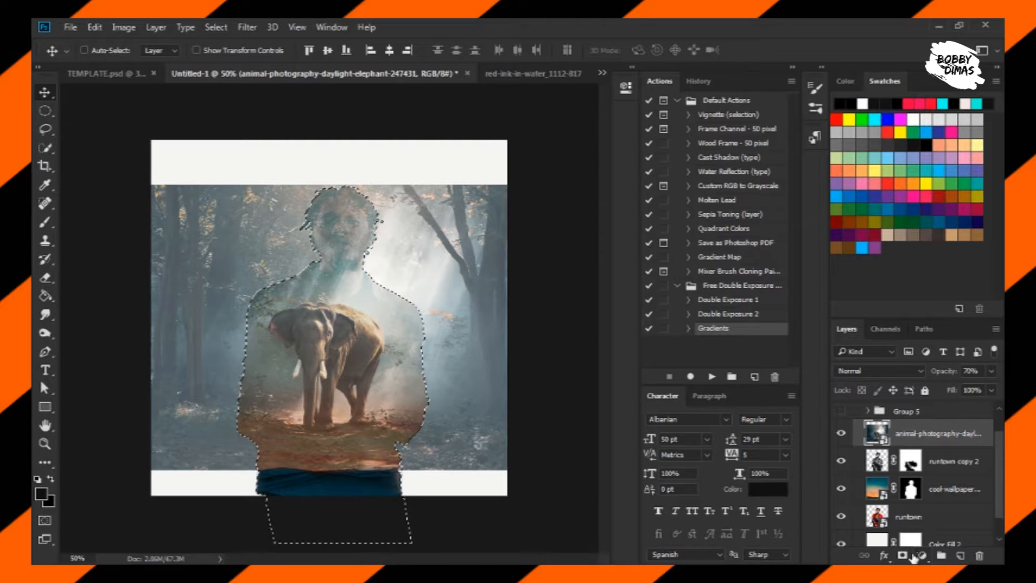
pyautogui.click(902, 555)
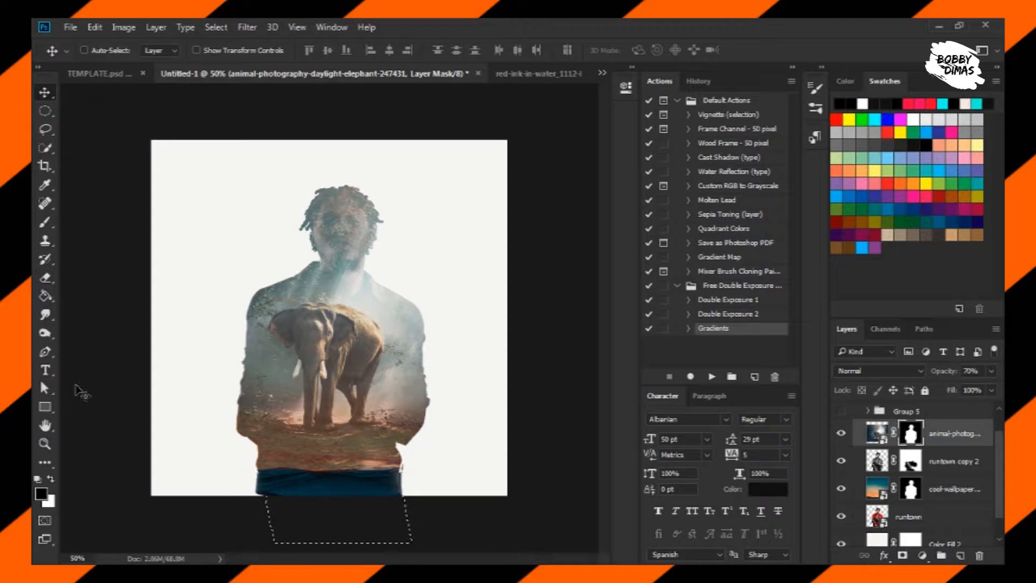
# Paint black at 50% brush opacity on the elephant layer's mask along the waist to bring out the sunset, and undo the excess strokes
pyautogui.click(45, 279)
pyautogui.moveTo(399, 475)
pyautogui.mouseDown()
pyautogui.moveTo(363, 483)
pyautogui.moveTo(372, 488)
pyautogui.moveTo(346, 481)
pyautogui.moveTo(393, 480)
pyautogui.moveTo(384, 500)
pyautogui.moveTo(378, 466)
pyautogui.mouseUp()
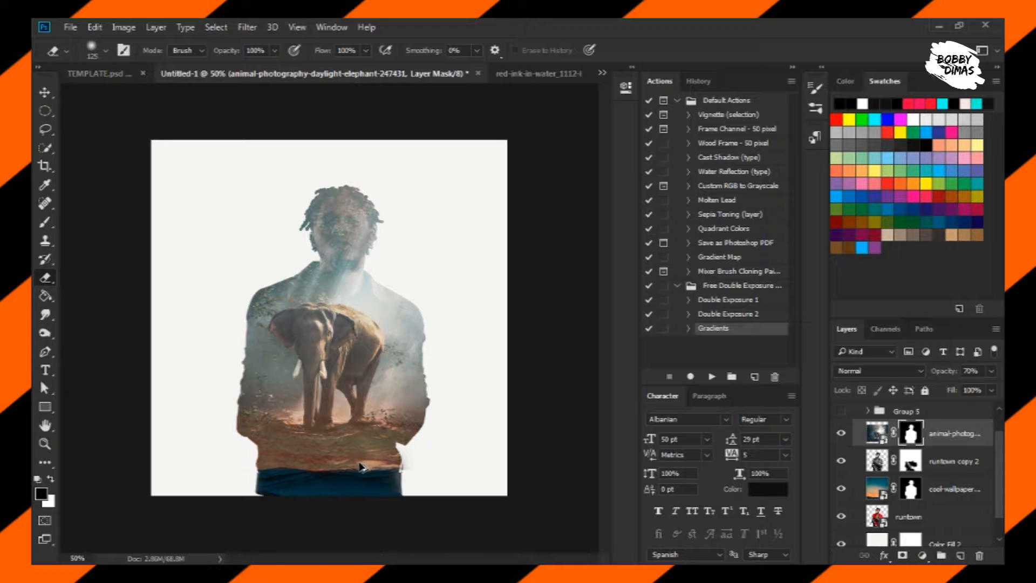
pyautogui.click(45, 221)
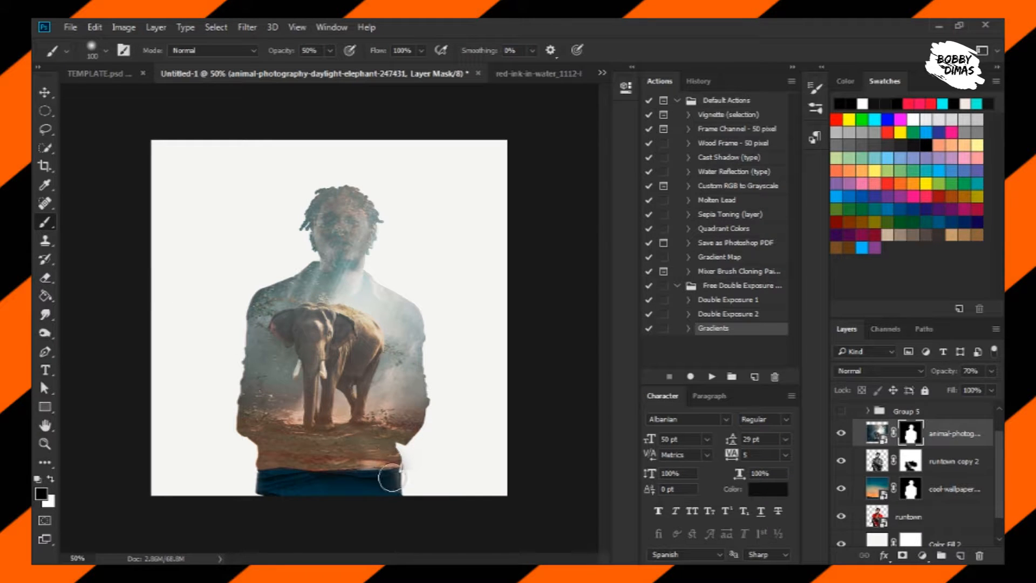
pyautogui.moveTo(374, 458)
pyautogui.mouseDown()
pyautogui.moveTo(385, 463)
pyautogui.moveTo(390, 452)
pyautogui.moveTo(313, 486)
pyautogui.moveTo(305, 450)
pyautogui.moveTo(292, 462)
pyautogui.moveTo(280, 452)
pyautogui.moveTo(343, 447)
pyautogui.moveTo(334, 449)
pyautogui.mouseUp()
pyautogui.hotkey('ctrl', 'alt', 'z')
pyautogui.hotkey('ctrl', 'alt', 'z')
pyautogui.hotkey('ctrl', 'alt', 'z')
pyautogui.hotkey('ctrl', 'alt', 'z')
pyautogui.hotkey('ctrl', 'alt', 'z')
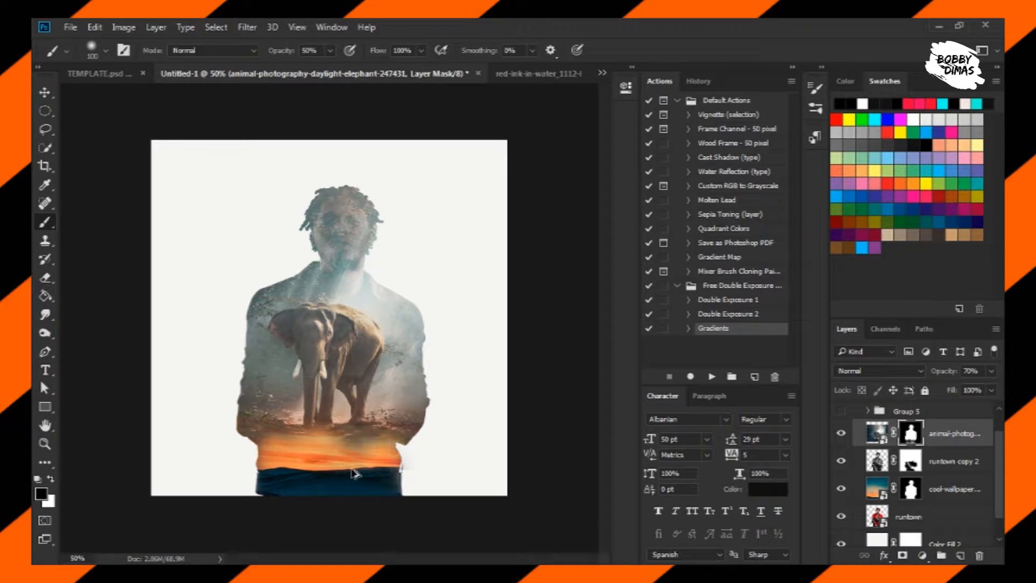
pyautogui.hotkey('ctrl', 'alt', 'z')
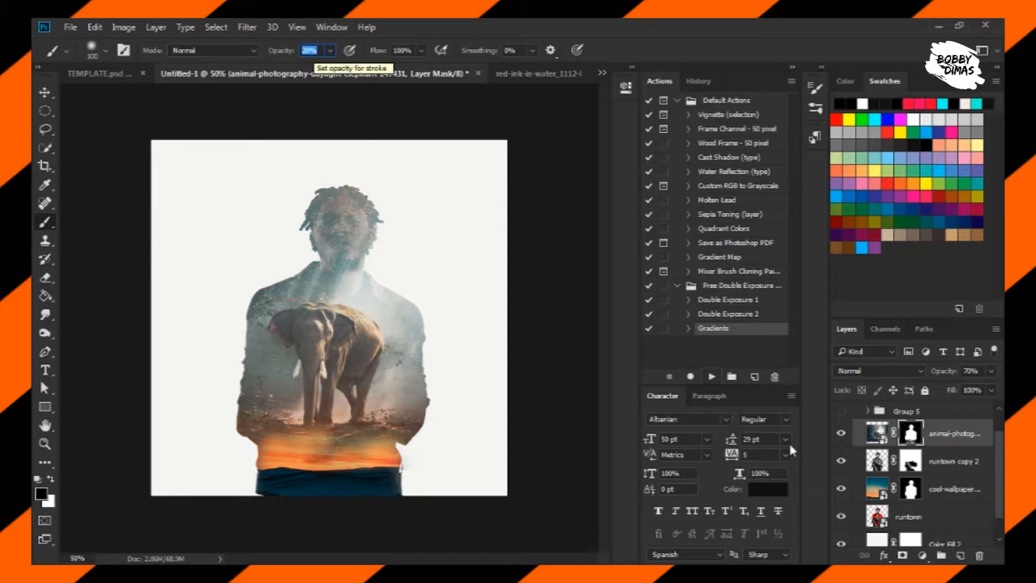
# Paint black at 20% brush opacity on the elephant layer's mask around the elephant to blend its surroundings softly into the sunset
pyautogui.click(910, 374)
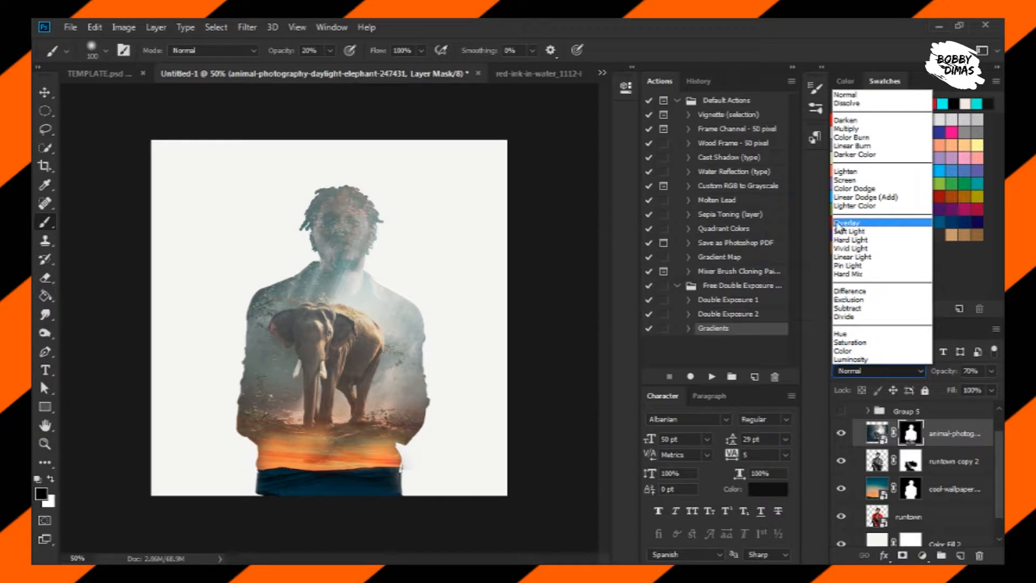
pyautogui.click(372, 406)
pyautogui.moveTo(396, 388)
pyautogui.mouseDown()
pyautogui.moveTo(401, 414)
pyautogui.moveTo(420, 413)
pyautogui.mouseUp()
pyautogui.moveTo(400, 366)
pyautogui.mouseDown()
pyautogui.moveTo(402, 307)
pyautogui.moveTo(403, 385)
pyautogui.moveTo(389, 385)
pyautogui.moveTo(365, 432)
pyautogui.moveTo(373, 436)
pyautogui.moveTo(361, 422)
pyautogui.moveTo(282, 412)
pyautogui.moveTo(288, 428)
pyautogui.moveTo(258, 432)
pyautogui.moveTo(261, 446)
pyautogui.moveTo(253, 399)
pyautogui.moveTo(245, 413)
pyautogui.moveTo(247, 364)
pyautogui.moveTo(266, 292)
pyautogui.moveTo(247, 435)
pyautogui.moveTo(245, 369)
pyautogui.moveTo(300, 270)
pyautogui.mouseUp()
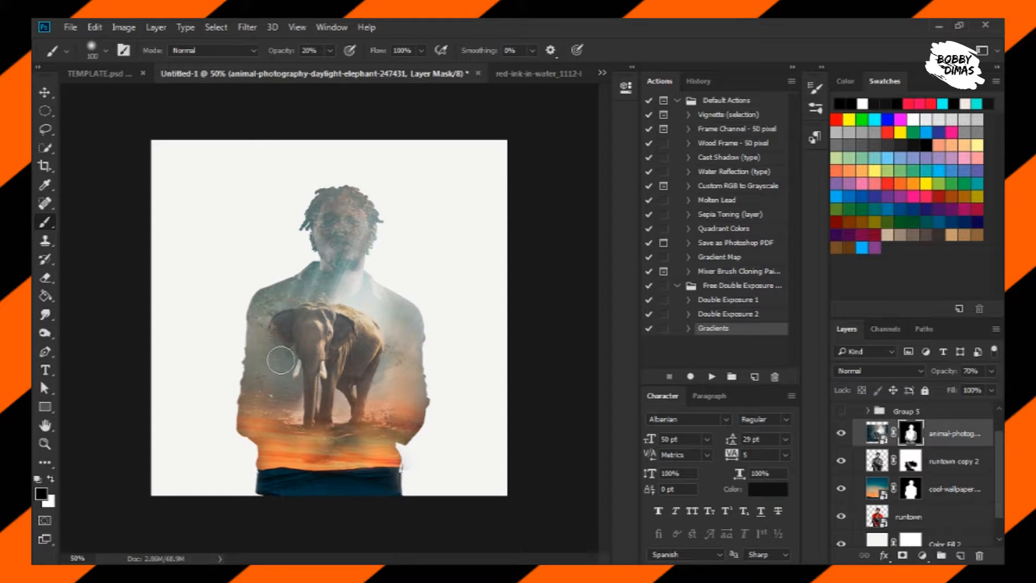
pyautogui.moveTo(289, 333)
pyautogui.mouseDown()
pyautogui.moveTo(286, 419)
pyautogui.moveTo(306, 416)
pyautogui.moveTo(304, 401)
pyautogui.moveTo(316, 419)
pyautogui.moveTo(342, 381)
pyautogui.moveTo(286, 425)
pyautogui.moveTo(325, 458)
pyautogui.moveTo(363, 431)
pyautogui.moveTo(396, 433)
pyautogui.moveTo(334, 456)
pyautogui.moveTo(277, 432)
pyautogui.moveTo(242, 438)
pyautogui.moveTo(338, 454)
pyautogui.moveTo(330, 449)
pyautogui.moveTo(396, 436)
pyautogui.moveTo(406, 448)
pyautogui.moveTo(416, 411)
pyautogui.moveTo(374, 444)
pyautogui.moveTo(420, 408)
pyautogui.moveTo(414, 432)
pyautogui.mouseUp()
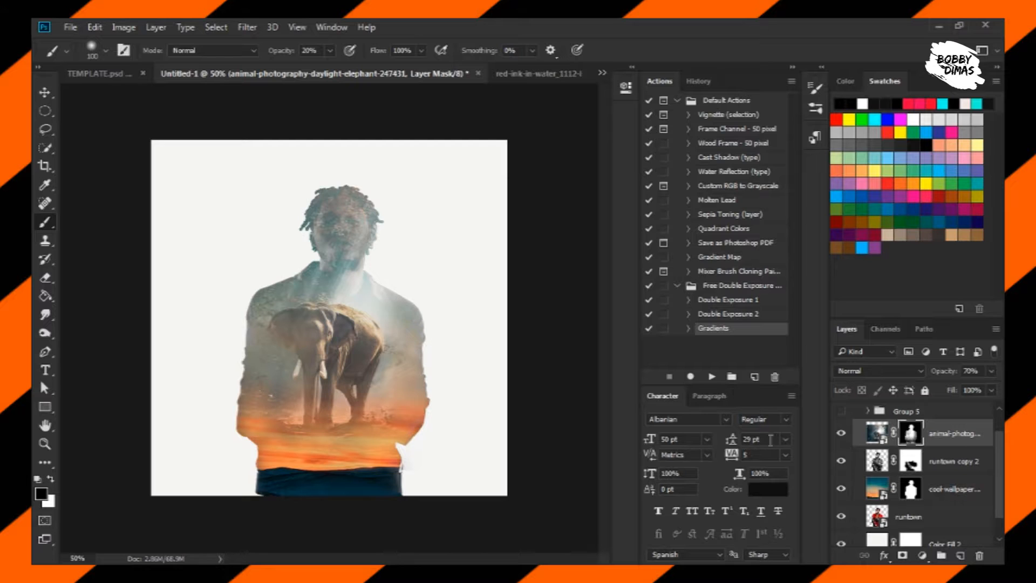
# Toggle the portrait copy's visibility to compare its effect on the composite
pyautogui.click(846, 467)
pyautogui.click(846, 467)
pyautogui.click(846, 467)
# Select the portrait copy's layer mask and set the Brush tool's opacity to 100%
pyautogui.click(911, 461)
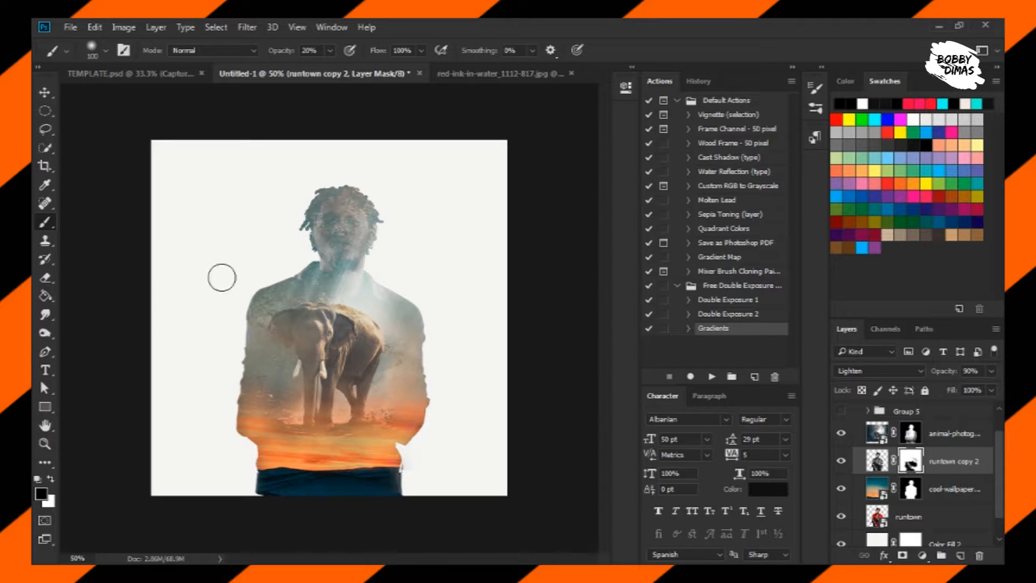
pyautogui.click(45, 277)
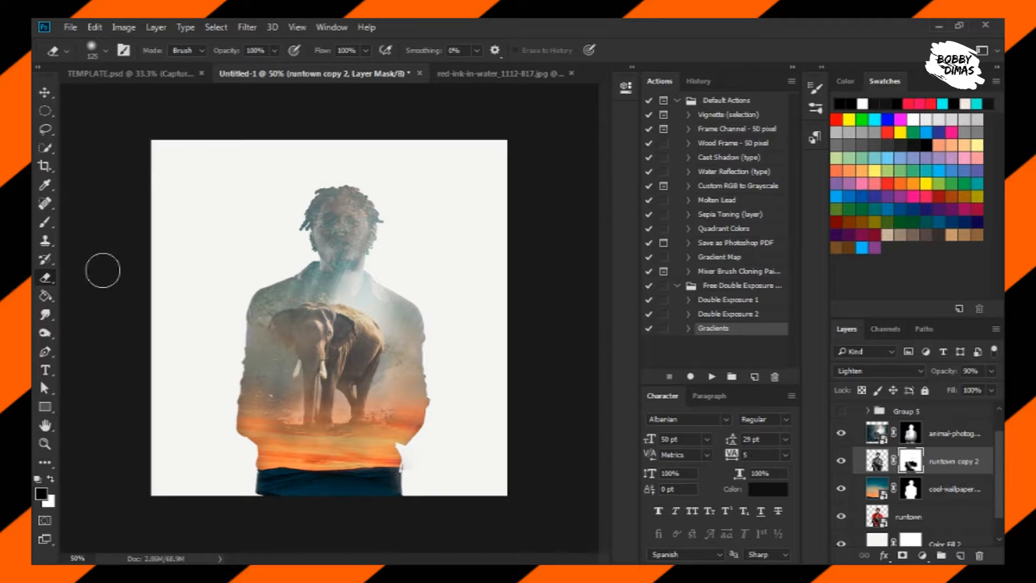
pyautogui.click(47, 226)
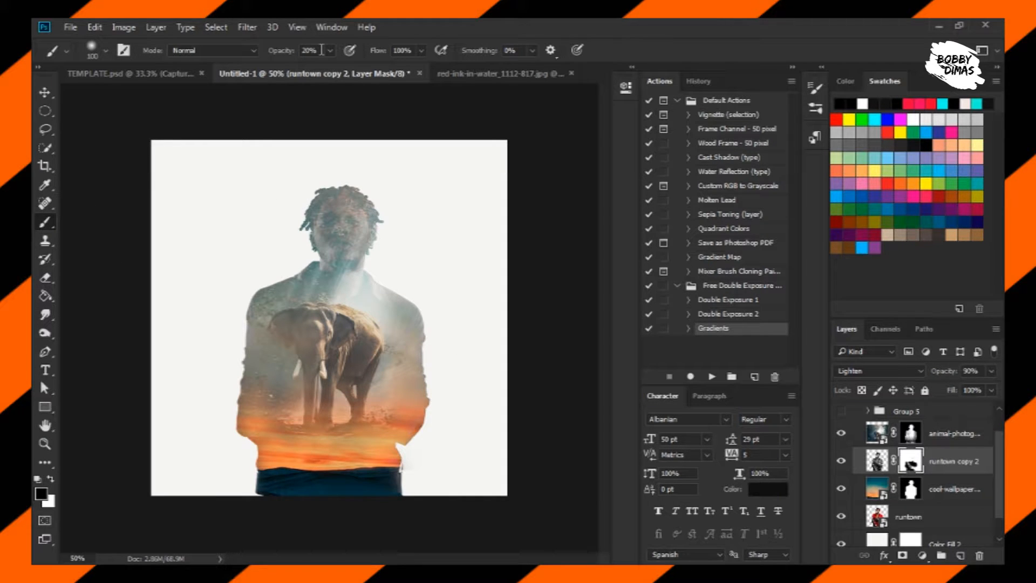
pyautogui.moveTo(333, 58); pyautogui.dragTo(346, 60)
pyautogui.press('0')
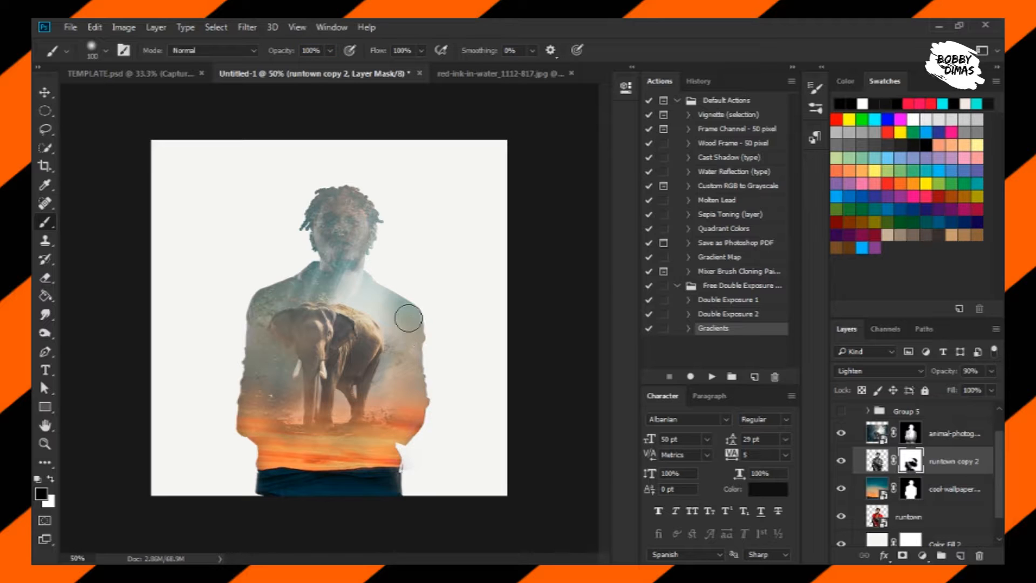
# Paint black over the neck and face on the runtown copy 2 mask and erase the strokes covering the face
pyautogui.moveTo(335, 278)
pyautogui.mouseDown()
pyautogui.moveTo(356, 217)
pyautogui.moveTo(357, 247)
pyautogui.moveTo(362, 211)
pyautogui.moveTo(315, 209)
pyautogui.mouseUp()
pyautogui.click(45, 277)
pyautogui.click(321, 236)
pyautogui.moveTo(345, 236); pyautogui.dragTo(351, 204)
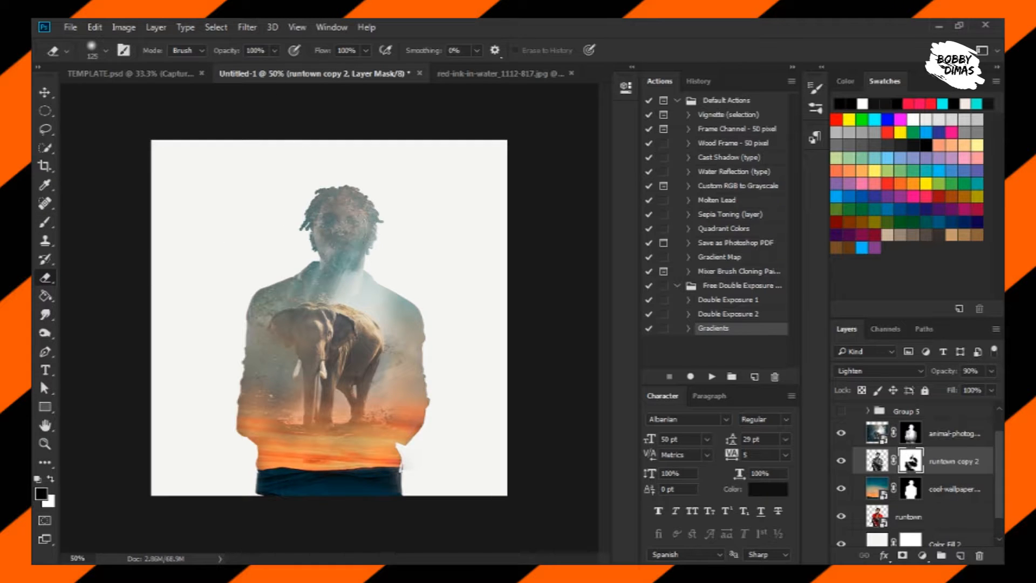
pyautogui.moveTo(331, 249)
pyautogui.mouseDown()
pyautogui.moveTo(359, 221)
pyautogui.moveTo(350, 225)
pyautogui.moveTo(350, 212)
pyautogui.moveTo(320, 221)
pyautogui.moveTo(322, 230)
pyautogui.moveTo(328, 193)
pyautogui.moveTo(336, 247)
pyautogui.moveTo(363, 213)
pyautogui.moveTo(265, 309)
pyautogui.moveTo(327, 216)
pyautogui.moveTo(333, 247)
pyautogui.moveTo(364, 277)
pyautogui.moveTo(360, 236)
pyautogui.moveTo(344, 219)
pyautogui.mouseUp()
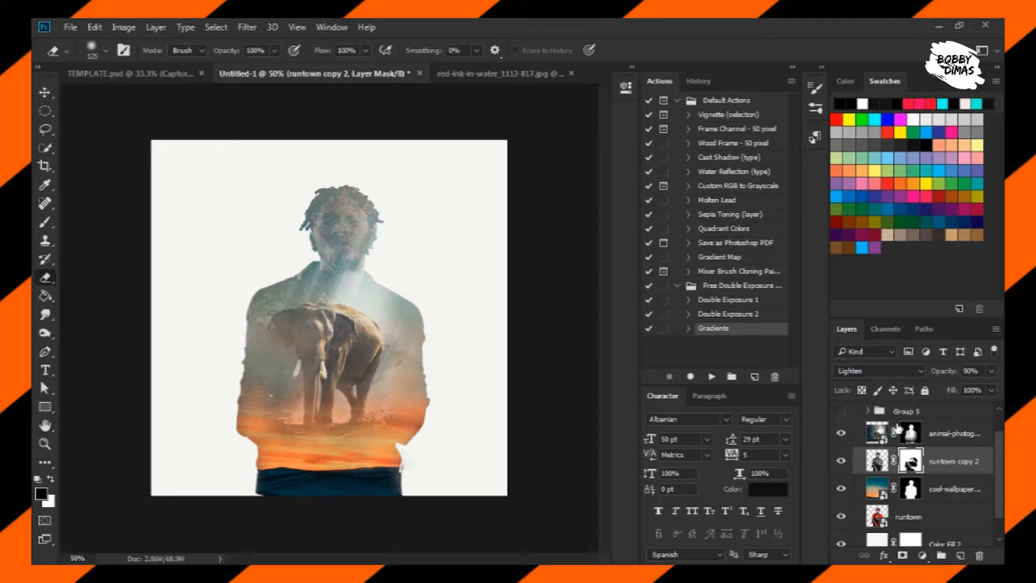
# Paint black on the elephant layer's mask over the head to reveal the face, using 20% brush opacity to blend toward the neck
pyautogui.click(910, 434)
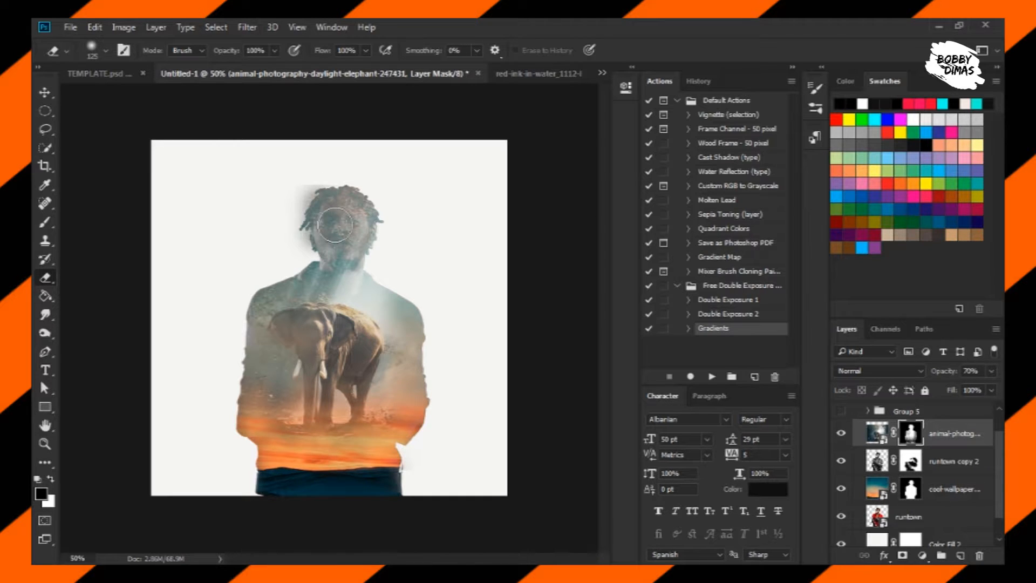
pyautogui.click(45, 222)
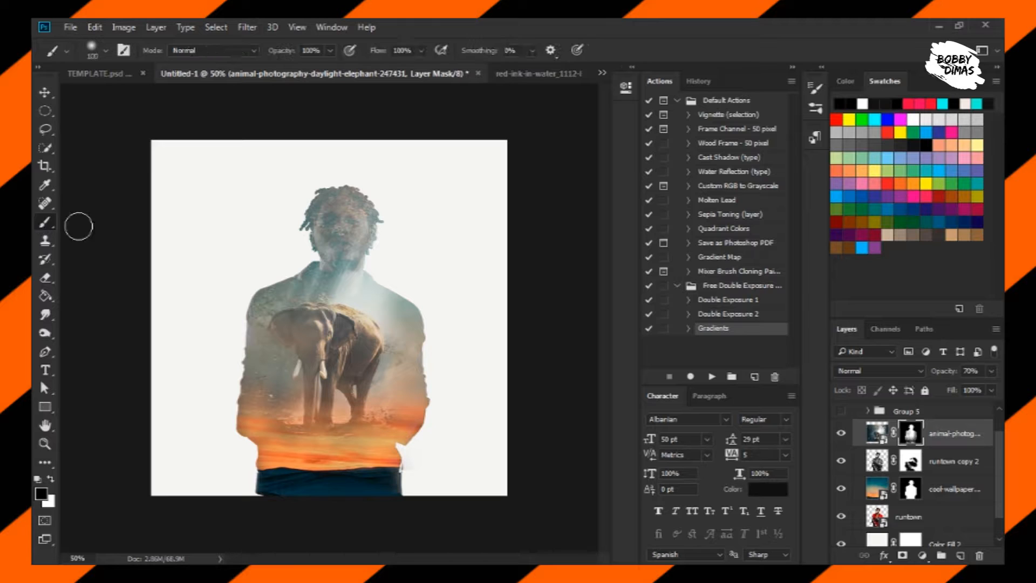
pyautogui.moveTo(340, 207)
pyautogui.mouseDown()
pyautogui.moveTo(334, 219)
pyautogui.moveTo(318, 214)
pyautogui.moveTo(324, 201)
pyautogui.moveTo(345, 200)
pyautogui.mouseUp()
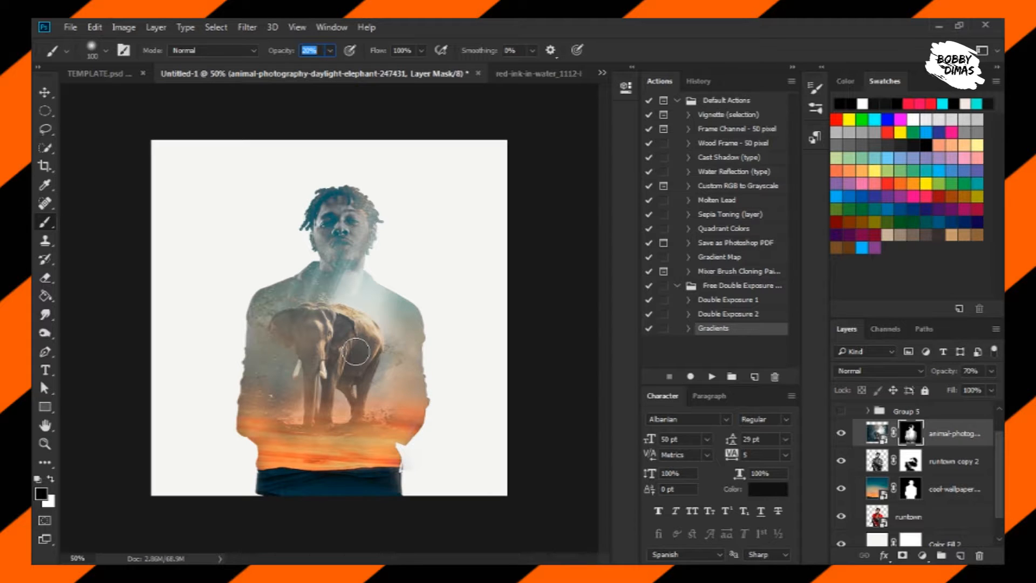
pyautogui.moveTo(356, 199); pyautogui.dragTo(354, 221)
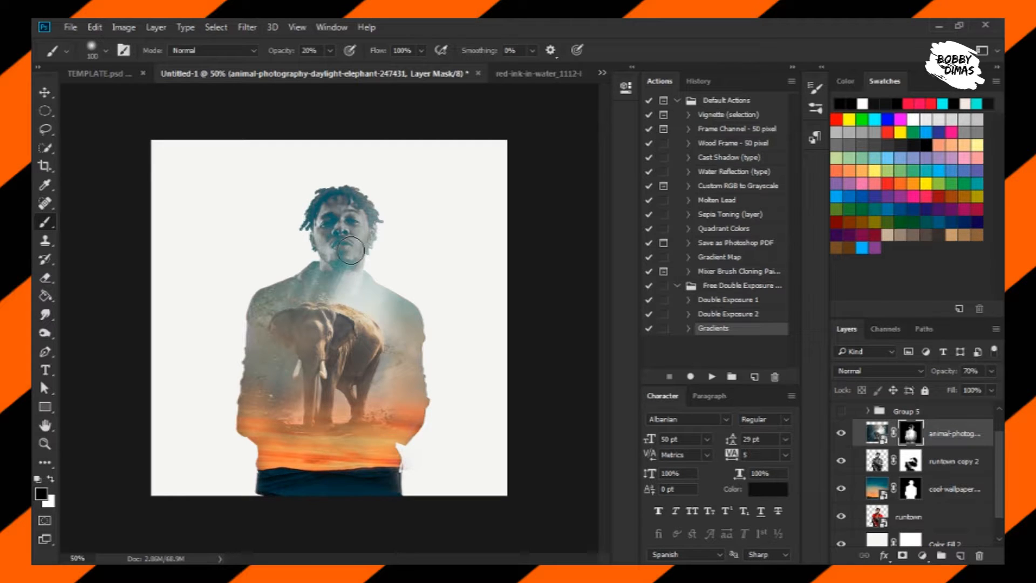
pyautogui.click(316, 272)
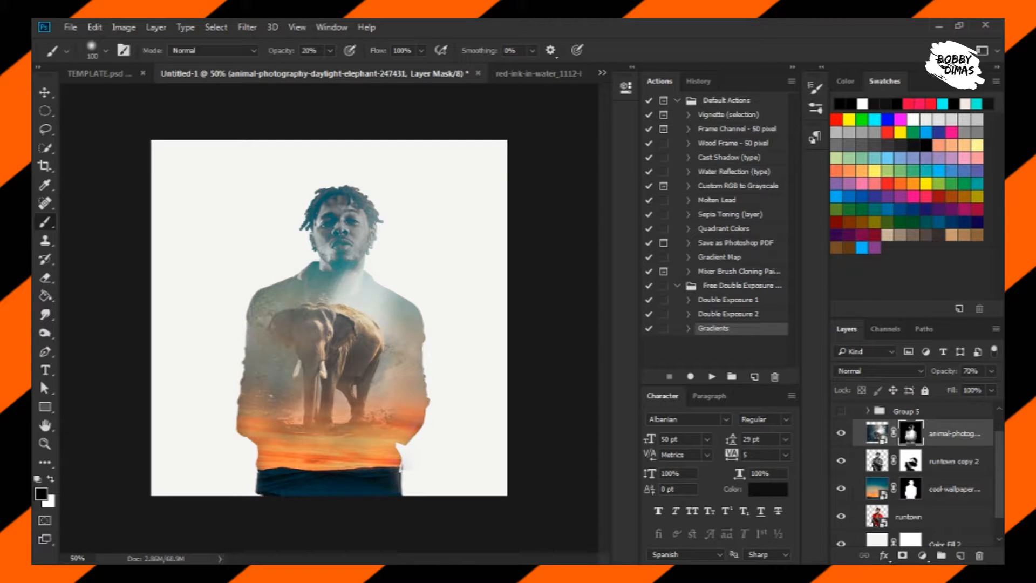
# Duplicate the elephant layer and set the copy's blend mode to Lighten
pyautogui.click(929, 458)
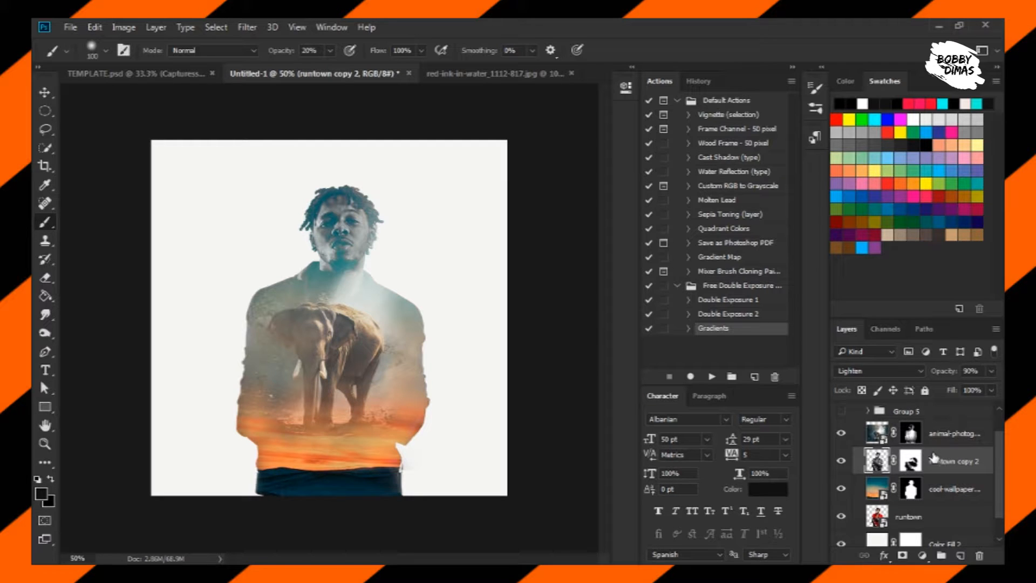
pyautogui.click(950, 437)
pyautogui.hotkey('ctrl', 'j')
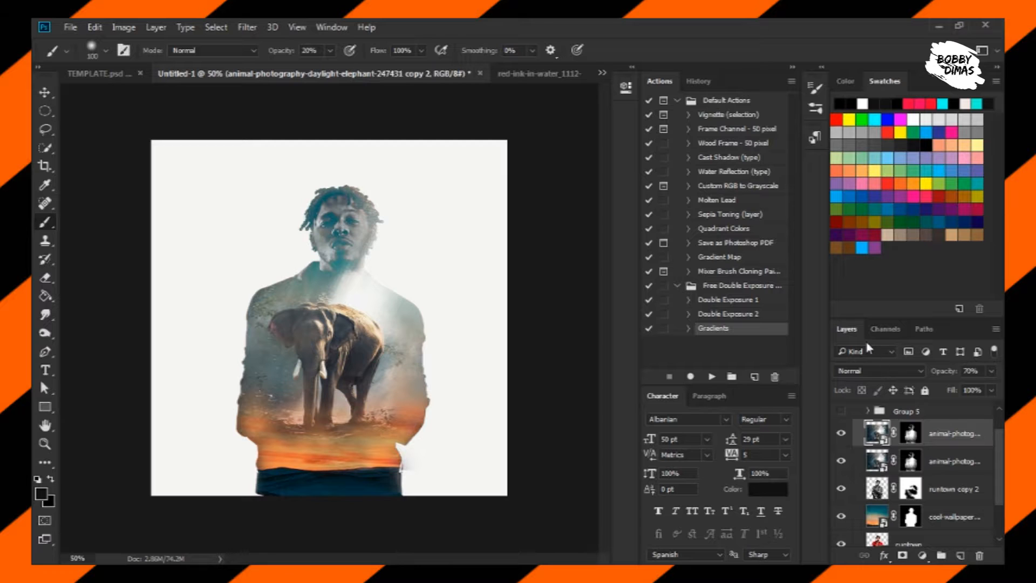
pyautogui.click(870, 372)
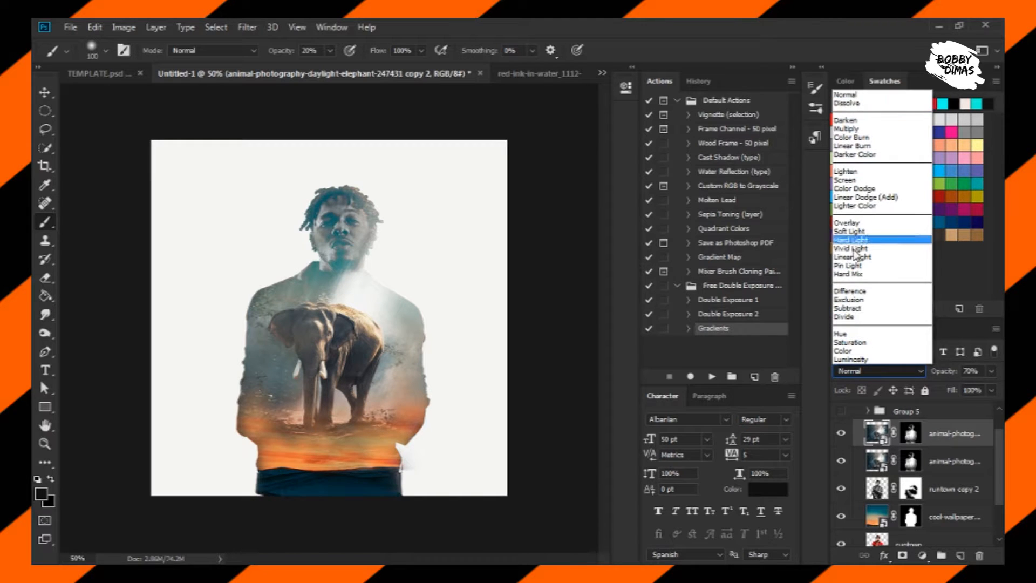
pyautogui.click(850, 172)
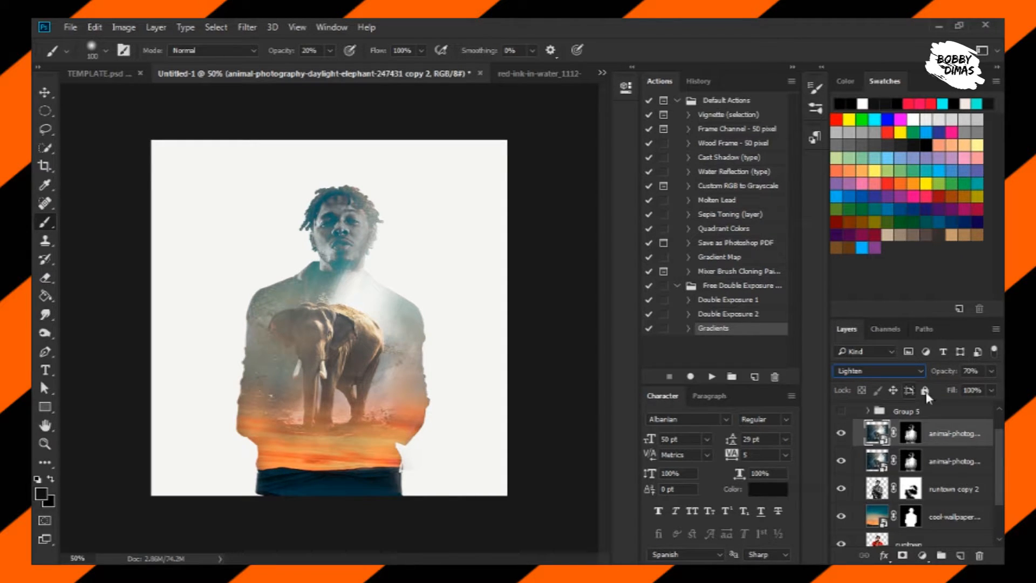
# Refine the elephant copy's layer mask near the feet and shoulder with the Brush at 80% opacity and the Eraser
pyautogui.click(911, 433)
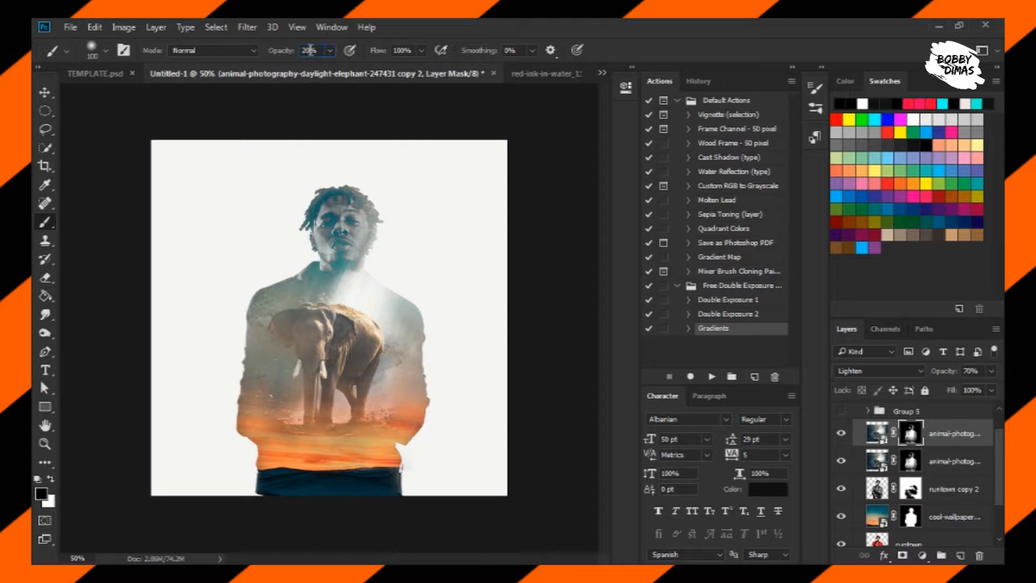
pyautogui.click(310, 436)
pyautogui.click(45, 278)
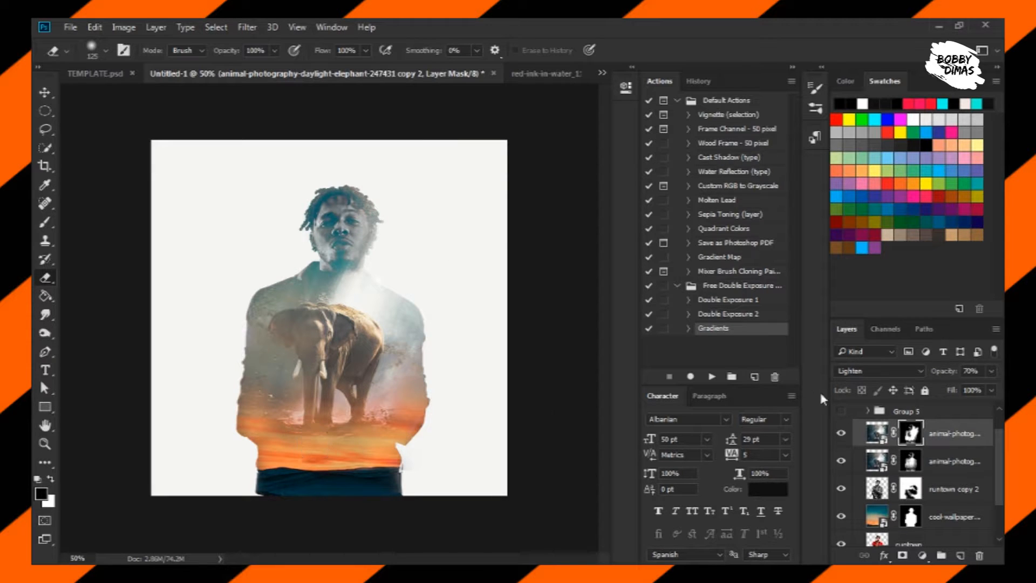
# Erase on the original elephant layer's mask so mist spills past the shoulder beside the light rays, undoing excess strokes and tidying with the Brush
pyautogui.click(909, 458)
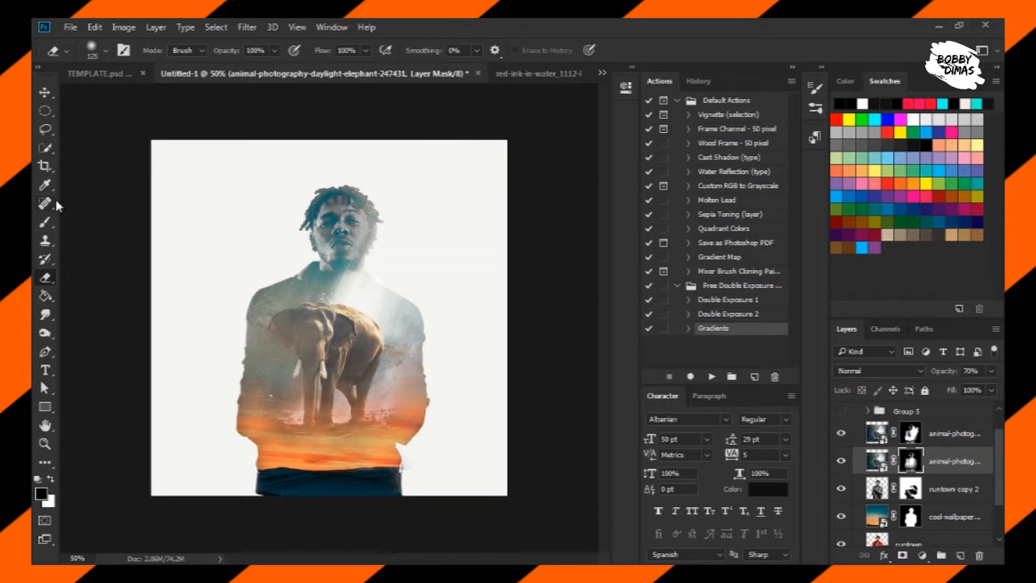
pyautogui.click(41, 225)
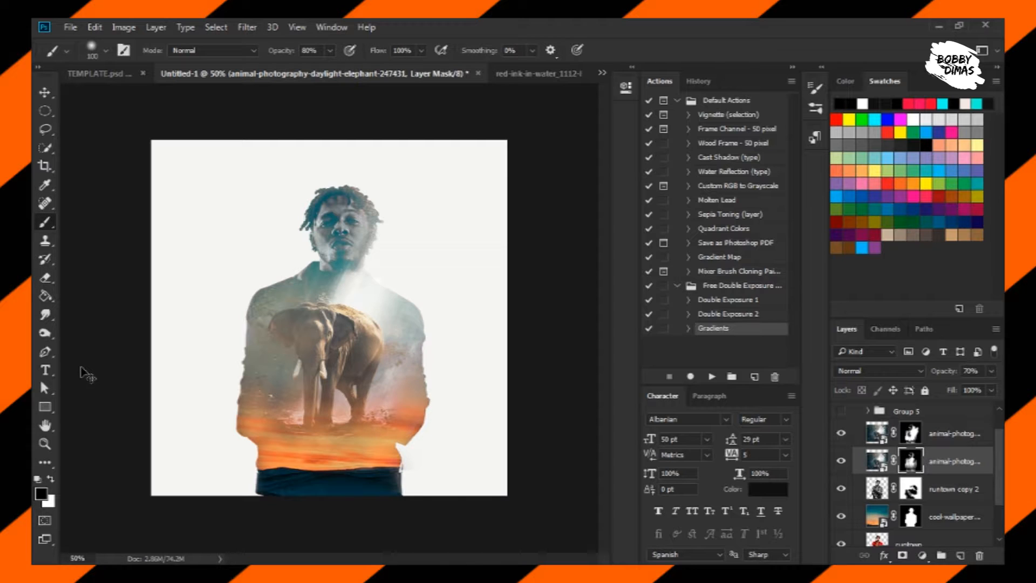
pyautogui.click(46, 279)
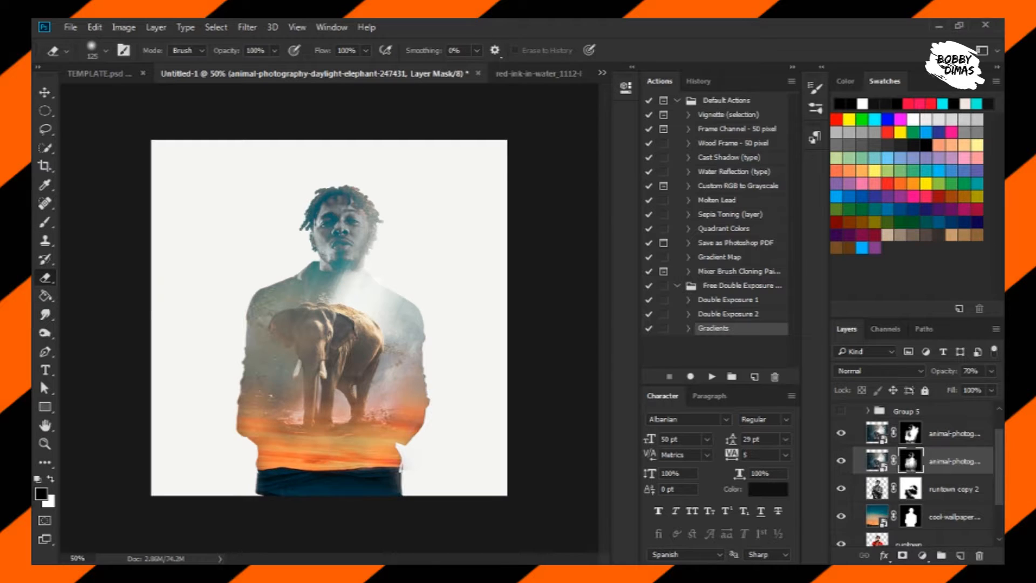
pyautogui.click(418, 250)
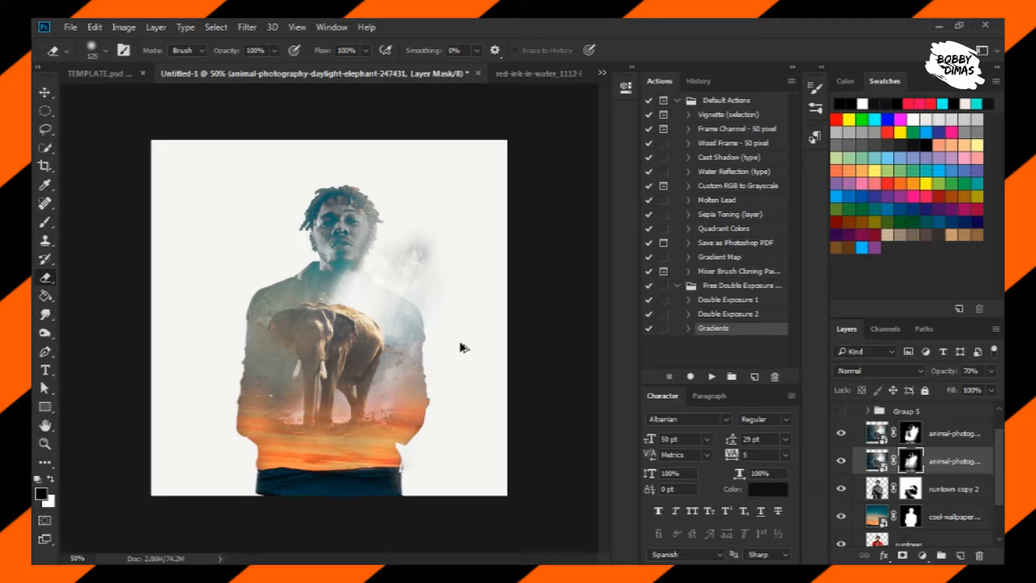
pyautogui.hotkey('ctrl', 'z')
pyautogui.hotkey('ctrl', 'z')
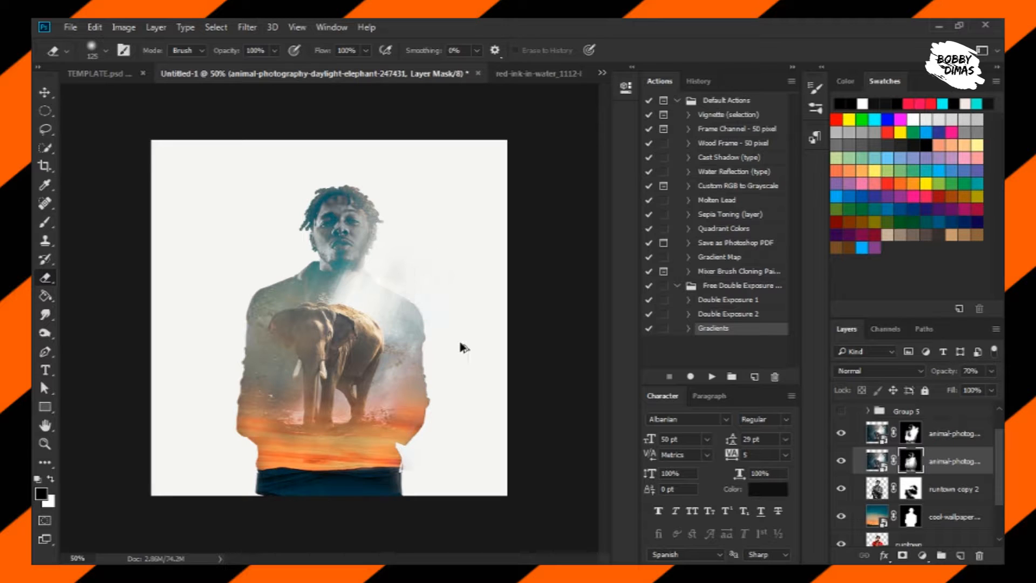
pyautogui.moveTo(387, 300)
pyautogui.mouseDown()
pyautogui.moveTo(402, 316)
pyautogui.moveTo(394, 352)
pyautogui.moveTo(411, 302)
pyautogui.moveTo(380, 348)
pyautogui.moveTo(393, 308)
pyautogui.mouseUp()
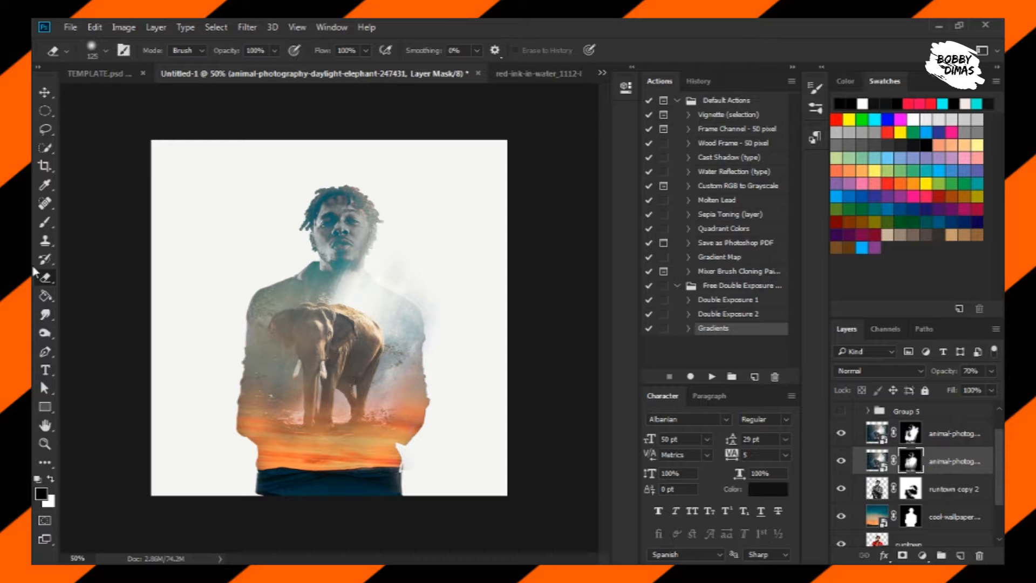
pyautogui.click(54, 225)
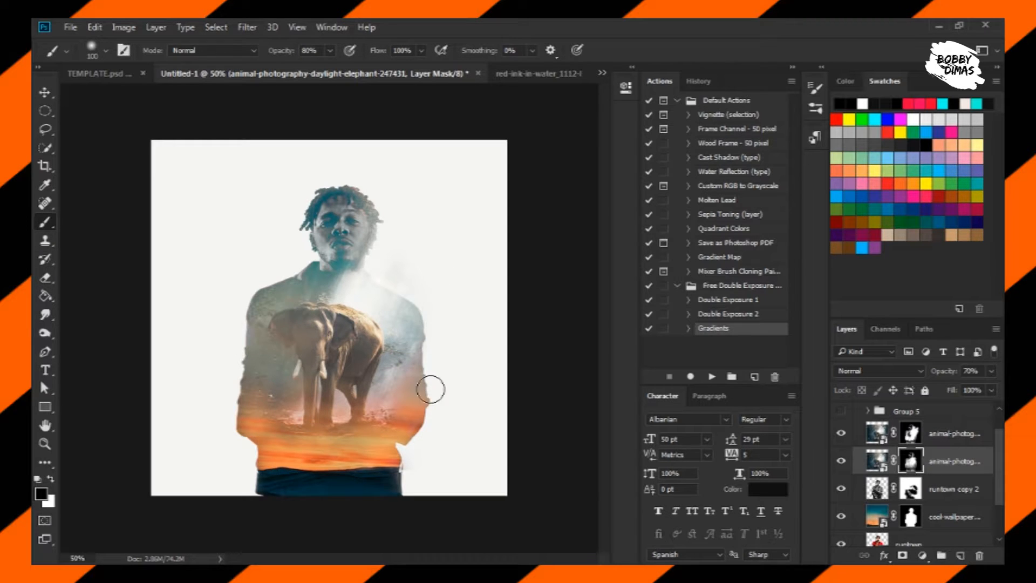
# Toggle the visibility of the runtown copy 2 and sunset layers to compare their effect on the composite
pyautogui.click(902, 500)
pyautogui.click(842, 488)
pyautogui.click(842, 489)
pyautogui.click(842, 488)
pyautogui.click(842, 489)
pyautogui.click(840, 517)
pyautogui.click(840, 516)
pyautogui.click(840, 517)
pyautogui.click(841, 517)
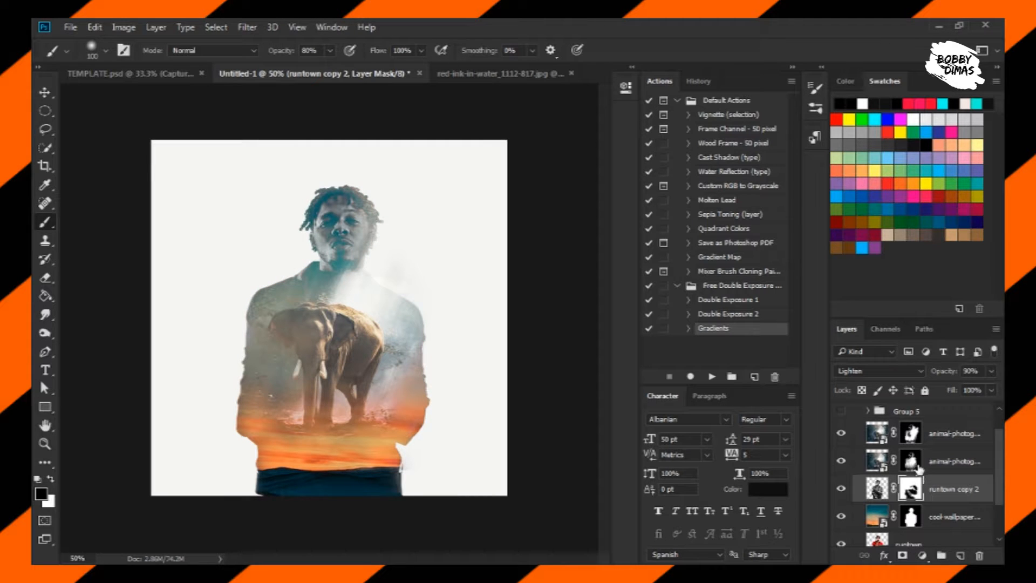
# Try to rework the sunset layer's mask around the misty shoulder and arm by erasing and painting black at 80% opacity
pyautogui.click(854, 511)
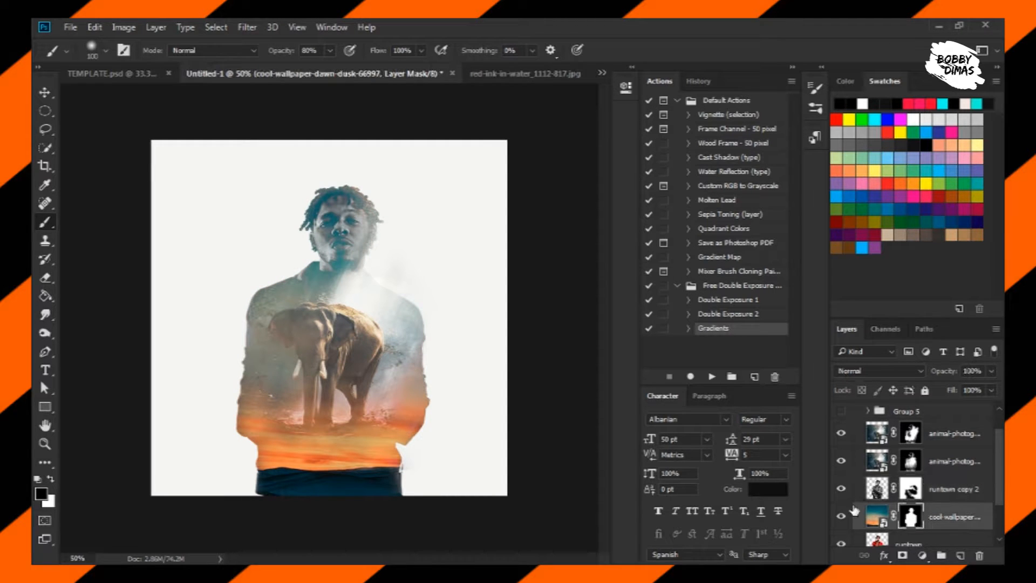
pyautogui.click(46, 278)
pyautogui.moveTo(391, 296)
pyautogui.mouseDown()
pyautogui.moveTo(412, 324)
pyautogui.moveTo(404, 322)
pyautogui.mouseUp()
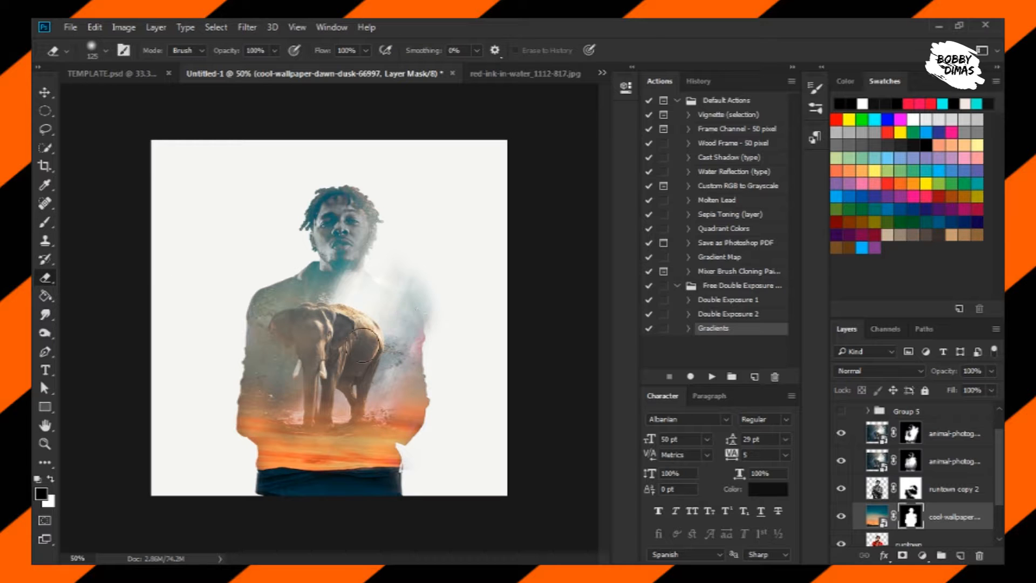
pyautogui.moveTo(346, 378)
pyautogui.mouseDown()
pyautogui.moveTo(397, 320)
pyautogui.moveTo(402, 364)
pyautogui.moveTo(391, 342)
pyautogui.moveTo(389, 385)
pyautogui.moveTo(405, 337)
pyautogui.moveTo(381, 366)
pyautogui.moveTo(434, 358)
pyautogui.moveTo(435, 377)
pyautogui.moveTo(424, 272)
pyautogui.moveTo(437, 350)
pyautogui.moveTo(438, 322)
pyautogui.moveTo(350, 244)
pyautogui.moveTo(386, 262)
pyautogui.moveTo(415, 302)
pyautogui.moveTo(385, 282)
pyautogui.moveTo(482, 342)
pyautogui.moveTo(387, 276)
pyautogui.moveTo(430, 358)
pyautogui.mouseUp()
pyautogui.click(53, 222)
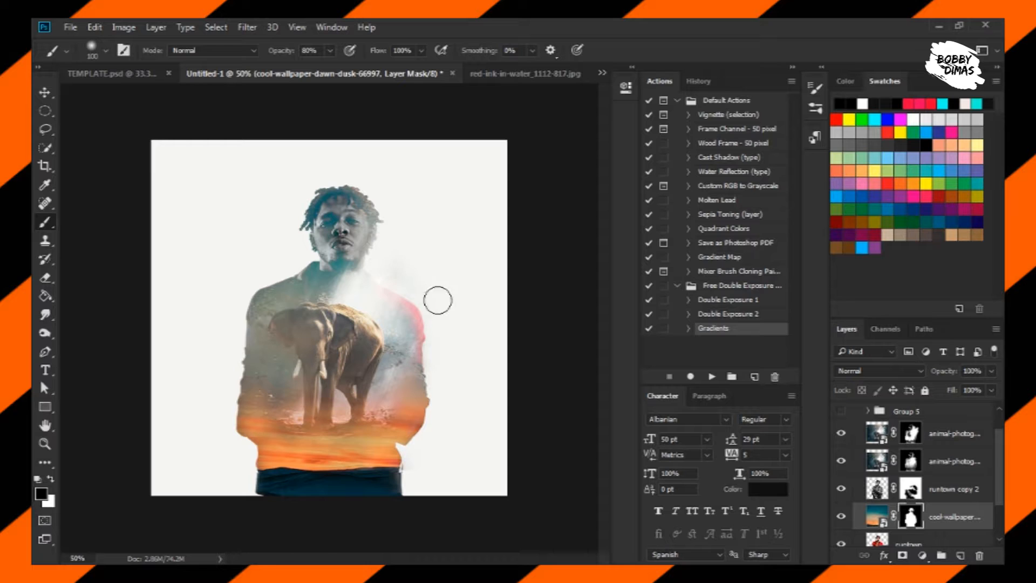
pyautogui.moveTo(413, 296)
pyautogui.mouseDown()
pyautogui.moveTo(411, 370)
pyautogui.moveTo(418, 354)
pyautogui.mouseUp()
pyautogui.hotkey('ctrl', '2')
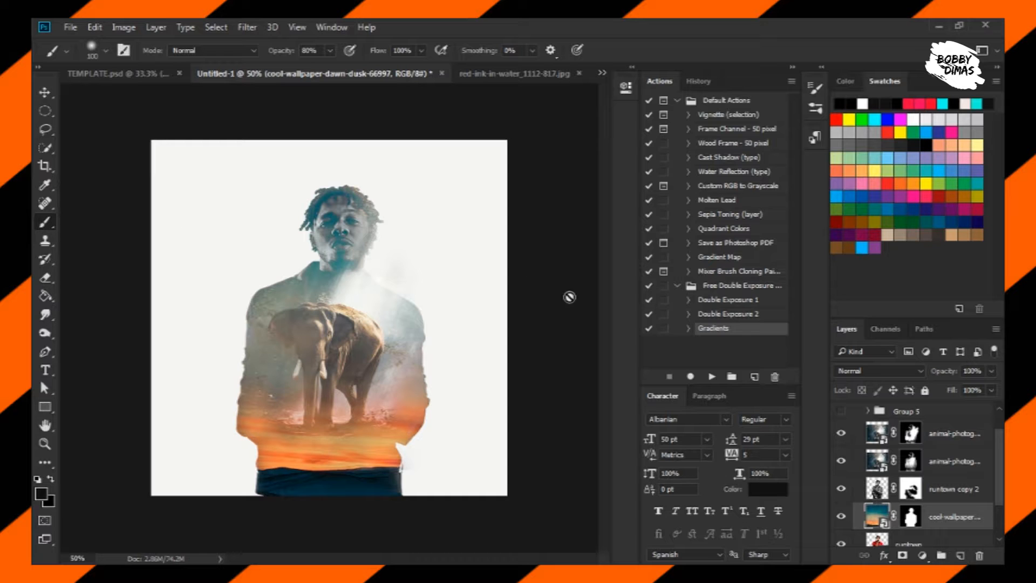
# Change the Color Fill 2 background to the pale tint #f0f4f3, sampled from the light area on the shoulder
pyautogui.scroll(-2, 897, 513)
pyautogui.doubleClick(879, 513)
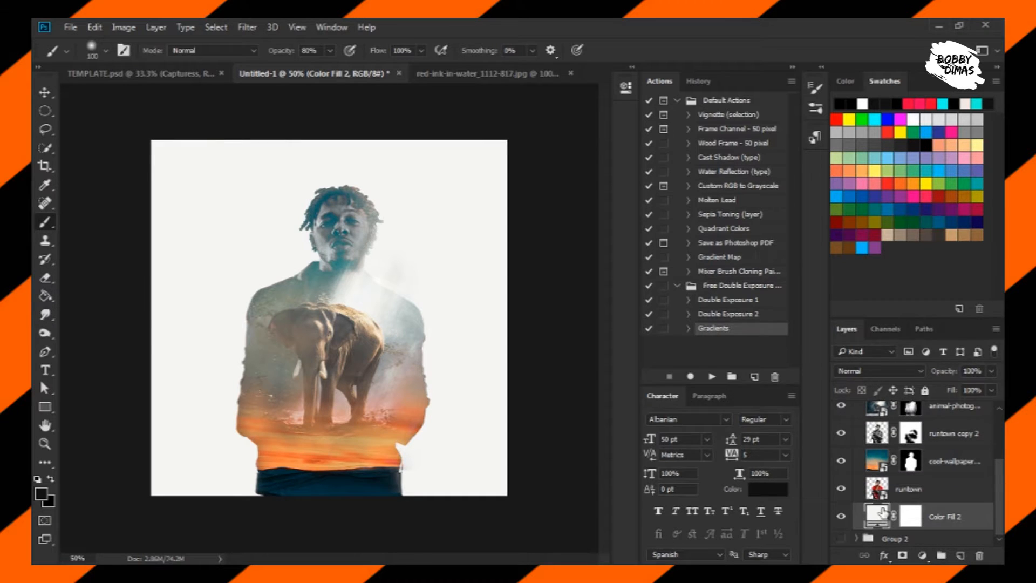
pyautogui.click(379, 297)
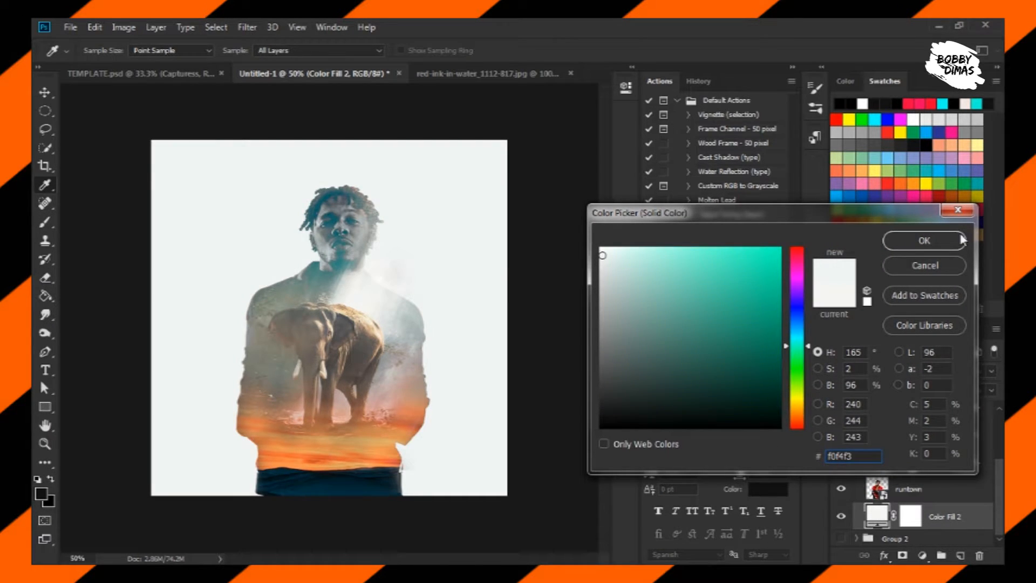
pyautogui.click(918, 267)
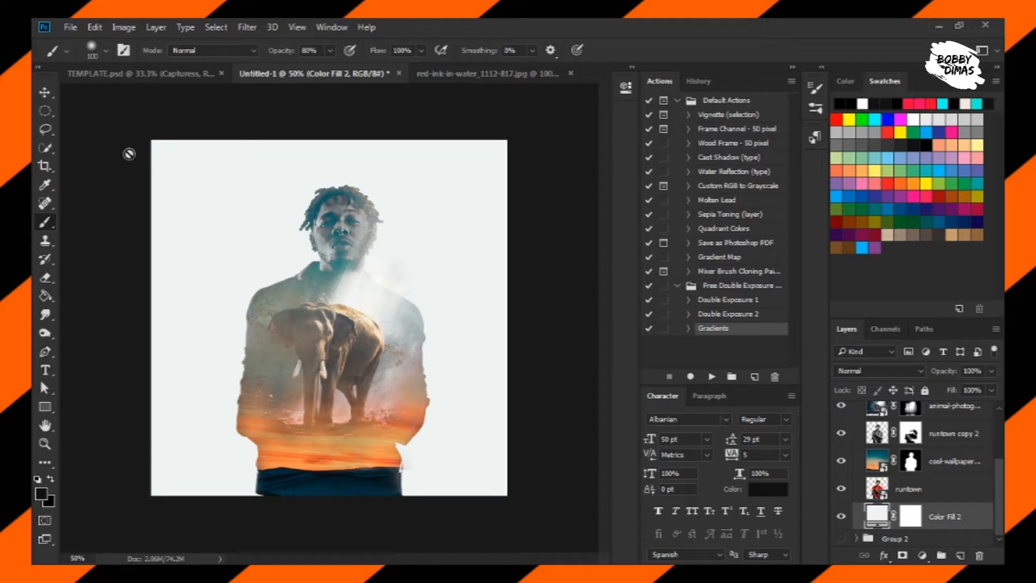
# Duplicate the runtown copy 2 layer and place the duplicate above both elephant layers
pyautogui.click(45, 91)
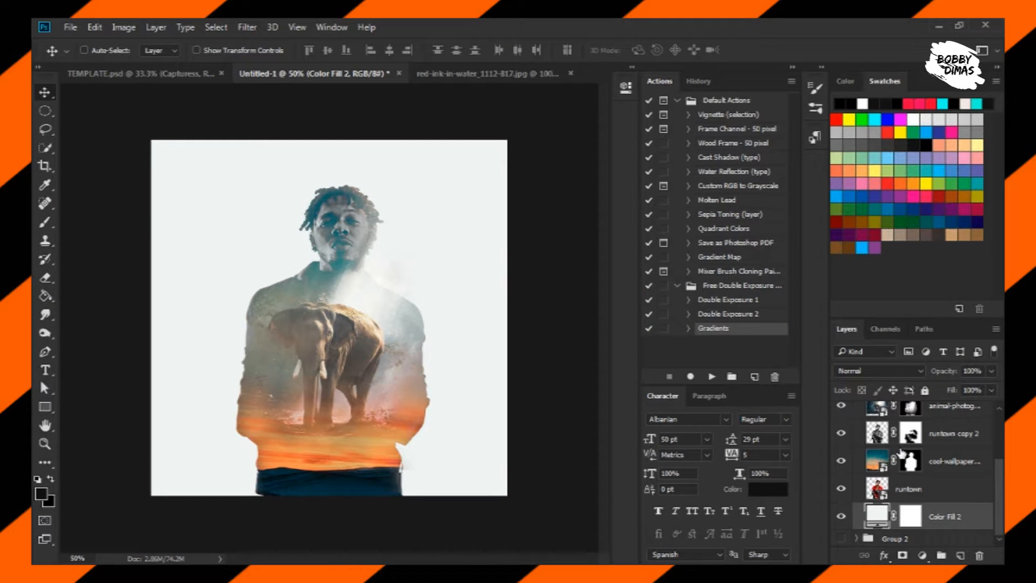
pyautogui.scroll(3, 902, 452)
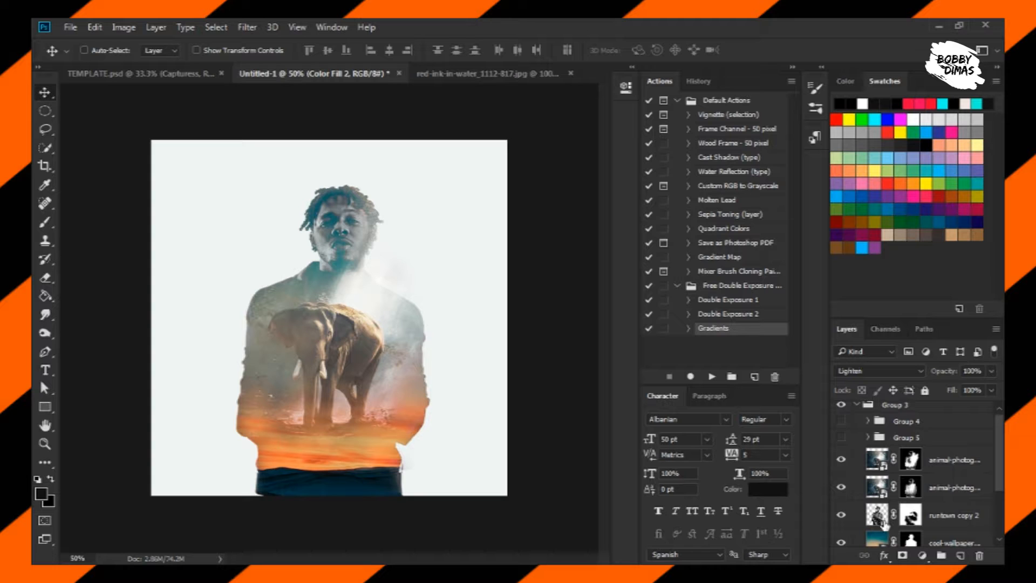
pyautogui.click(933, 524)
pyautogui.hotkey('ctrl', 'j')
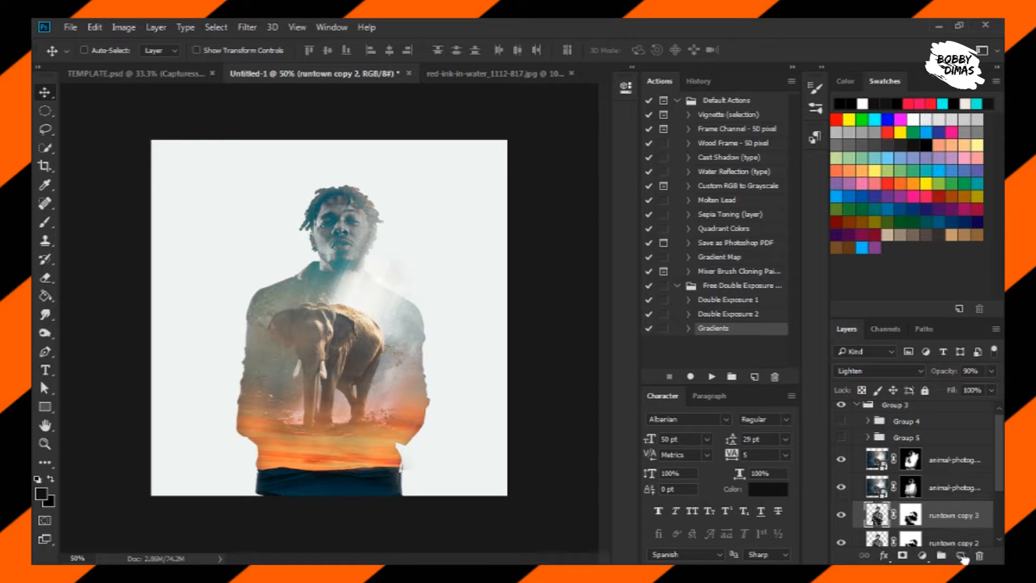
pyautogui.moveTo(939, 513); pyautogui.dragTo(932, 454)
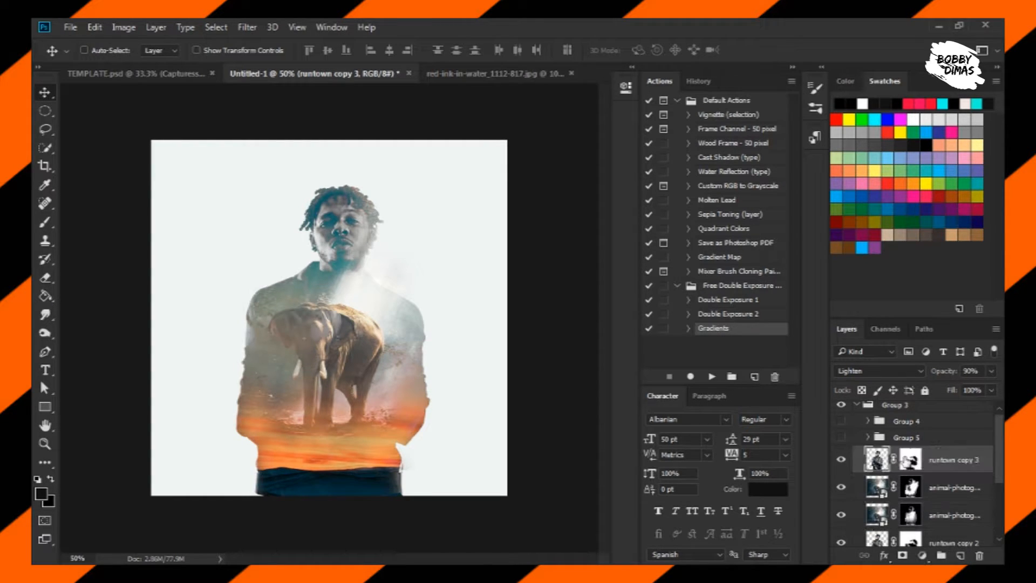
# Select the runtown copy 3 layer mask and set the Brush tool's opacity to 100%
pyautogui.click(911, 460)
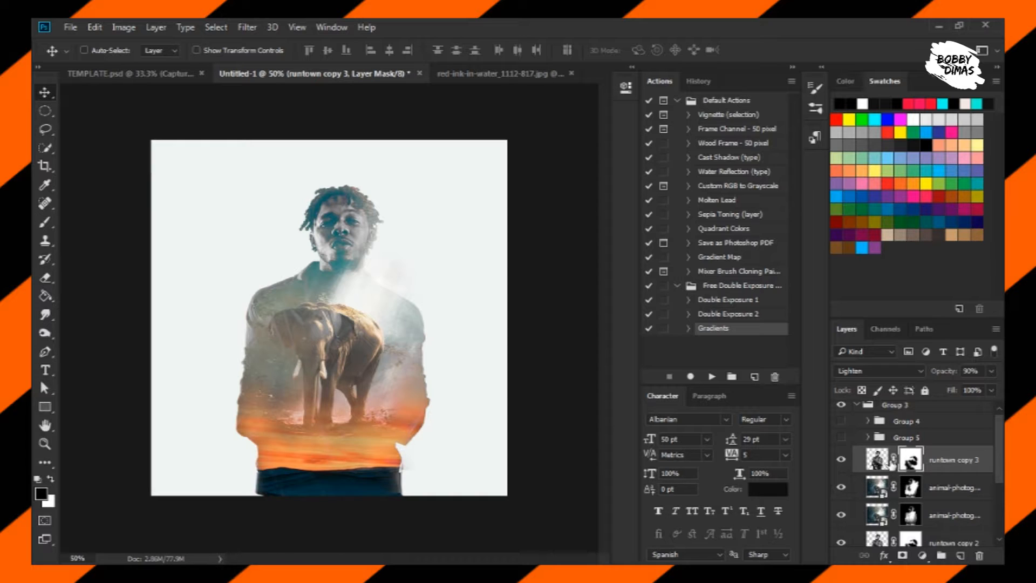
pyautogui.click(45, 221)
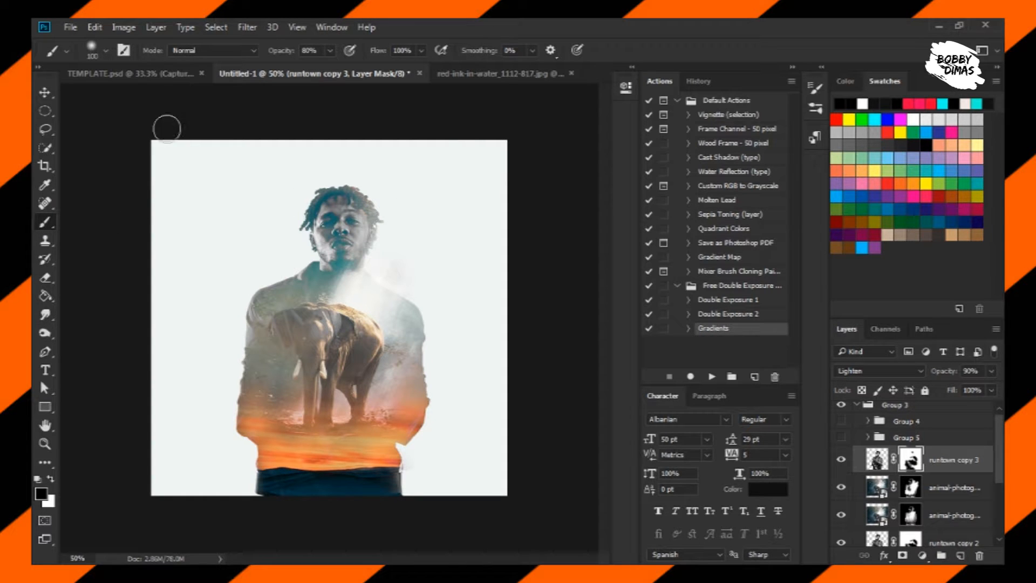
pyautogui.click(330, 52)
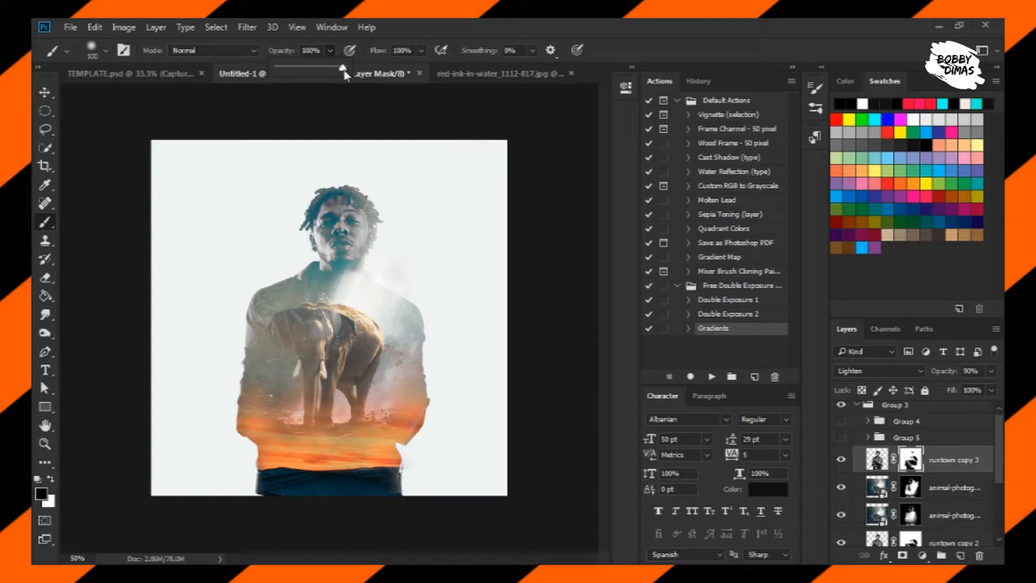
# Touch up the runtown copy 3 mask over the face and neck with the Brush and Eraser tools
pyautogui.click(341, 243)
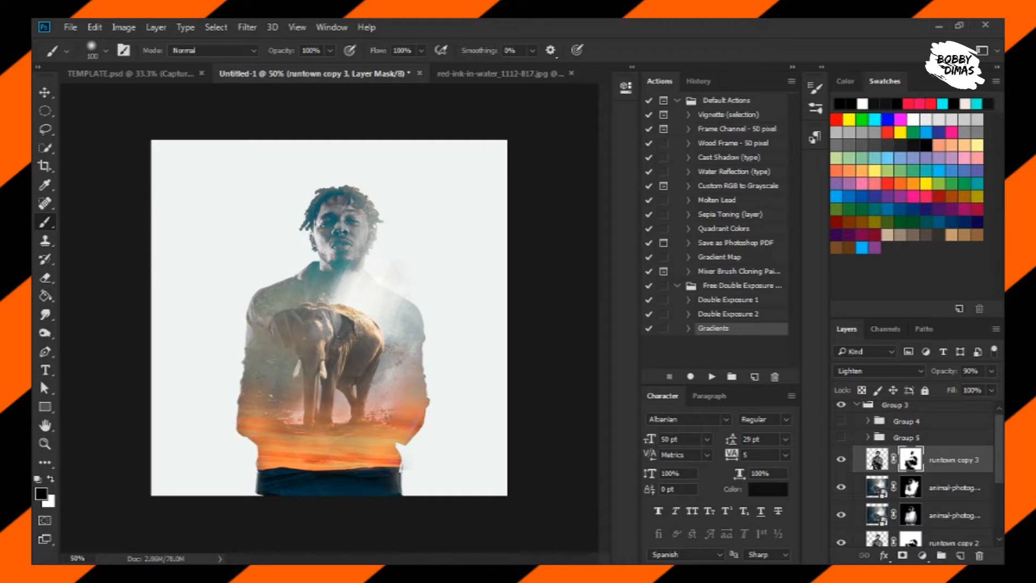
pyautogui.click(45, 279)
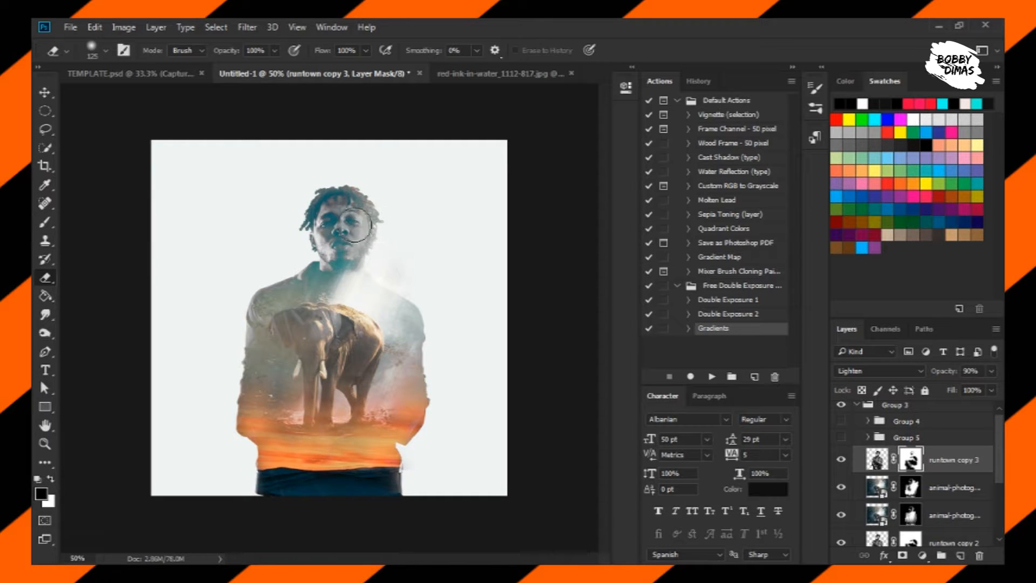
pyautogui.moveTo(345, 221)
pyautogui.mouseDown()
pyautogui.moveTo(341, 251)
pyautogui.moveTo(313, 280)
pyautogui.mouseUp()
# Select the runtown copy 2 layer and compare the composite with runtown copy 3 hidden and shown
pyautogui.click(883, 545)
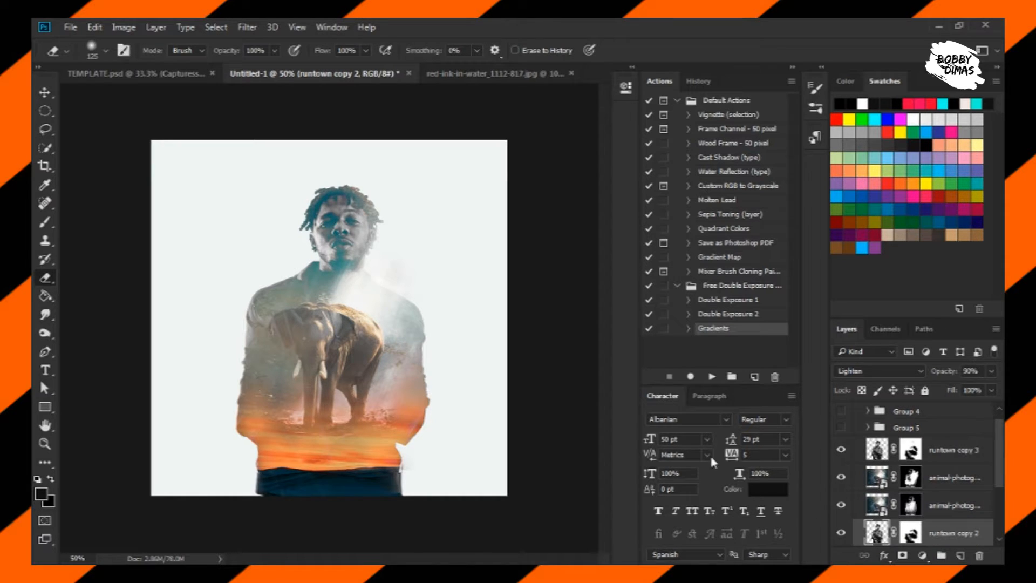
pyautogui.moveTo(370, 229)
pyautogui.mouseDown()
pyautogui.moveTo(347, 190)
pyautogui.moveTo(331, 245)
pyautogui.mouseUp()
pyautogui.moveTo(293, 308)
pyautogui.mouseDown()
pyautogui.moveTo(352, 303)
pyautogui.moveTo(306, 314)
pyautogui.moveTo(306, 378)
pyautogui.mouseUp()
pyautogui.click(839, 449)
pyautogui.click(841, 449)
pyautogui.click(840, 450)
pyautogui.click(841, 450)
# Paint black on the runtown copy 3 mask over the elephant's head, body and legs
pyautogui.click(911, 449)
pyautogui.moveTo(326, 348)
pyautogui.mouseDown()
pyautogui.moveTo(308, 395)
pyautogui.moveTo(307, 367)
pyautogui.moveTo(330, 341)
pyautogui.moveTo(323, 334)
pyautogui.mouseUp()
pyautogui.click(46, 222)
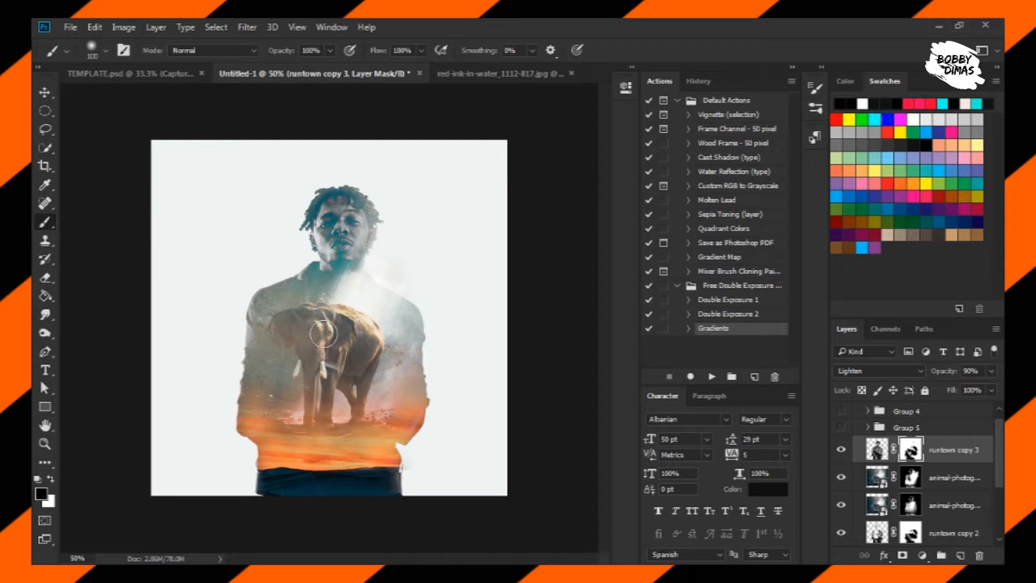
pyautogui.moveTo(373, 360)
pyautogui.mouseDown()
pyautogui.moveTo(356, 338)
pyautogui.moveTo(371, 321)
pyautogui.moveTo(397, 338)
pyautogui.moveTo(393, 321)
pyautogui.moveTo(395, 341)
pyautogui.moveTo(381, 333)
pyautogui.moveTo(400, 285)
pyautogui.moveTo(387, 267)
pyautogui.moveTo(392, 341)
pyautogui.moveTo(383, 338)
pyautogui.moveTo(388, 300)
pyautogui.moveTo(376, 328)
pyautogui.moveTo(352, 304)
pyautogui.moveTo(313, 335)
pyautogui.mouseUp()
pyautogui.moveTo(329, 381); pyautogui.dragTo(376, 386)
pyautogui.hotkey('ctrl', '-')
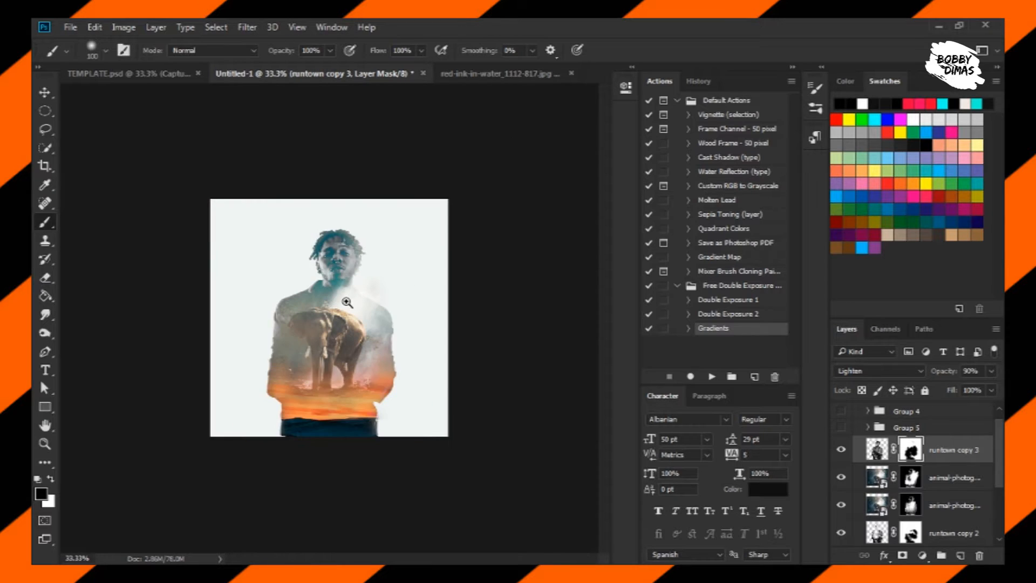
pyautogui.hotkey('ctrl', '+')
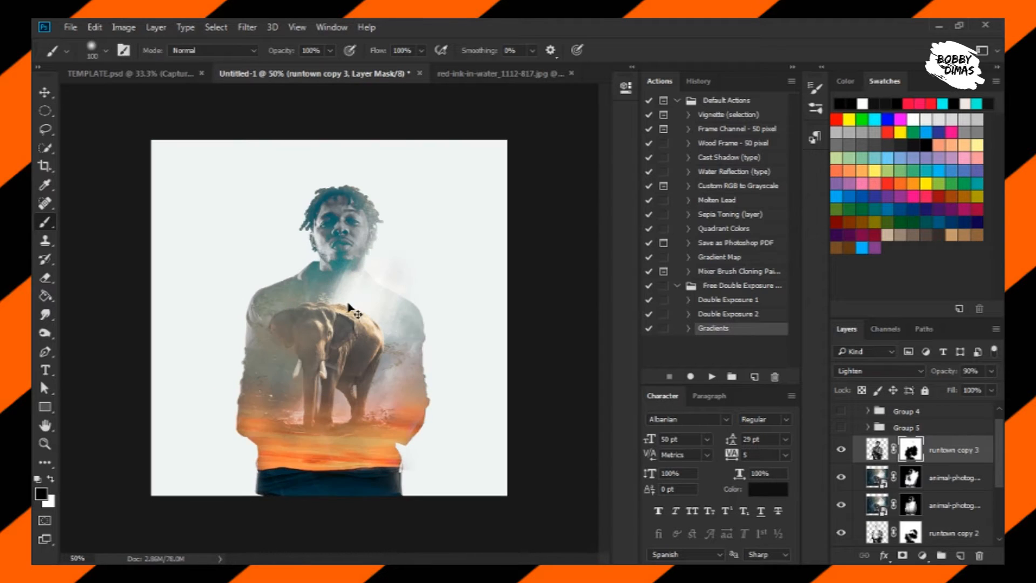
# Review the Gradient Map adjustments inside Group 4 and make the group visible
pyautogui.click(868, 411)
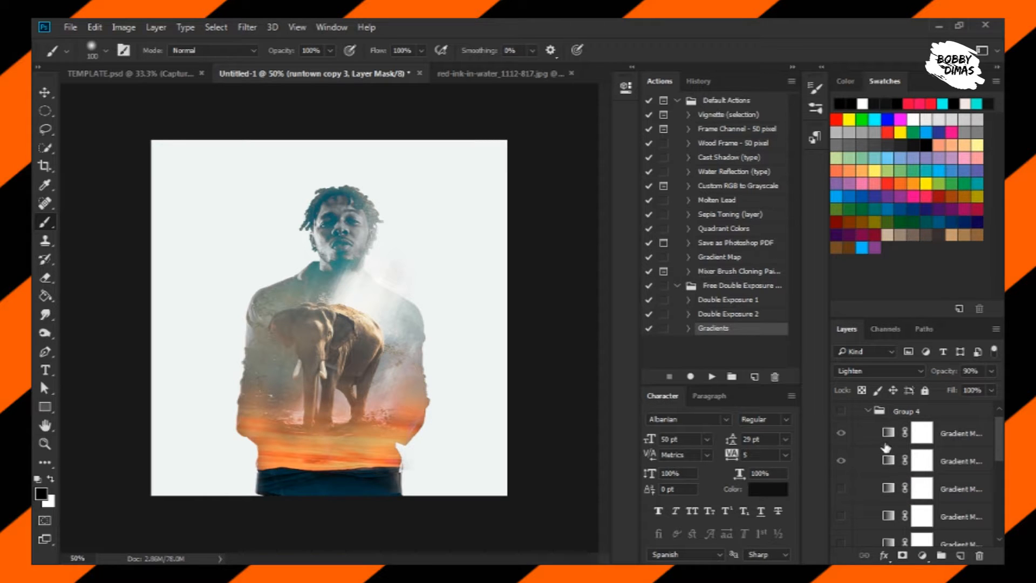
pyautogui.doubleClick(891, 436)
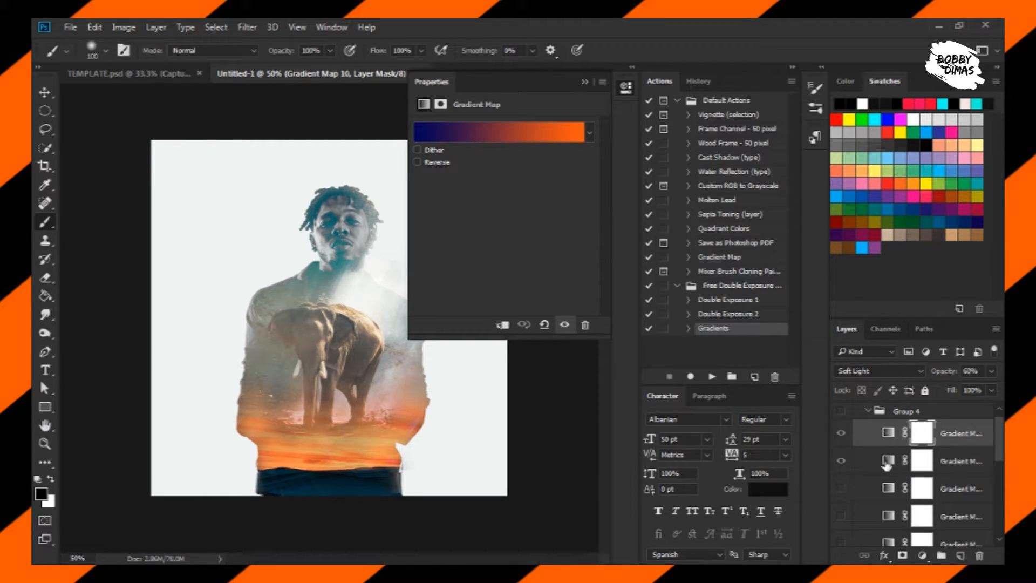
pyautogui.click(887, 463)
pyautogui.click(887, 491)
pyautogui.scroll(-2, 885, 494)
pyautogui.scroll(3, 885, 495)
pyautogui.click(842, 426)
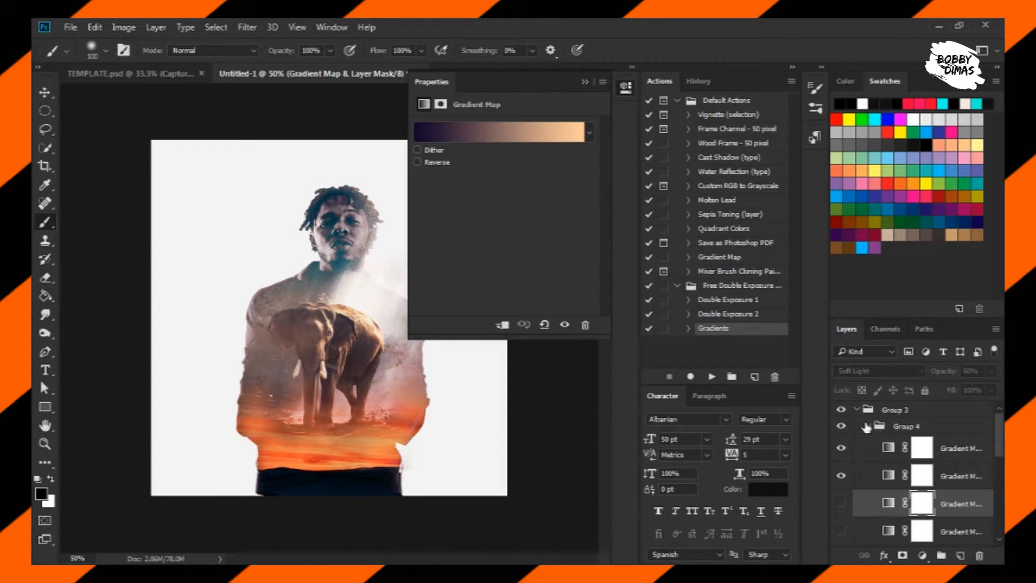
pyautogui.click(583, 81)
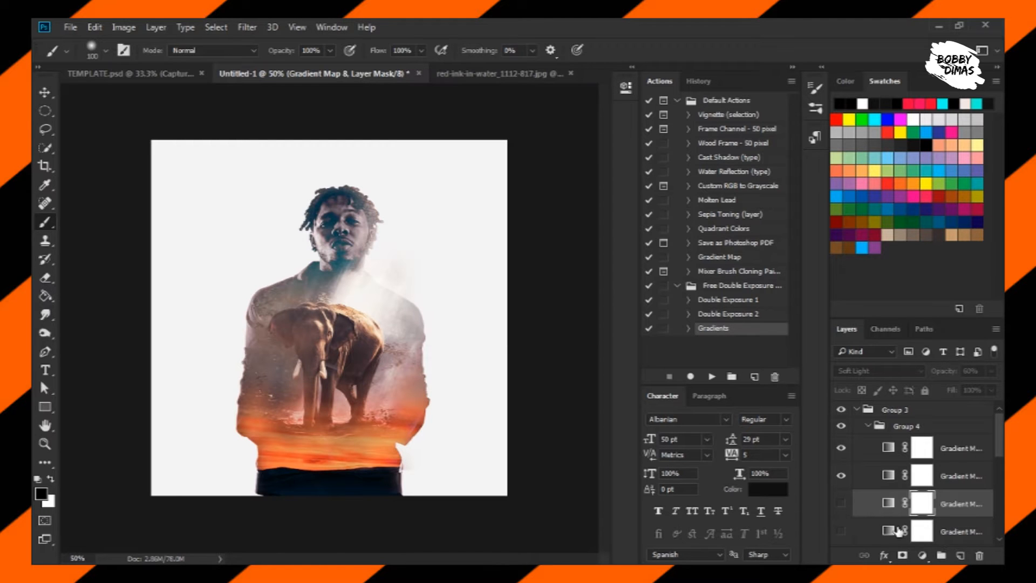
# Compare the composite with each of the two elephant layers hidden and shown
pyautogui.scroll(-2, 894, 496)
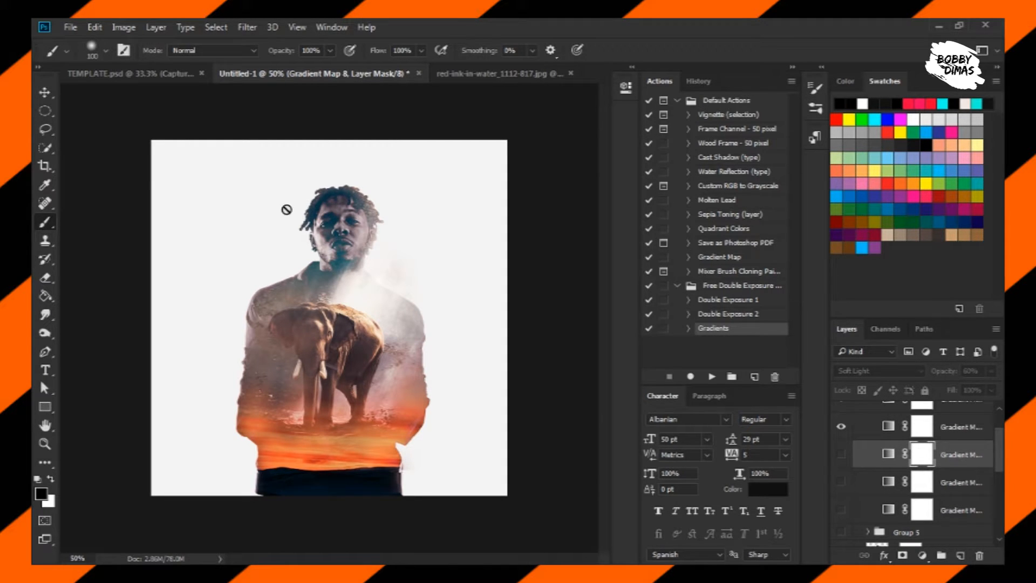
pyautogui.scroll(-3, 843, 498)
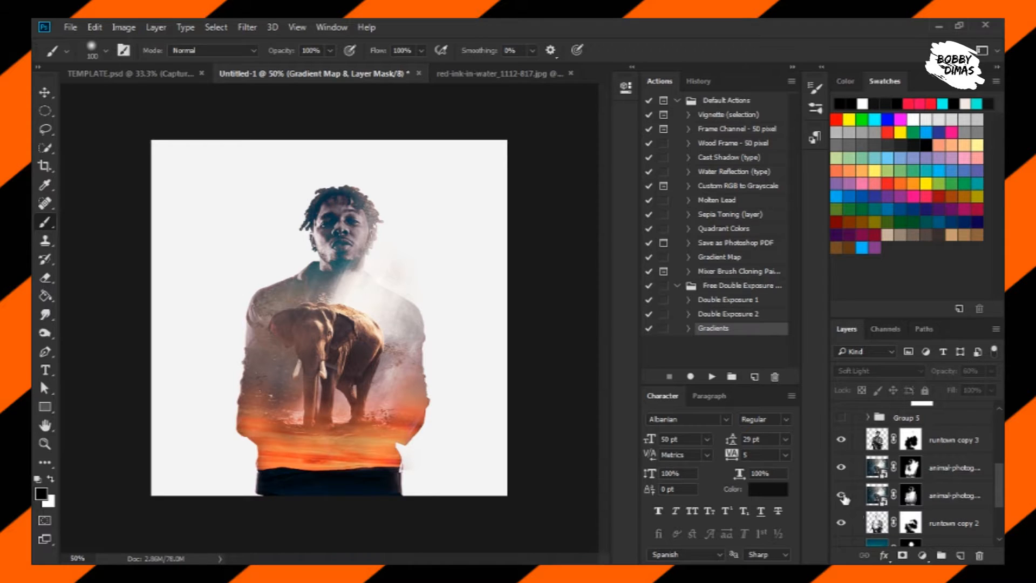
pyautogui.click(842, 466)
pyautogui.click(842, 466)
pyautogui.click(842, 495)
pyautogui.click(842, 495)
# Rework the lower elephant layer's mask with the Eraser and Brush so mist spills softly beyond the bright shoulder
pyautogui.click(899, 497)
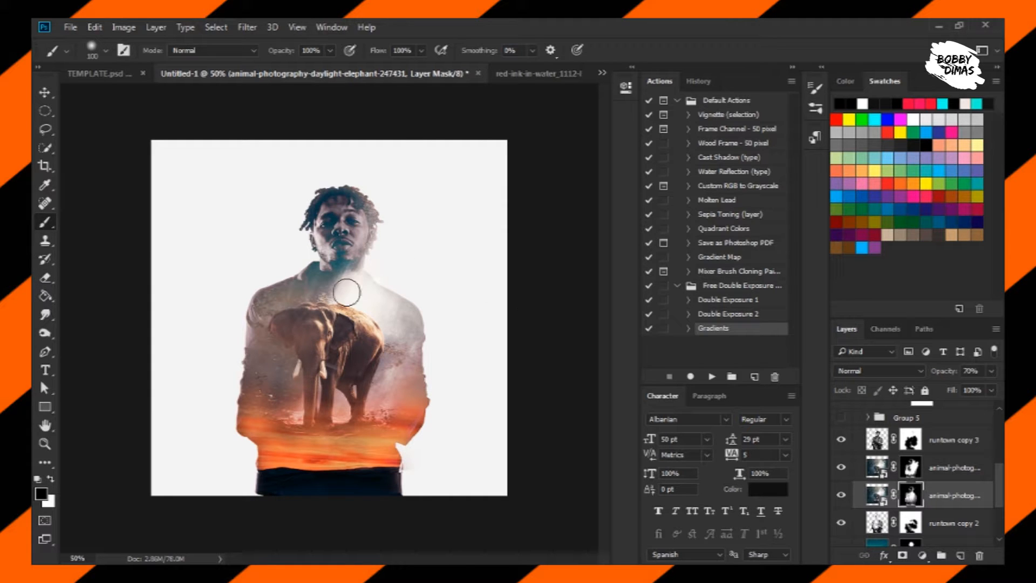
pyautogui.click(45, 277)
pyautogui.moveTo(386, 303)
pyautogui.mouseDown()
pyautogui.moveTo(409, 290)
pyautogui.moveTo(406, 312)
pyautogui.moveTo(391, 287)
pyautogui.moveTo(297, 292)
pyautogui.mouseUp()
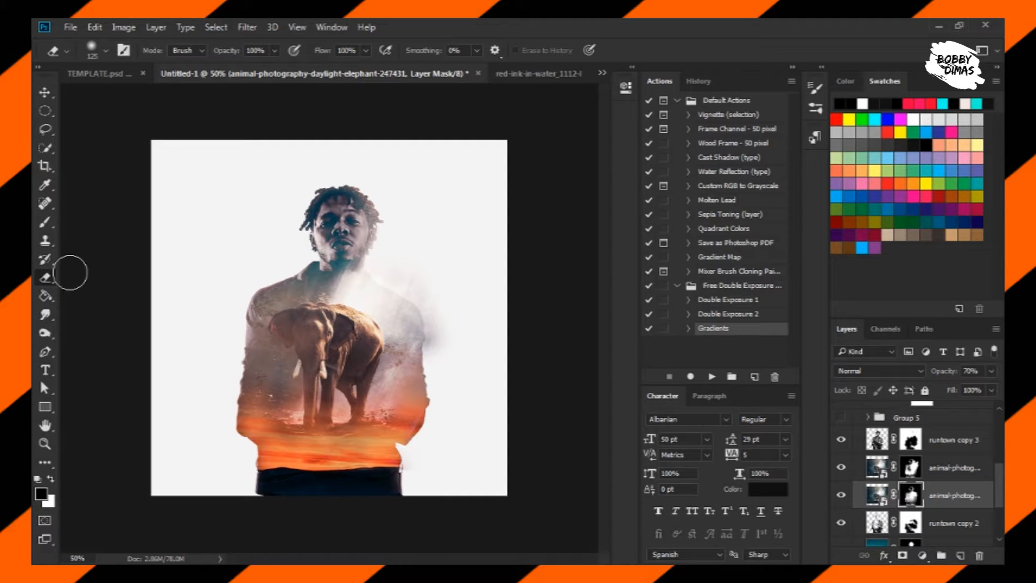
pyautogui.click(49, 219)
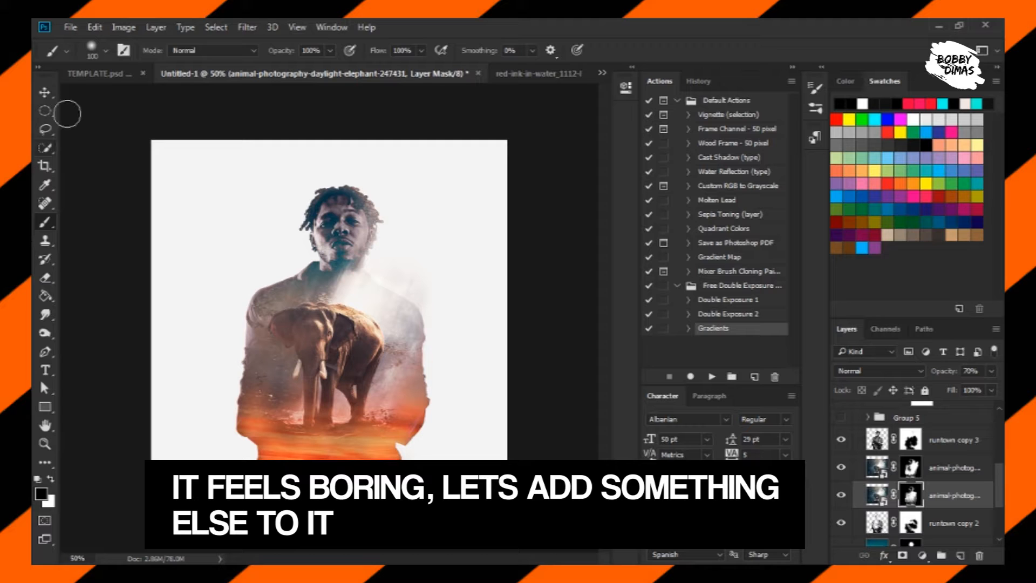
# Place the fog-foggy-forest-1750347 image from the HD IMGS folder directly above the runtown layer
pyautogui.click(52, 88)
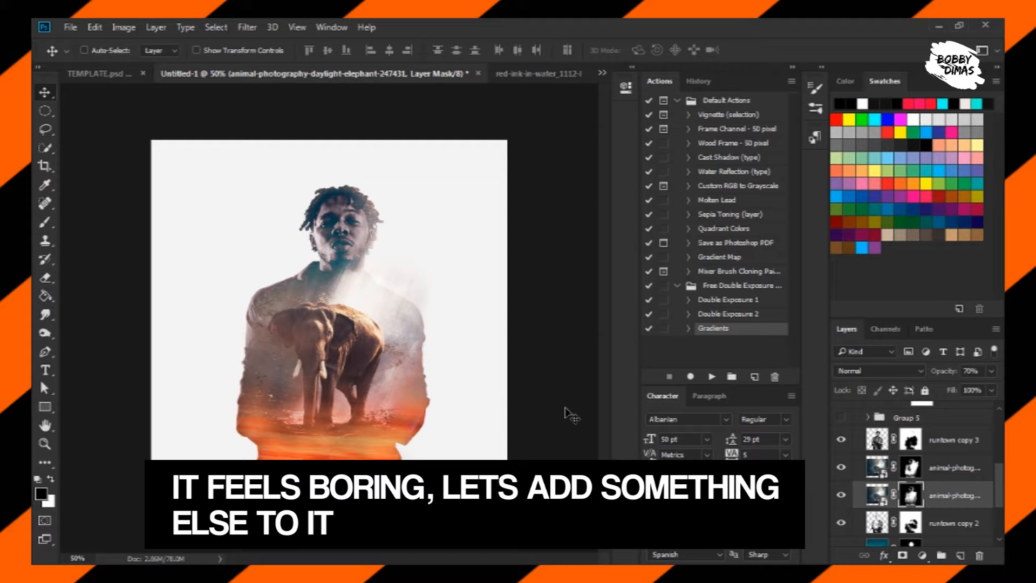
pyautogui.click(951, 441)
pyautogui.scroll(-3, 952, 464)
pyautogui.click(926, 495)
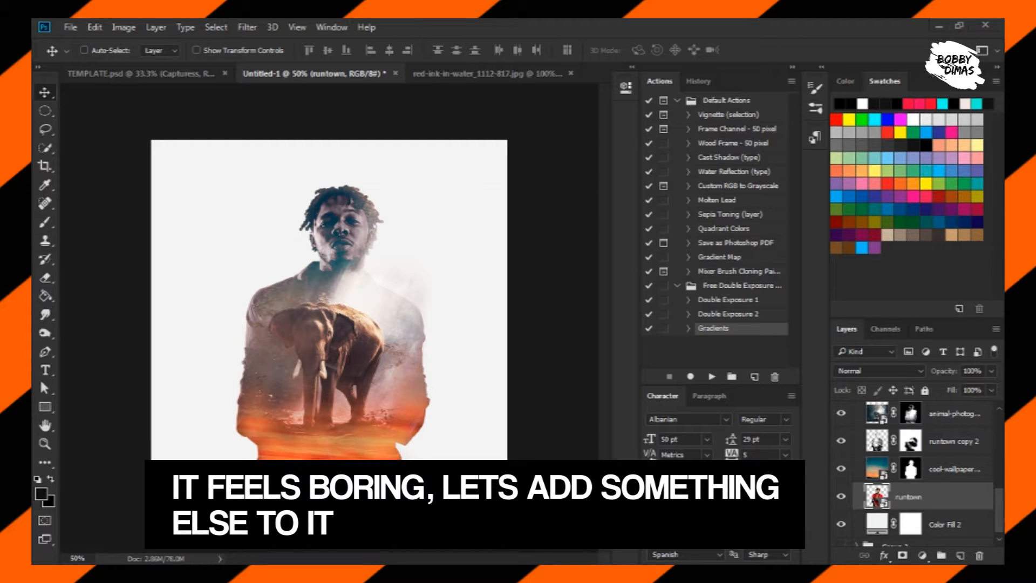
pyautogui.hotkey('alt', 'Tab')
pyautogui.click(848, 372)
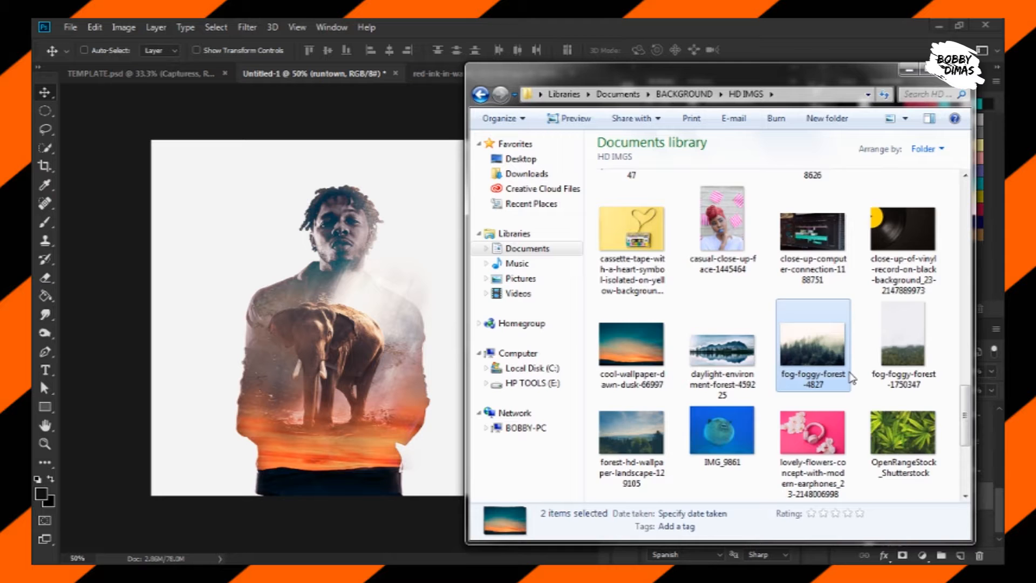
pyautogui.scroll(-4, 852, 378)
pyautogui.scroll(4, 855, 358)
pyautogui.click(897, 349)
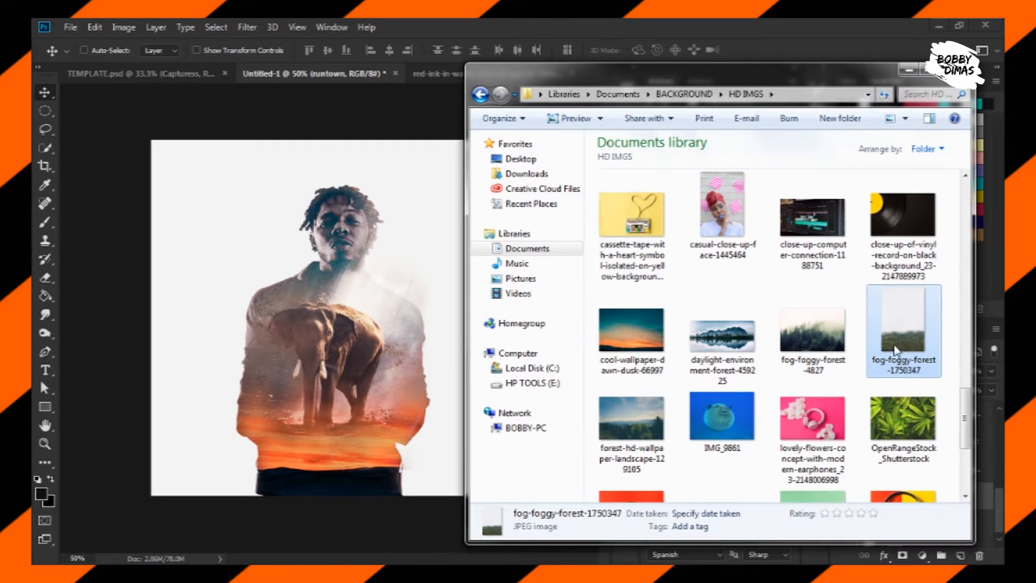
pyautogui.moveTo(895, 349); pyautogui.dragTo(400, 372)
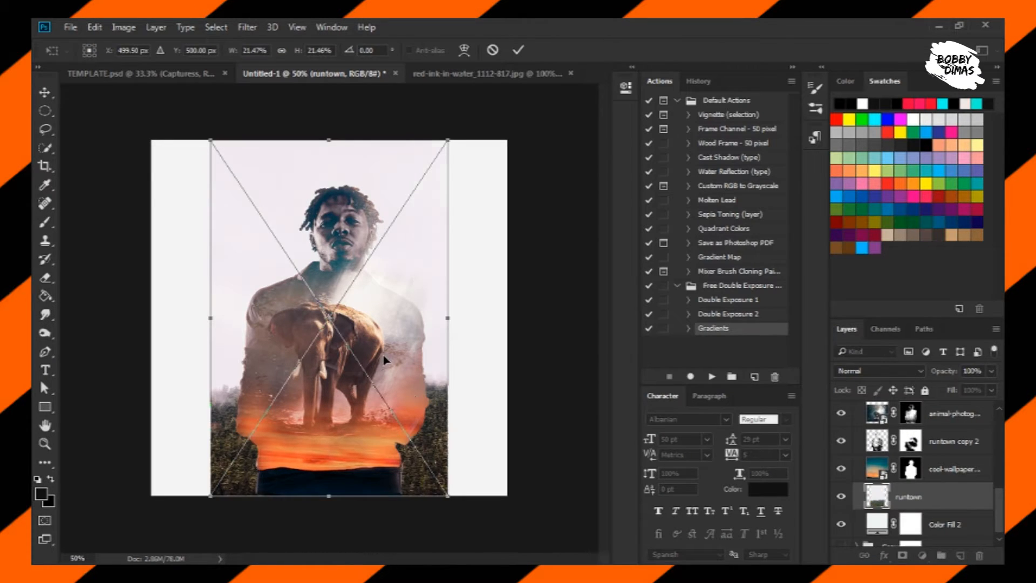
# Scale the forest image to about 33.2% so it covers the canvas, and move its layer above runtown copy 3
pyautogui.hotkey('ctrl', '-')
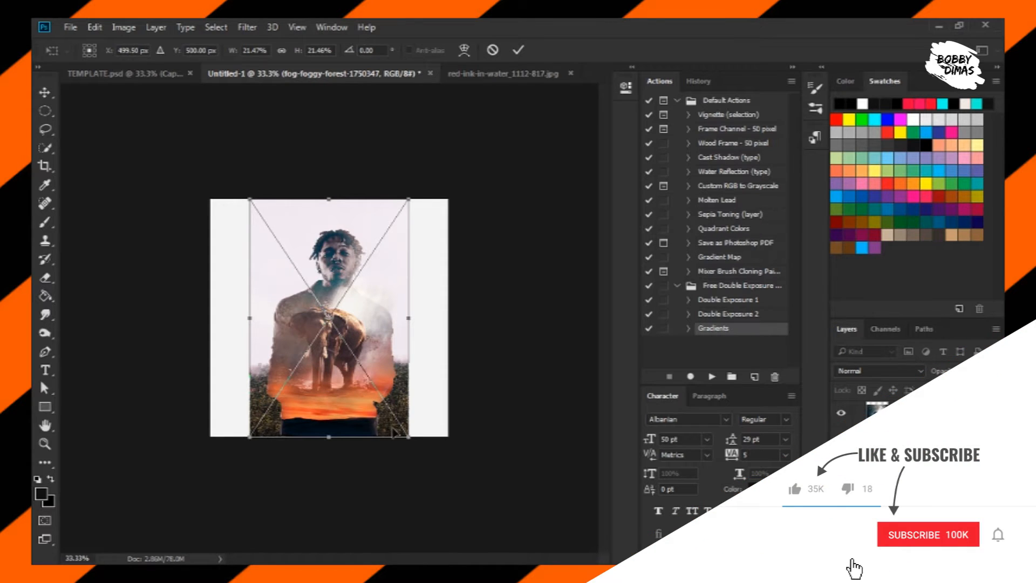
pyautogui.moveTo(410, 436); pyautogui.dragTo(517, 513)
pyautogui.moveTo(455, 466); pyautogui.dragTo(416, 443)
pyautogui.moveTo(437, 519); pyautogui.dragTo(449, 458)
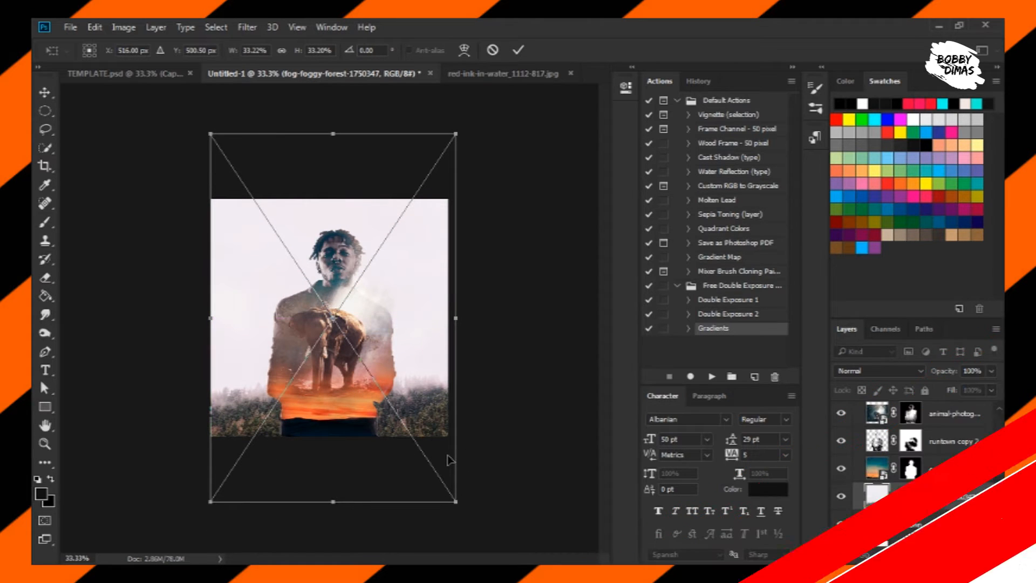
pyautogui.press('Return')
pyautogui.hotkey('ctrl', '+')
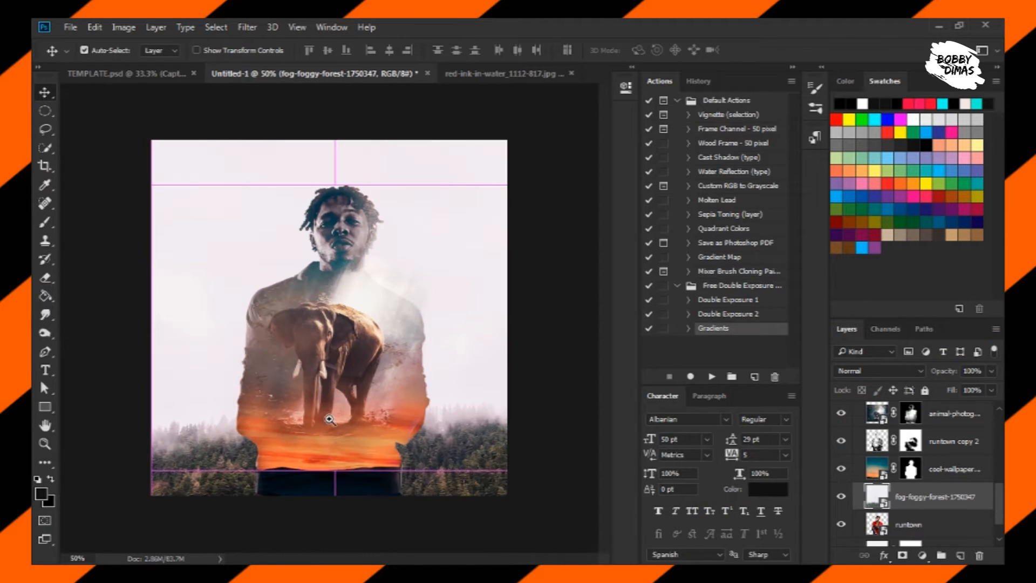
pyautogui.moveTo(921, 496); pyautogui.dragTo(916, 454)
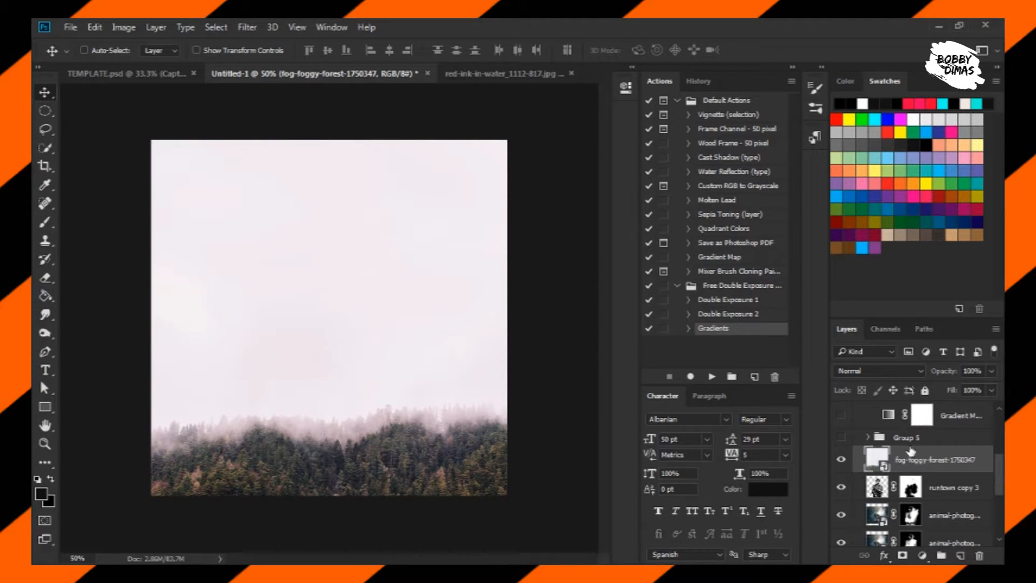
# Mask the forest layer to the portrait silhouette and try subtracting and intersecting that mask with the selection
pyautogui.keyDown('ctrl'); pyautogui.click(885, 496); pyautogui.keyUp('ctrl')
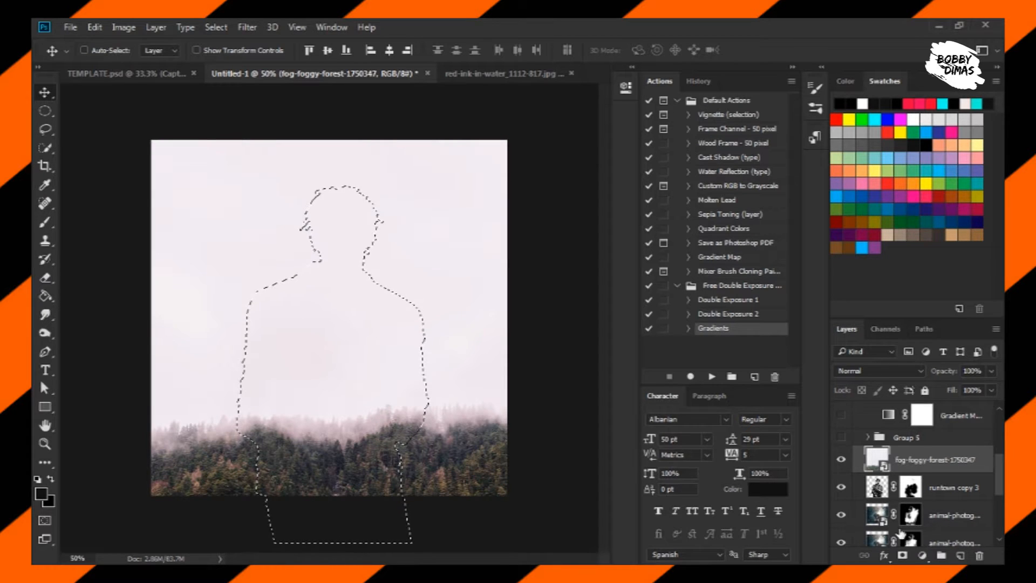
pyautogui.click(915, 555)
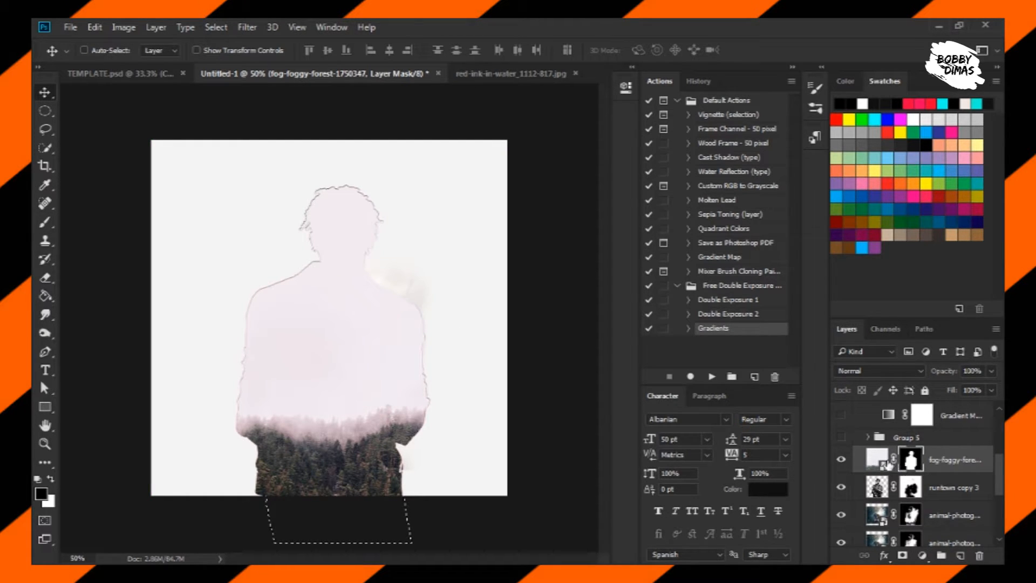
pyautogui.rightClick(887, 465)
pyautogui.click(904, 470)
pyautogui.rightClick(905, 469)
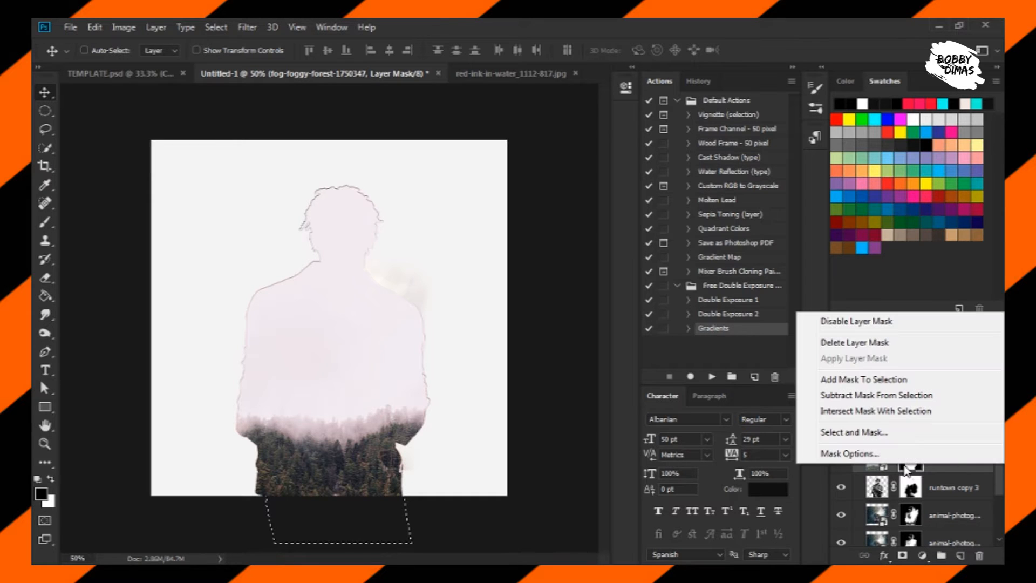
pyautogui.click(866, 395)
pyautogui.rightClick(921, 463)
pyautogui.click(845, 408)
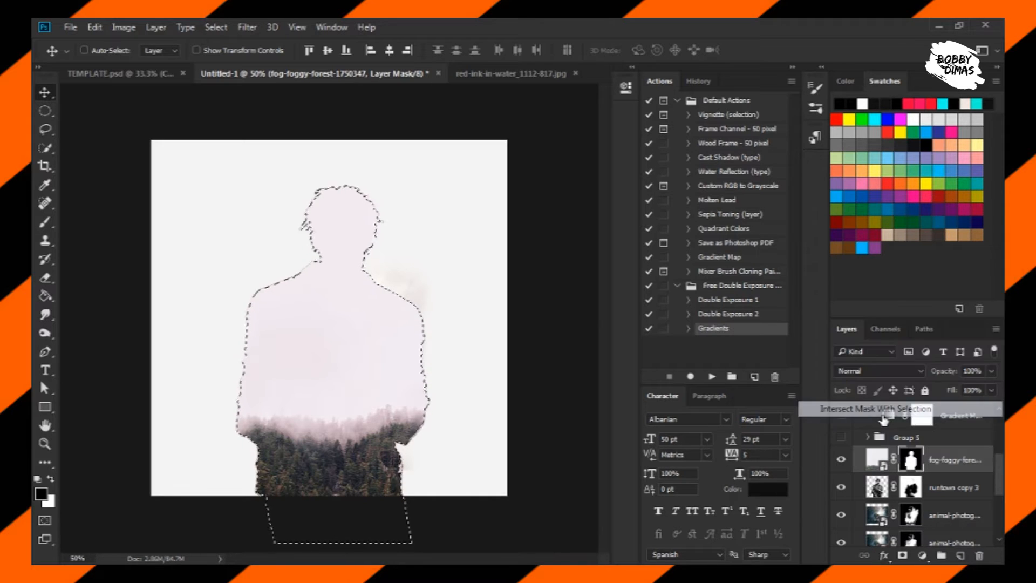
pyautogui.rightClick(916, 464)
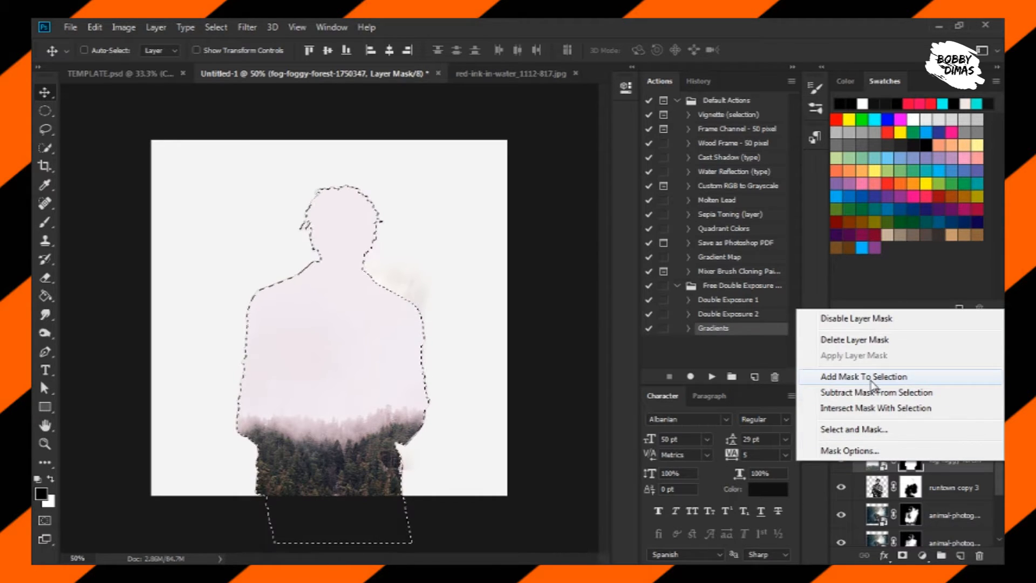
pyautogui.click(891, 393)
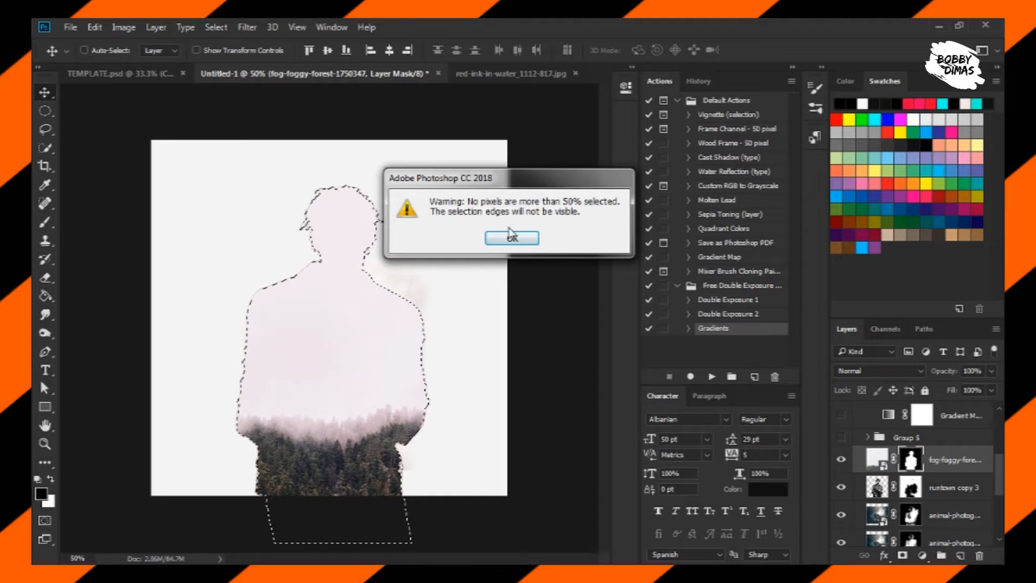
pyautogui.press('Return')
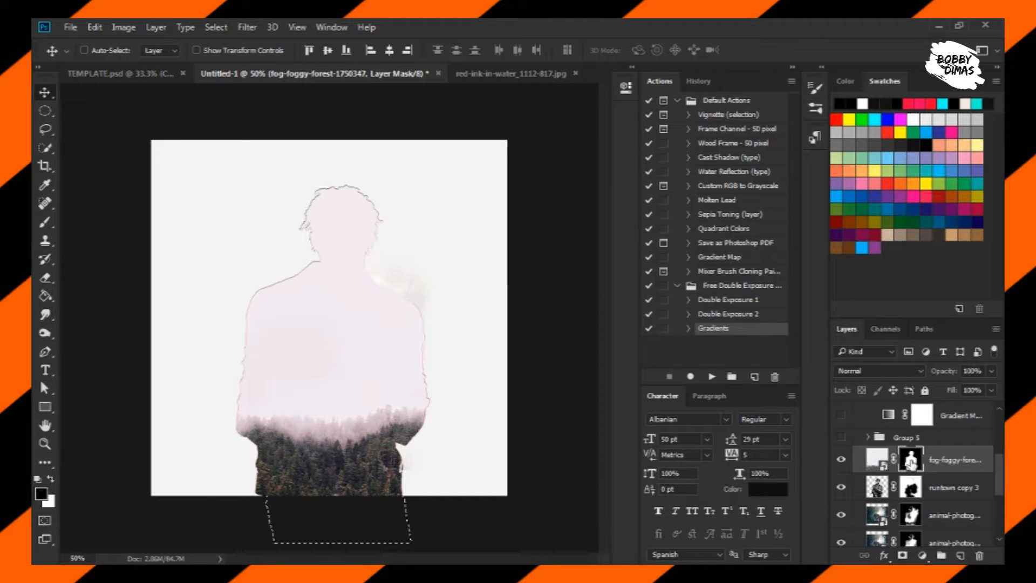
# Disable and delete the silhouette mask on the forest layer
pyautogui.rightClick(911, 460)
pyautogui.click(867, 322)
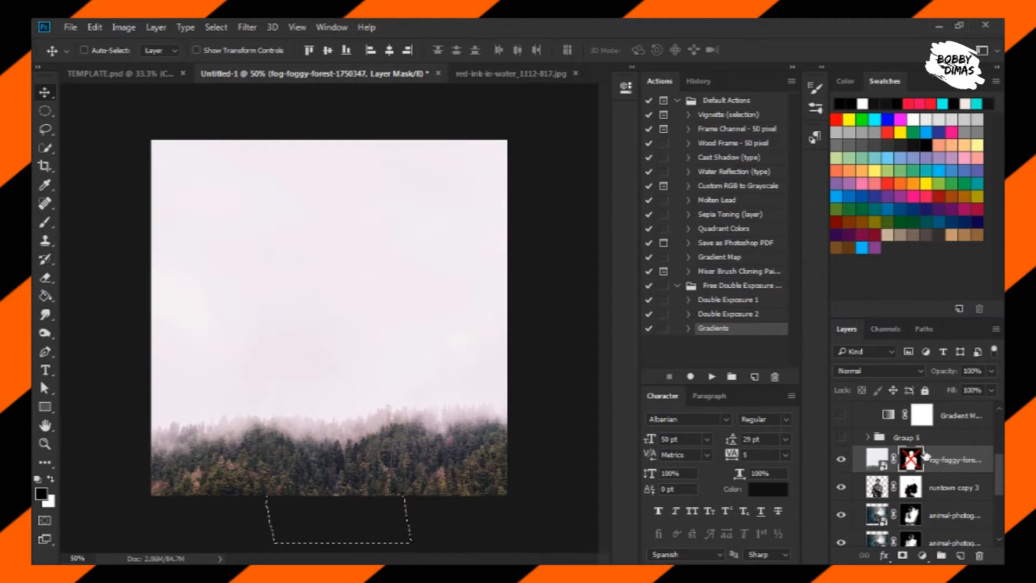
pyautogui.rightClick(918, 459)
pyautogui.click(874, 334)
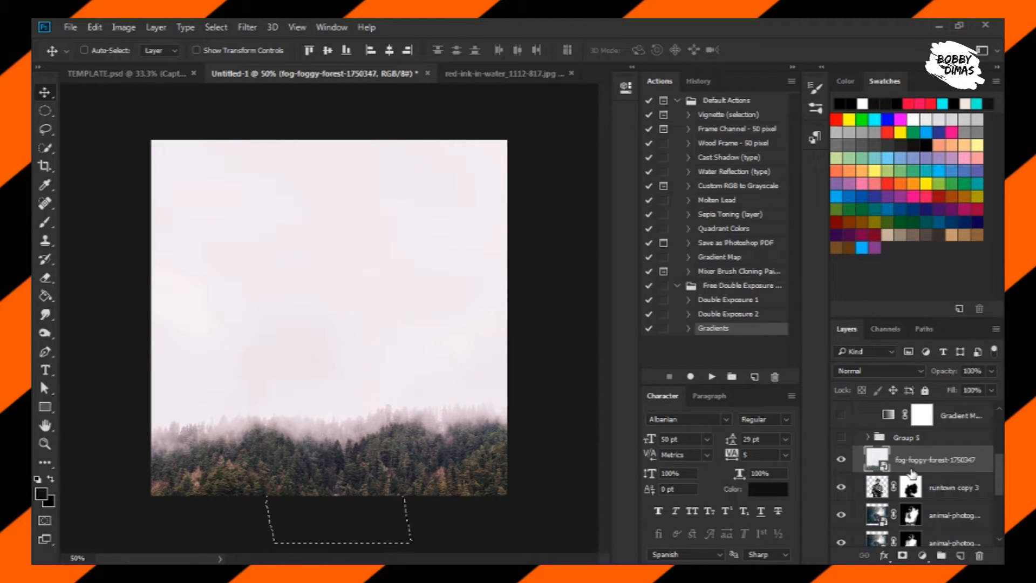
# Add an all-black mask to the forest layer and erase it along the canvas's lower part to reveal trees around the waist
pyautogui.keyDown('alt'); pyautogui.click(902, 555); pyautogui.keyUp('alt')
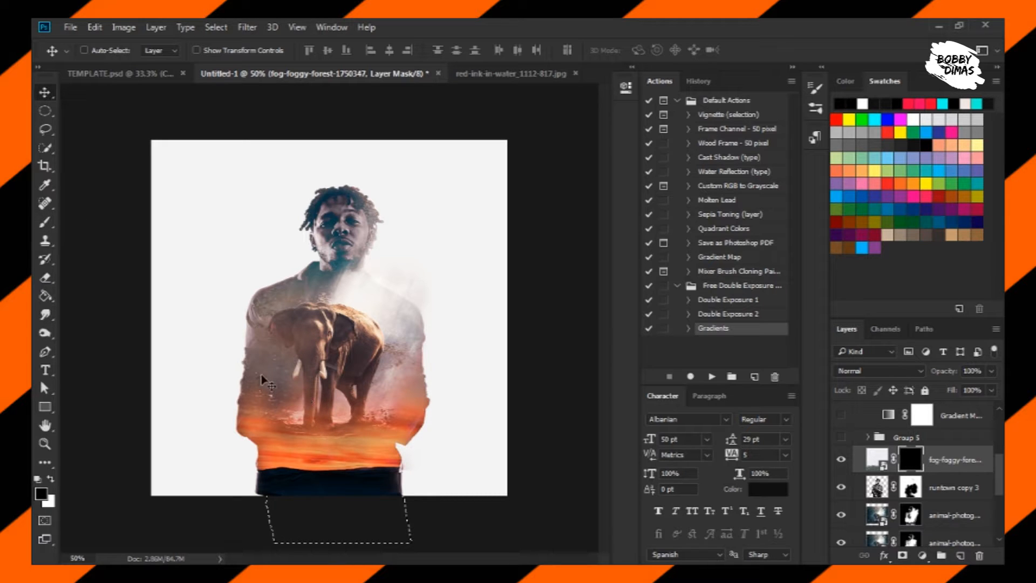
pyautogui.click(842, 462)
pyautogui.click(45, 277)
pyautogui.moveTo(222, 405)
pyautogui.mouseDown()
pyautogui.moveTo(207, 458)
pyautogui.moveTo(247, 463)
pyautogui.moveTo(241, 480)
pyautogui.moveTo(228, 478)
pyautogui.moveTo(228, 463)
pyautogui.moveTo(240, 493)
pyautogui.moveTo(286, 479)
pyautogui.moveTo(437, 478)
pyautogui.mouseUp()
pyautogui.hotkey('ctrl', 'z')
pyautogui.hotkey('ctrl', 'z')
pyautogui.moveTo(477, 472)
pyautogui.mouseDown()
pyautogui.moveTo(259, 478)
pyautogui.moveTo(285, 459)
pyautogui.moveTo(275, 457)
pyautogui.moveTo(500, 478)
pyautogui.moveTo(484, 455)
pyautogui.moveTo(495, 439)
pyautogui.moveTo(497, 478)
pyautogui.moveTo(485, 425)
pyautogui.moveTo(464, 428)
pyautogui.moveTo(454, 448)
pyautogui.moveTo(444, 425)
pyautogui.moveTo(416, 439)
pyautogui.moveTo(411, 431)
pyautogui.moveTo(408, 445)
pyautogui.moveTo(409, 429)
pyautogui.moveTo(454, 424)
pyautogui.mouseUp()
pyautogui.hotkey('ctrl', 'z')
pyautogui.moveTo(431, 458)
pyautogui.mouseDown()
pyautogui.moveTo(430, 493)
pyautogui.moveTo(430, 452)
pyautogui.moveTo(414, 465)
pyautogui.moveTo(414, 481)
pyautogui.moveTo(442, 427)
pyautogui.moveTo(441, 451)
pyautogui.moveTo(445, 432)
pyautogui.moveTo(453, 444)
pyautogui.moveTo(449, 507)
pyautogui.moveTo(472, 463)
pyautogui.moveTo(481, 497)
pyautogui.moveTo(505, 521)
pyautogui.moveTo(402, 456)
pyautogui.moveTo(334, 497)
pyautogui.moveTo(312, 473)
pyautogui.moveTo(167, 469)
pyautogui.moveTo(161, 448)
pyautogui.moveTo(159, 491)
pyautogui.moveTo(186, 421)
pyautogui.moveTo(212, 447)
pyautogui.moveTo(218, 425)
pyautogui.moveTo(243, 485)
pyautogui.moveTo(240, 451)
pyautogui.mouseUp()
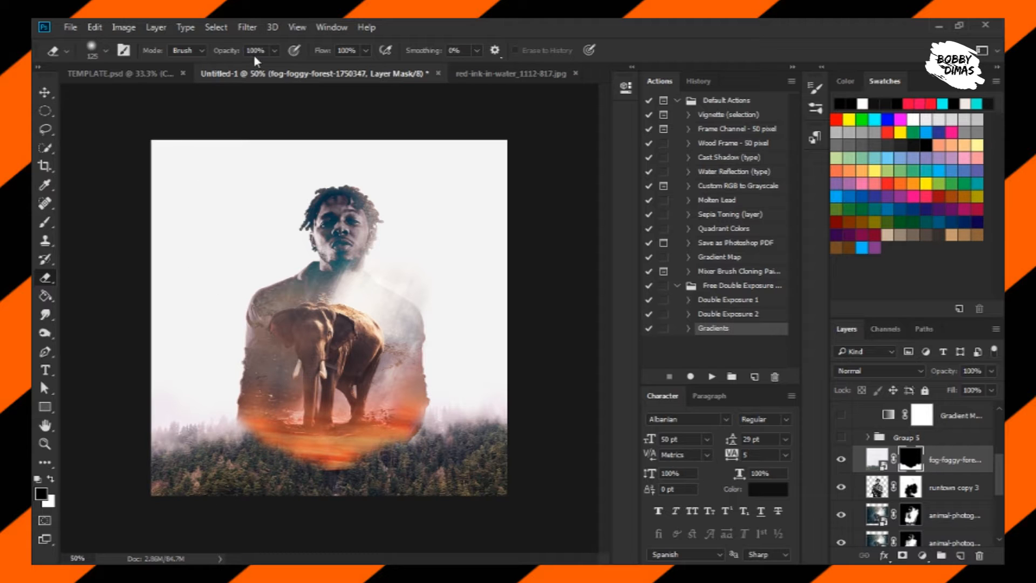
# Erase the forest mask along the waist at 30% opacity to blend in fog, and show the gradient map directly above Group 5
pyautogui.moveTo(318, 433)
pyautogui.mouseDown()
pyautogui.moveTo(269, 446)
pyautogui.moveTo(273, 464)
pyautogui.moveTo(286, 471)
pyautogui.moveTo(298, 459)
pyautogui.moveTo(324, 485)
pyautogui.moveTo(335, 461)
pyautogui.moveTo(364, 454)
pyautogui.moveTo(374, 467)
pyautogui.moveTo(426, 420)
pyautogui.moveTo(417, 456)
pyautogui.moveTo(390, 470)
pyautogui.moveTo(387, 461)
pyautogui.moveTo(345, 478)
pyautogui.moveTo(346, 436)
pyautogui.moveTo(296, 484)
pyautogui.moveTo(275, 436)
pyautogui.moveTo(276, 449)
pyautogui.moveTo(251, 439)
pyautogui.moveTo(309, 467)
pyautogui.moveTo(352, 467)
pyautogui.moveTo(366, 484)
pyautogui.moveTo(510, 448)
pyautogui.mouseUp()
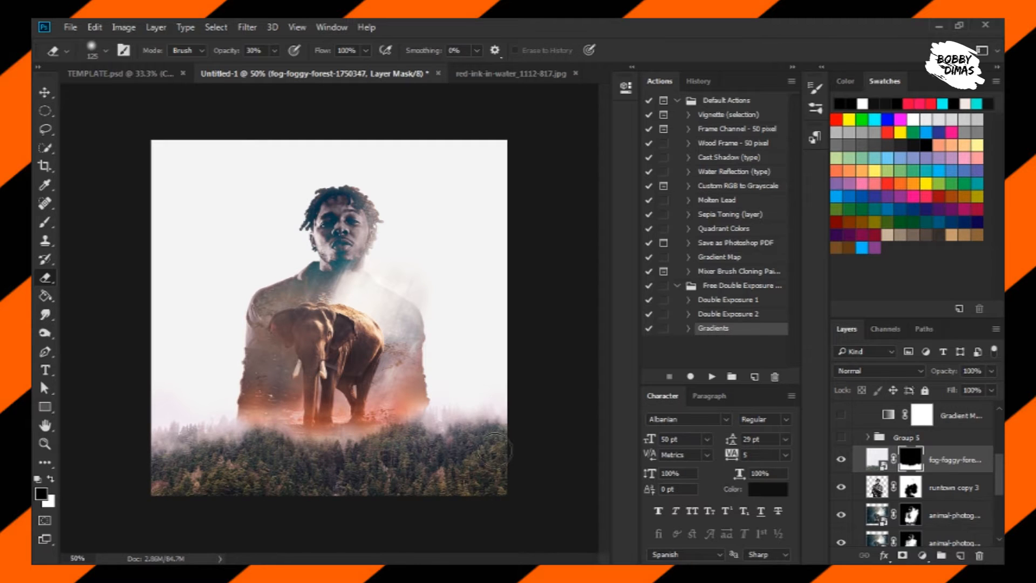
pyautogui.click(46, 94)
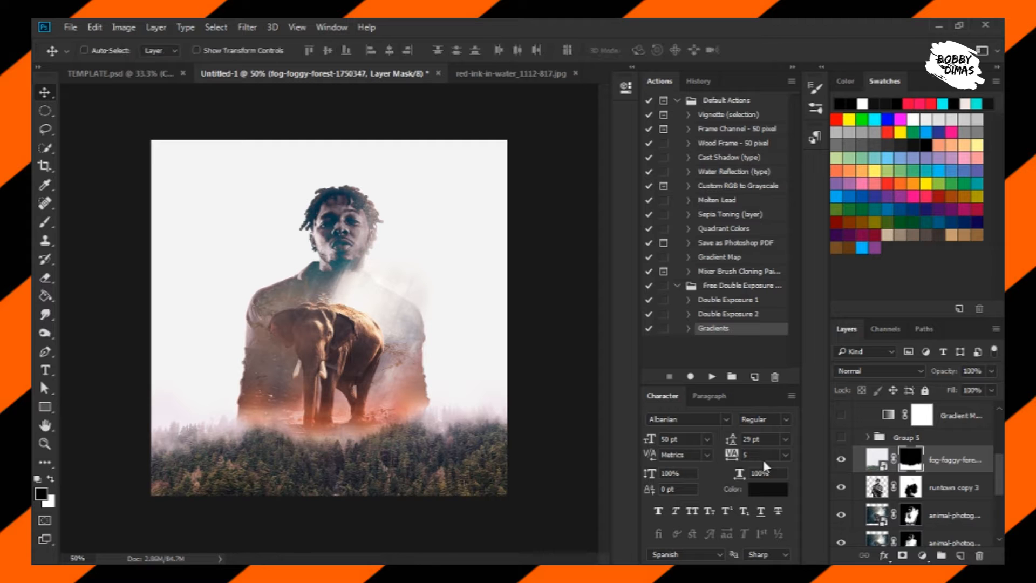
pyautogui.scroll(2, 896, 445)
pyautogui.click(840, 479)
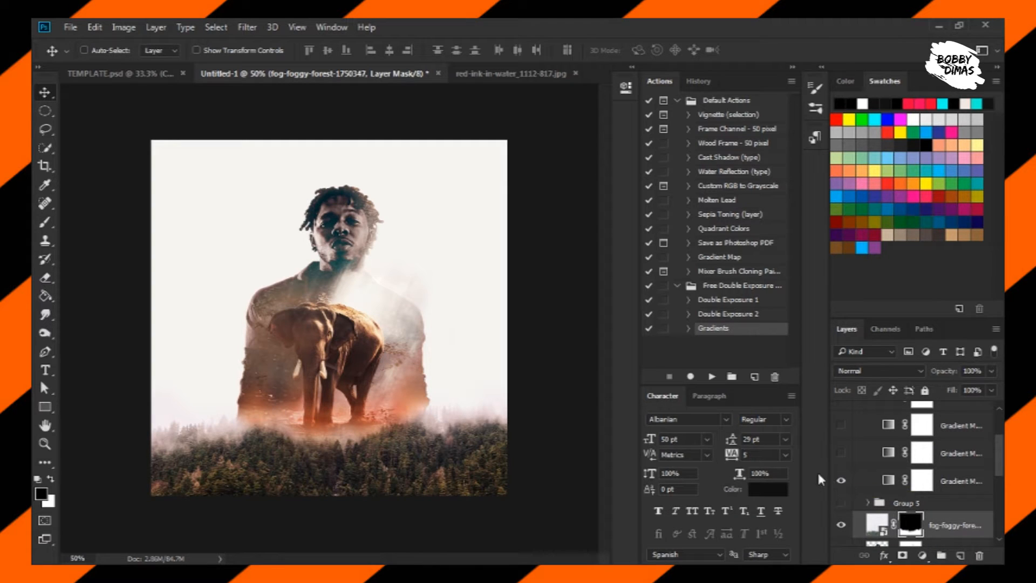
pyautogui.scroll(-1, 893, 509)
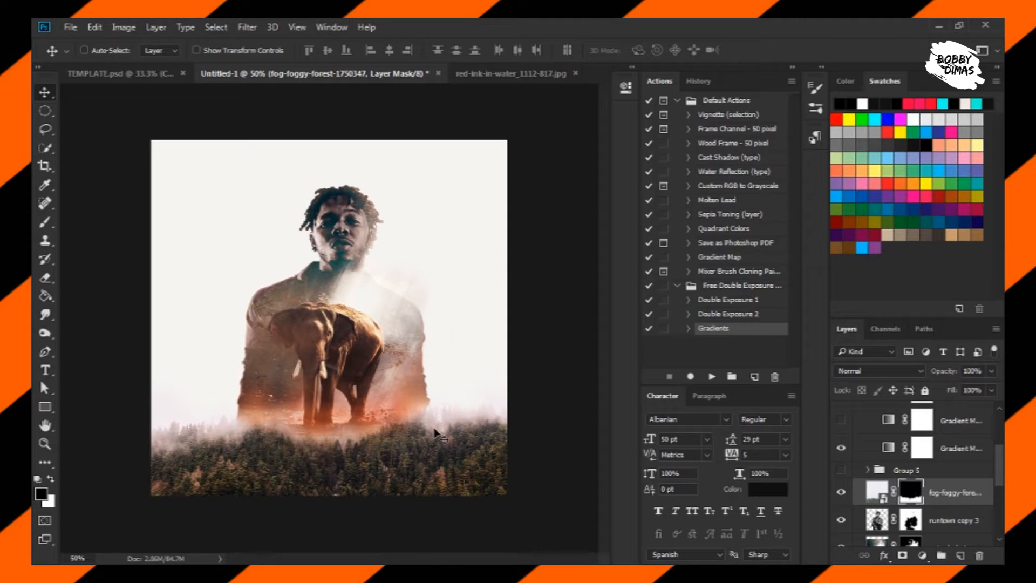
# Erase the forest mask over the elephant and torso at 30% opacity to lay a light haze over them
pyautogui.click(45, 277)
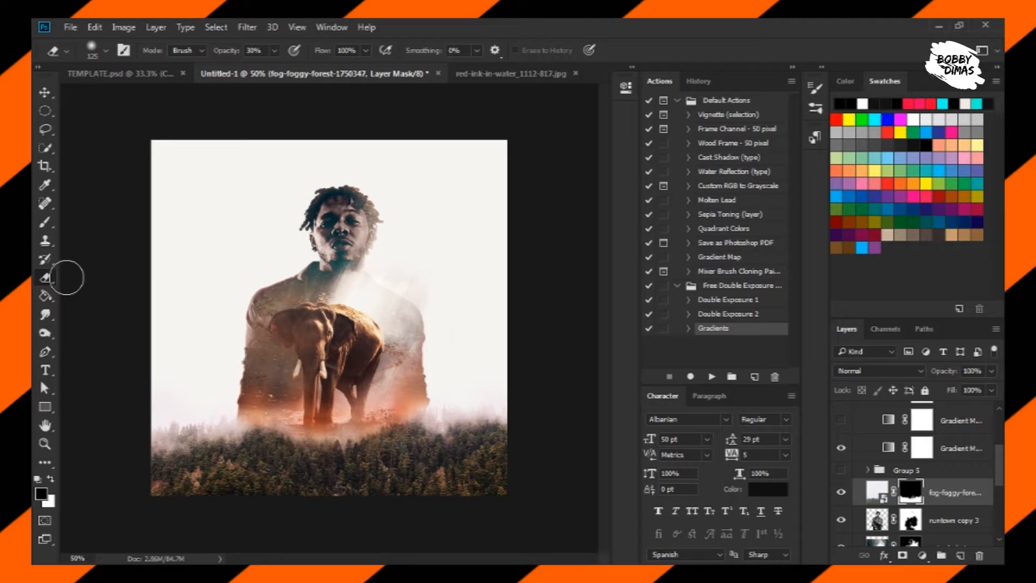
pyautogui.moveTo(389, 386)
pyautogui.mouseDown()
pyautogui.moveTo(363, 364)
pyautogui.moveTo(378, 348)
pyautogui.moveTo(358, 325)
pyautogui.moveTo(359, 336)
pyautogui.moveTo(302, 311)
pyautogui.moveTo(310, 296)
pyautogui.moveTo(381, 294)
pyautogui.moveTo(416, 321)
pyautogui.moveTo(349, 299)
pyautogui.moveTo(301, 300)
pyautogui.moveTo(282, 321)
pyautogui.moveTo(277, 356)
pyautogui.moveTo(310, 402)
pyautogui.moveTo(306, 413)
pyautogui.moveTo(318, 360)
pyautogui.moveTo(401, 397)
pyautogui.mouseUp()
pyautogui.moveTo(330, 416)
pyautogui.mouseDown()
pyautogui.moveTo(289, 403)
pyautogui.moveTo(261, 365)
pyautogui.moveTo(267, 306)
pyautogui.mouseUp()
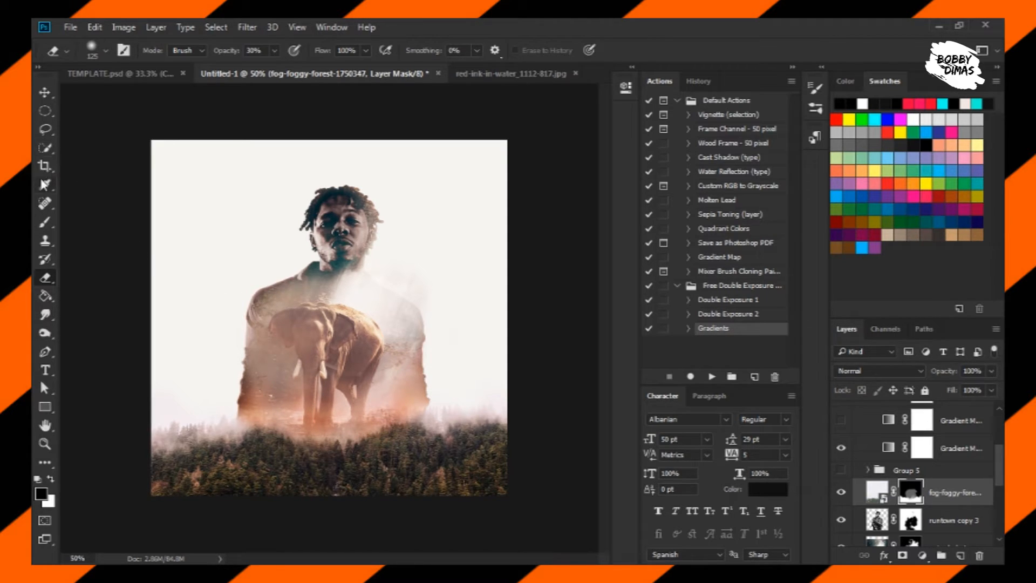
pyautogui.click(46, 225)
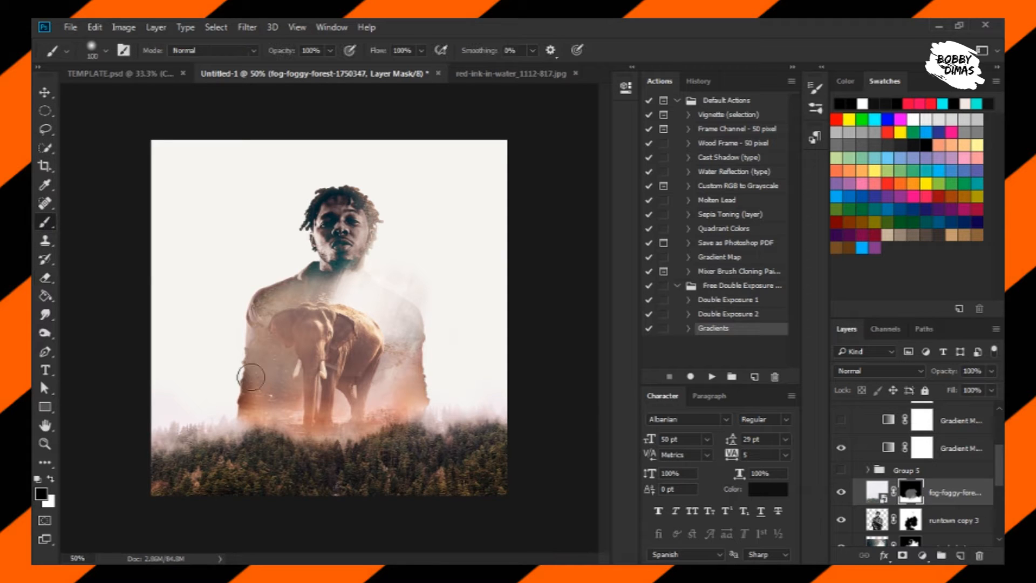
pyautogui.moveTo(279, 421); pyautogui.dragTo(279, 424)
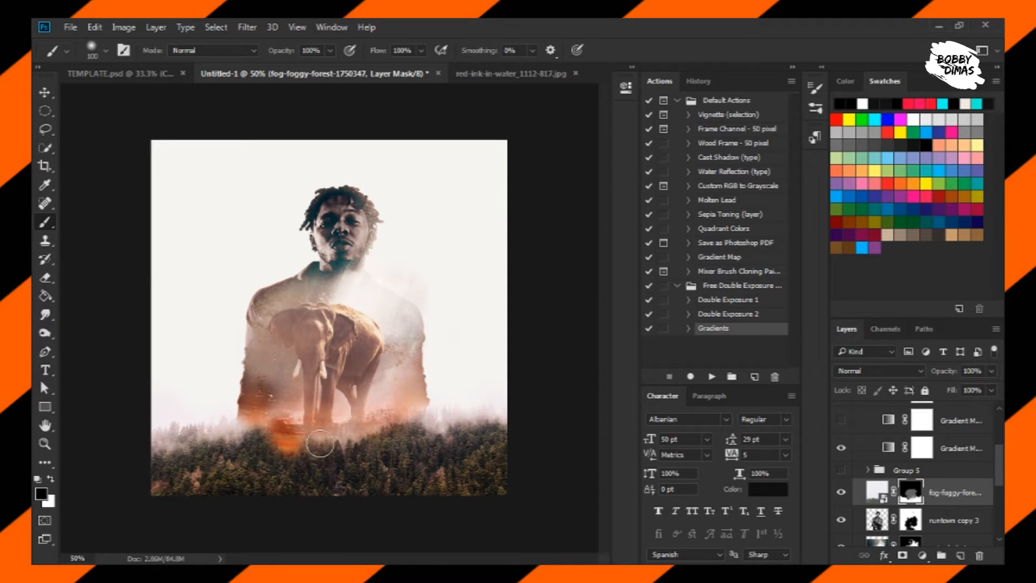
pyautogui.hotkey('ctrl', 'z')
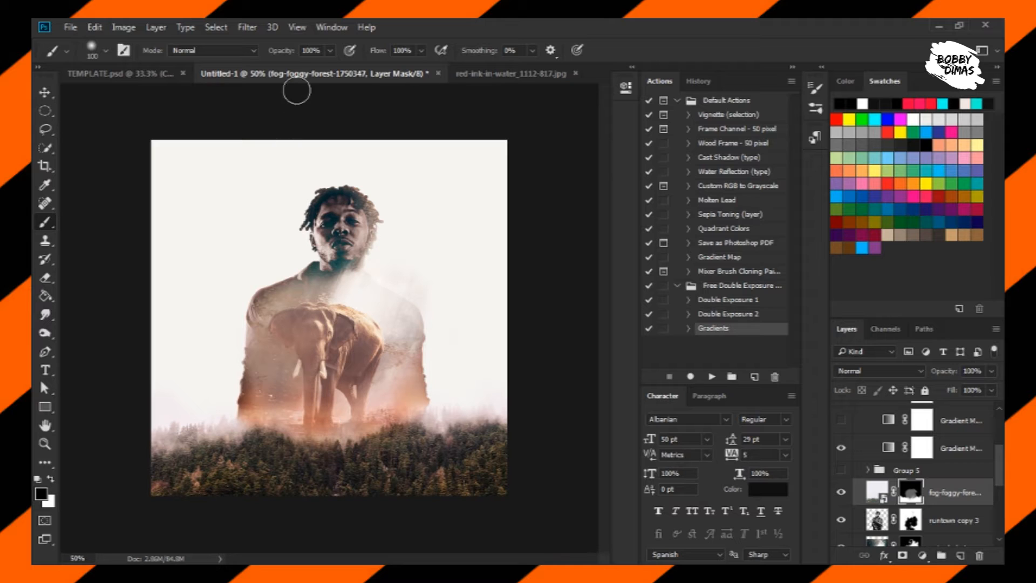
# Paint black on the forest mask at 40% brush opacity to bring back the orange ground around the waist
pyautogui.moveTo(319, 400)
pyautogui.mouseDown()
pyautogui.moveTo(303, 431)
pyautogui.moveTo(272, 414)
pyautogui.moveTo(344, 432)
pyautogui.mouseUp()
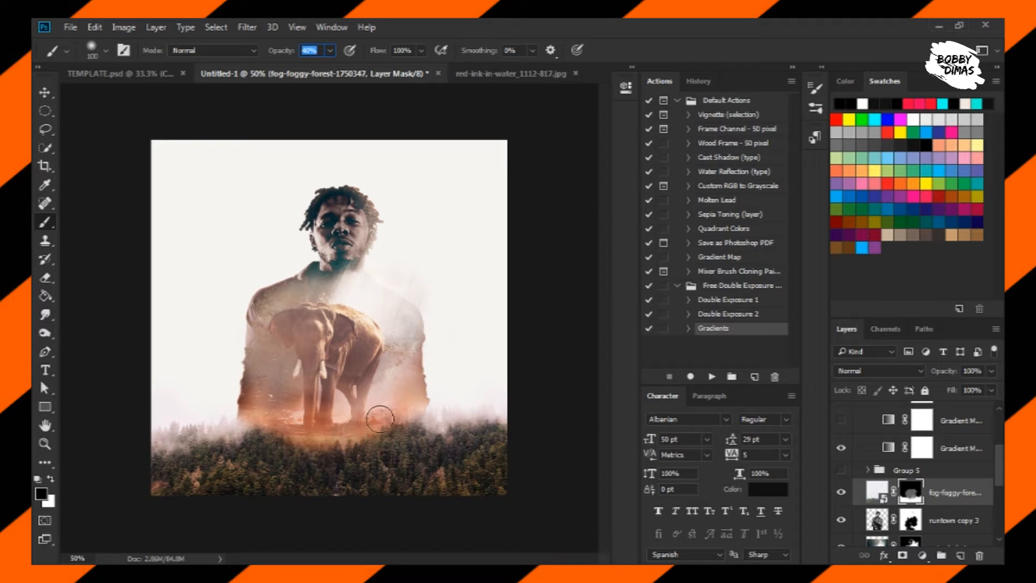
pyautogui.moveTo(406, 409)
pyautogui.mouseDown()
pyautogui.moveTo(414, 394)
pyautogui.moveTo(381, 342)
pyautogui.mouseUp()
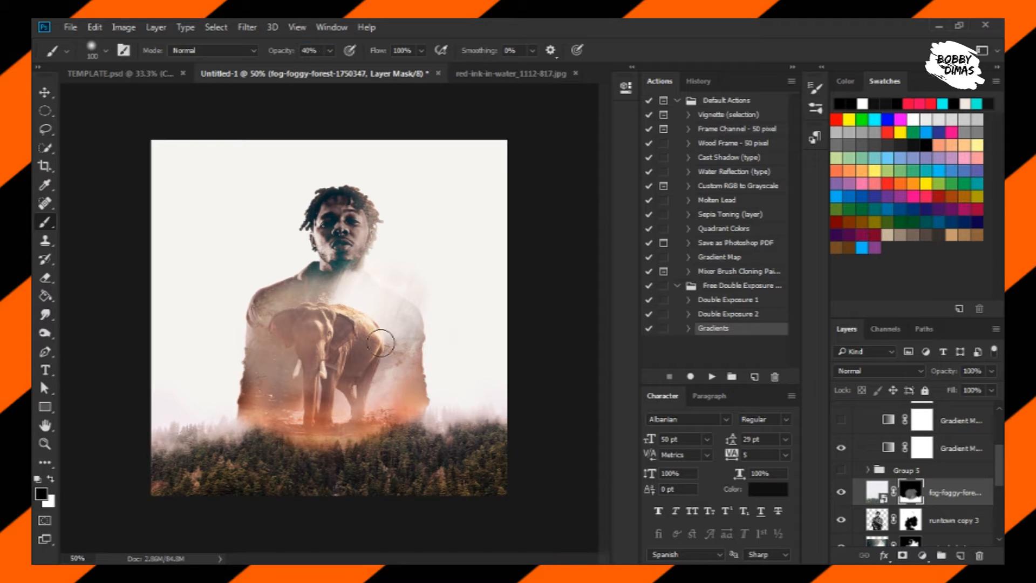
pyautogui.click(257, 418)
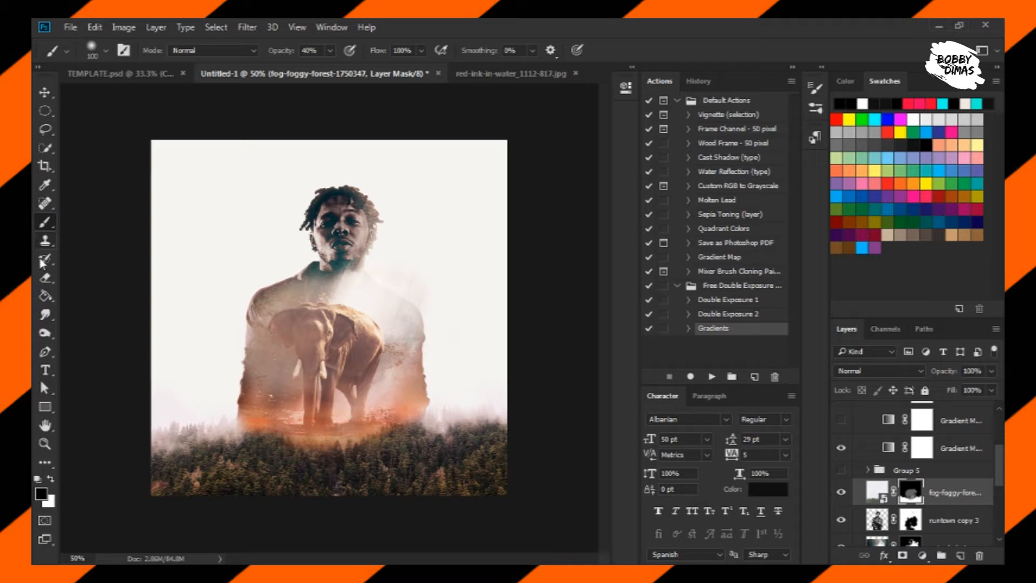
# Erase more of the forest mask at 30% opacity over the elephant, its legs and the torso to thicken the fog
pyautogui.click(46, 278)
pyautogui.moveTo(298, 399)
pyautogui.mouseDown()
pyautogui.moveTo(290, 381)
pyautogui.moveTo(263, 402)
pyautogui.moveTo(274, 310)
pyautogui.moveTo(255, 395)
pyautogui.moveTo(285, 300)
pyautogui.moveTo(326, 321)
pyautogui.moveTo(343, 314)
pyautogui.moveTo(352, 369)
pyautogui.moveTo(336, 357)
pyautogui.moveTo(304, 399)
pyautogui.moveTo(366, 399)
pyautogui.moveTo(344, 408)
pyautogui.moveTo(386, 387)
pyautogui.moveTo(391, 367)
pyautogui.moveTo(409, 399)
pyautogui.moveTo(400, 344)
pyautogui.moveTo(316, 331)
pyautogui.moveTo(352, 312)
pyautogui.moveTo(386, 331)
pyautogui.moveTo(314, 315)
pyautogui.moveTo(287, 321)
pyautogui.moveTo(311, 346)
pyautogui.moveTo(379, 320)
pyautogui.moveTo(379, 308)
pyautogui.moveTo(396, 341)
pyautogui.mouseUp()
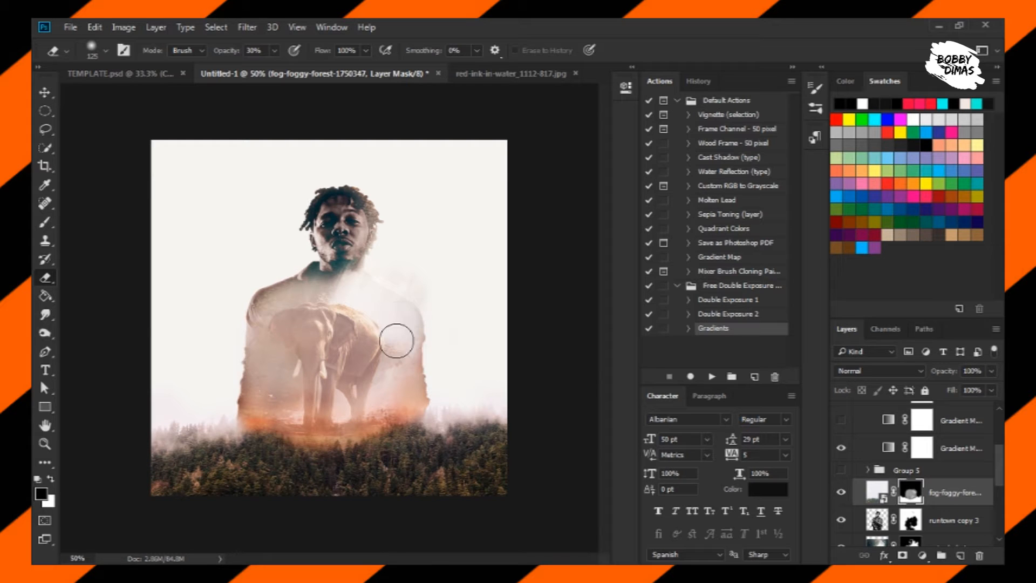
pyautogui.hotkey('ctrl', '-')
pyautogui.hotkey('ctrl', '-')
pyautogui.hotkey('ctrl', '+')
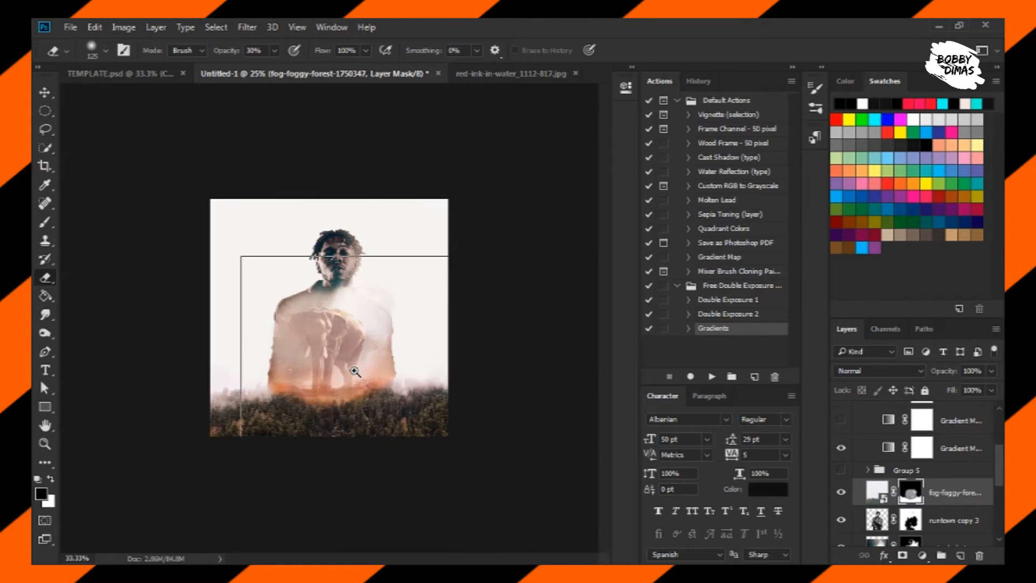
pyautogui.hotkey('ctrl', '+')
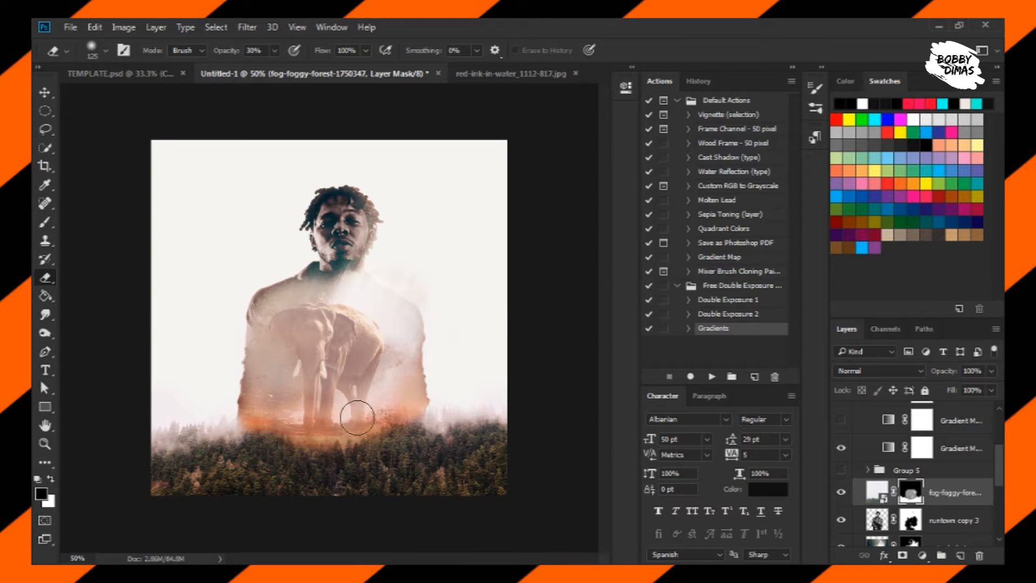
pyautogui.moveTo(353, 420)
pyautogui.mouseDown()
pyautogui.moveTo(320, 409)
pyautogui.moveTo(302, 421)
pyautogui.moveTo(327, 420)
pyautogui.moveTo(323, 355)
pyautogui.moveTo(305, 413)
pyautogui.moveTo(302, 402)
pyautogui.moveTo(266, 407)
pyautogui.moveTo(300, 361)
pyautogui.moveTo(298, 403)
pyautogui.moveTo(389, 424)
pyautogui.mouseUp()
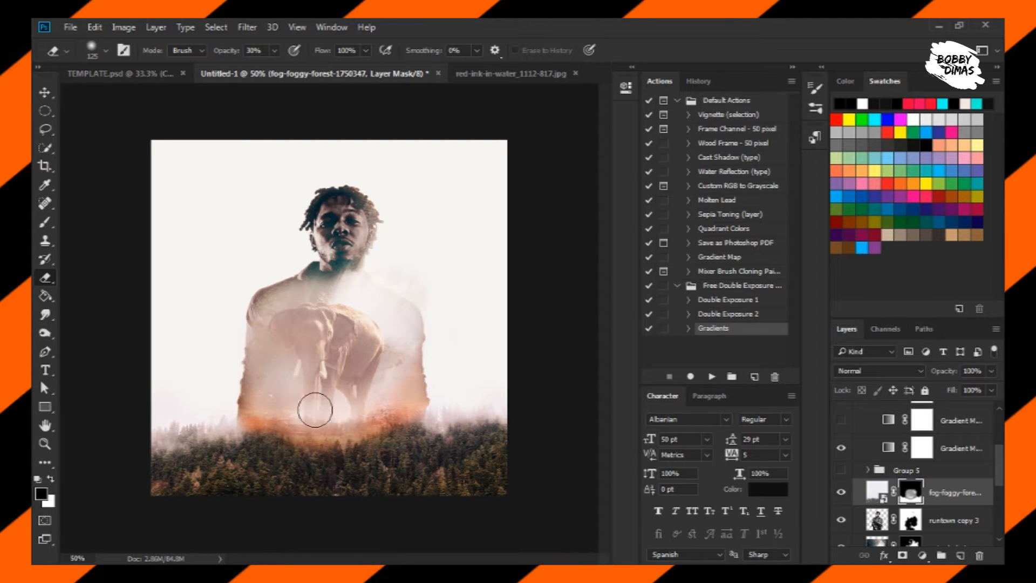
pyautogui.moveTo(357, 407)
pyautogui.mouseDown()
pyautogui.moveTo(354, 421)
pyautogui.moveTo(351, 412)
pyautogui.mouseUp()
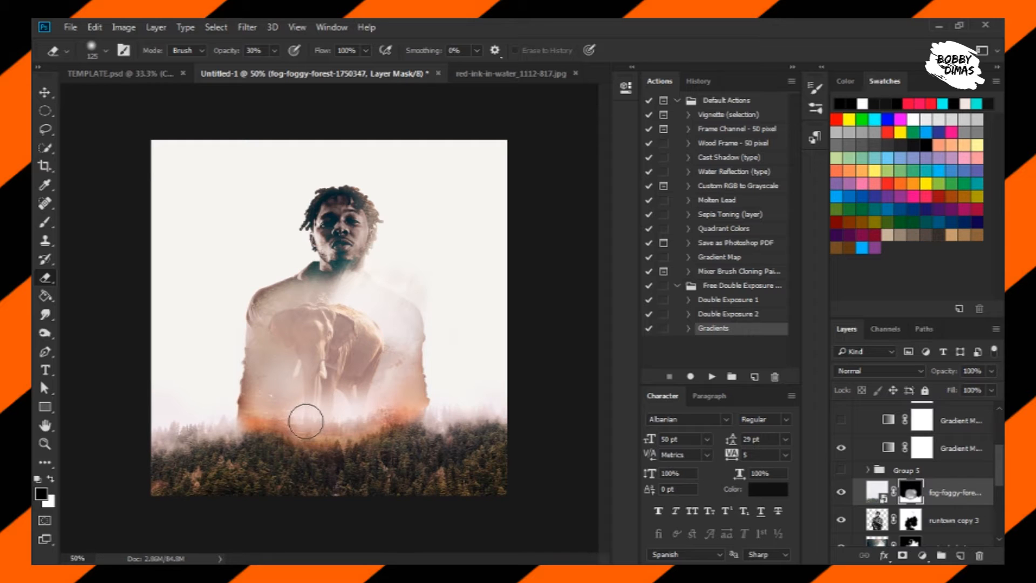
pyautogui.moveTo(351, 375)
pyautogui.mouseDown()
pyautogui.moveTo(417, 325)
pyautogui.moveTo(408, 335)
pyautogui.moveTo(417, 314)
pyautogui.moveTo(410, 287)
pyautogui.moveTo(394, 313)
pyautogui.moveTo(397, 291)
pyautogui.moveTo(379, 300)
pyautogui.moveTo(389, 277)
pyautogui.moveTo(348, 320)
pyautogui.moveTo(374, 264)
pyautogui.moveTo(349, 304)
pyautogui.moveTo(397, 266)
pyautogui.moveTo(367, 296)
pyautogui.moveTo(384, 249)
pyautogui.moveTo(346, 309)
pyautogui.moveTo(423, 264)
pyautogui.moveTo(369, 373)
pyautogui.moveTo(415, 312)
pyautogui.moveTo(349, 405)
pyautogui.moveTo(382, 365)
pyautogui.moveTo(317, 430)
pyautogui.moveTo(304, 427)
pyautogui.moveTo(348, 397)
pyautogui.moveTo(320, 423)
pyautogui.moveTo(376, 331)
pyautogui.moveTo(328, 395)
pyautogui.moveTo(360, 356)
pyautogui.moveTo(353, 336)
pyautogui.moveTo(277, 405)
pyautogui.moveTo(322, 316)
pyautogui.moveTo(277, 343)
pyautogui.moveTo(357, 311)
pyautogui.moveTo(366, 365)
pyautogui.moveTo(296, 309)
pyautogui.moveTo(265, 313)
pyautogui.moveTo(263, 299)
pyautogui.moveTo(251, 320)
pyautogui.moveTo(262, 373)
pyautogui.mouseUp()
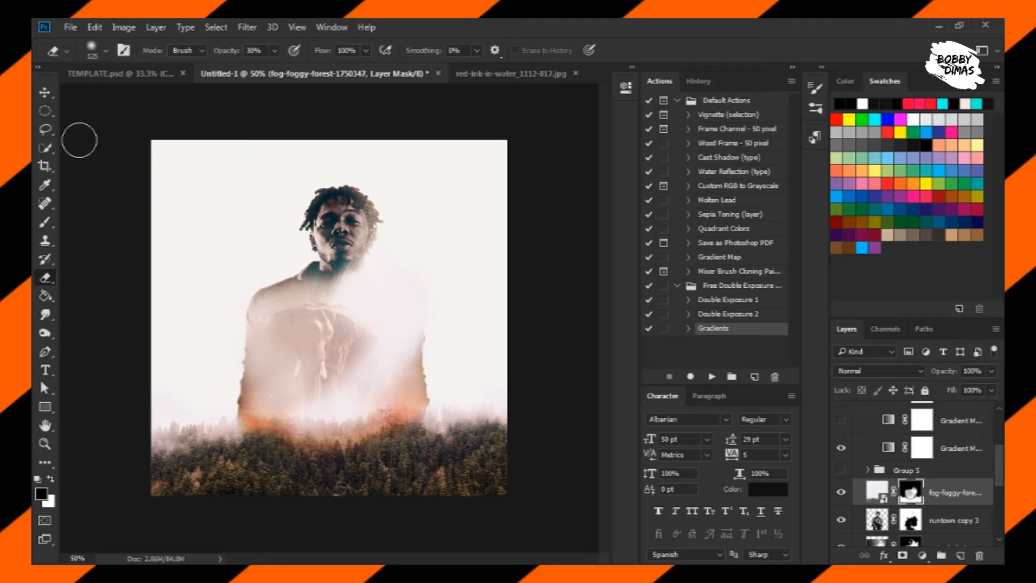
pyautogui.click(46, 93)
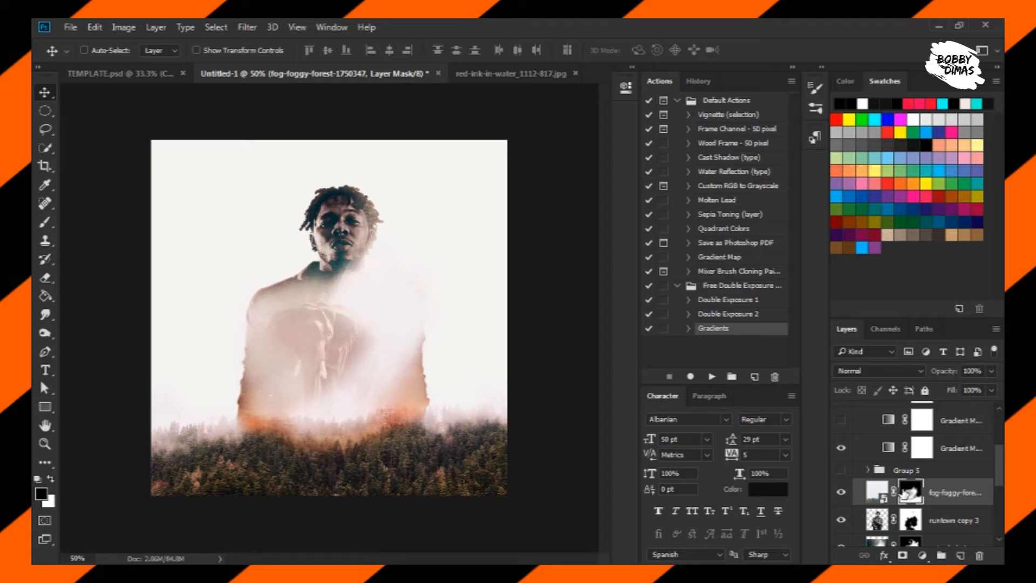
pyautogui.click(45, 221)
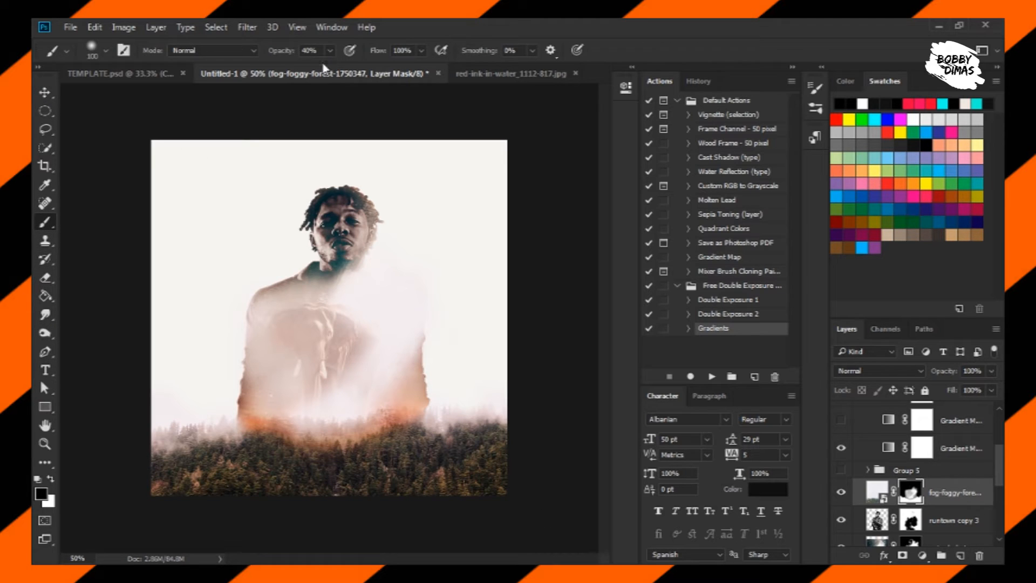
pyautogui.write('20')
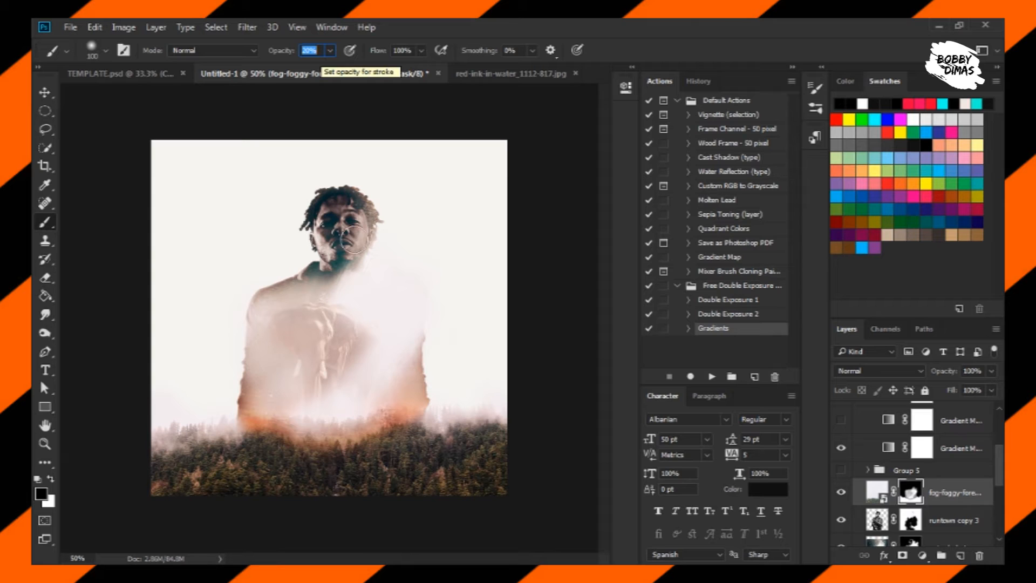
pyautogui.moveTo(368, 382); pyautogui.dragTo(319, 397)
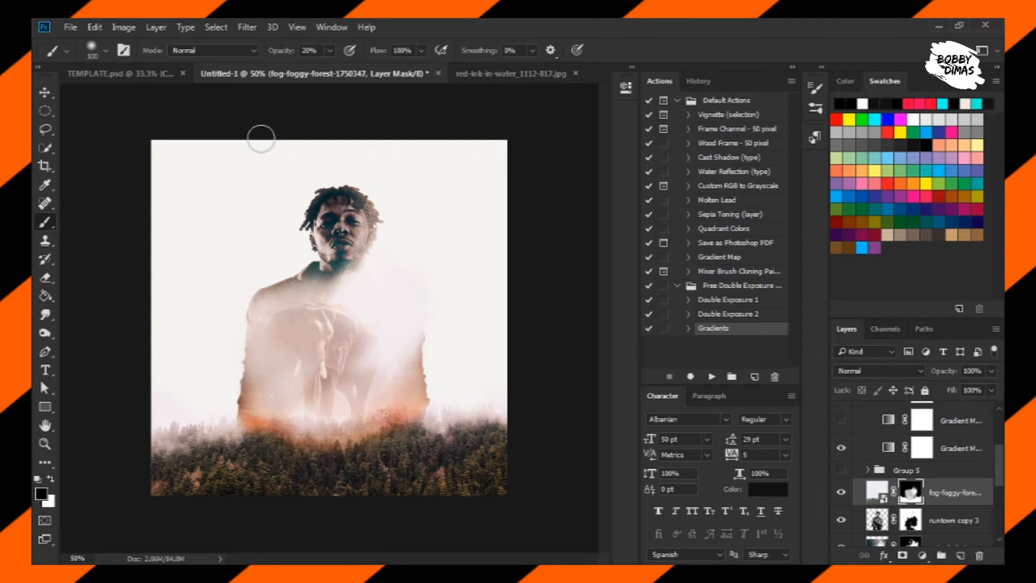
pyautogui.hotkey('ctrl', 'z')
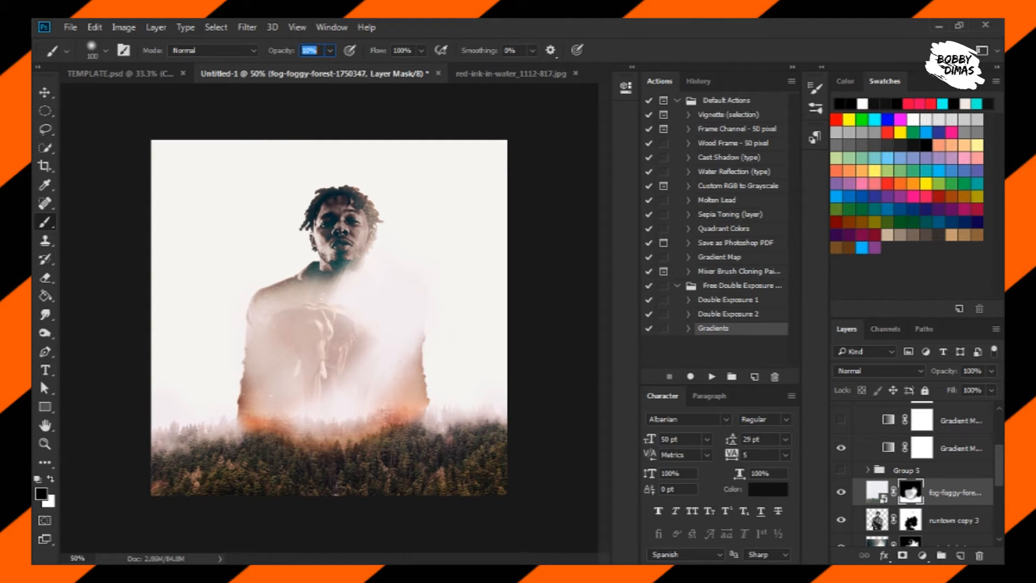
# Paint black on the forest mask at 10% brush opacity to softly recover the elephant and the torso beside it
pyautogui.moveTo(319, 324)
pyautogui.mouseDown()
pyautogui.moveTo(313, 350)
pyautogui.moveTo(277, 361)
pyautogui.moveTo(269, 322)
pyautogui.moveTo(297, 351)
pyautogui.moveTo(309, 395)
pyautogui.moveTo(300, 419)
pyautogui.moveTo(327, 353)
pyautogui.moveTo(323, 374)
pyautogui.moveTo(349, 338)
pyautogui.moveTo(327, 312)
pyautogui.mouseUp()
pyautogui.moveTo(342, 387); pyautogui.dragTo(313, 425)
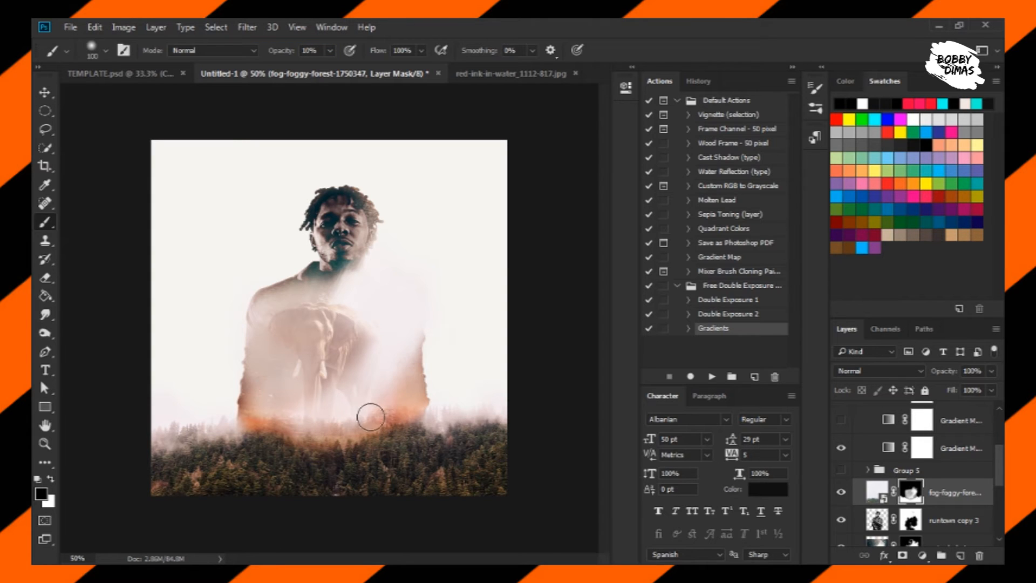
pyautogui.moveTo(410, 344); pyautogui.dragTo(372, 403)
pyautogui.moveTo(409, 333)
pyautogui.mouseDown()
pyautogui.moveTo(334, 402)
pyautogui.moveTo(323, 427)
pyautogui.mouseUp()
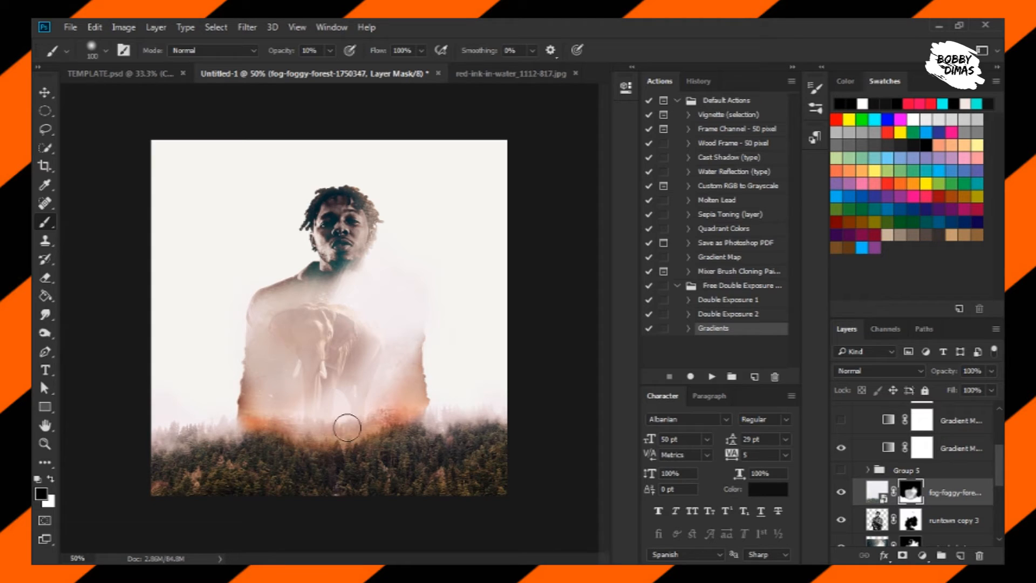
# Compare the gradient maps in Group 4 by switching their visibility on and off
pyautogui.click(46, 92)
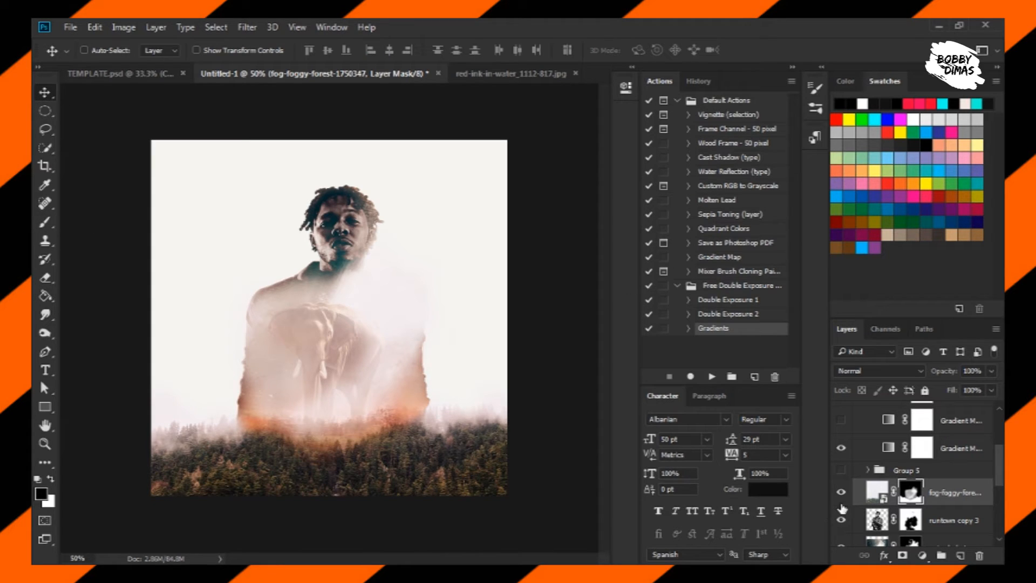
pyautogui.scroll(1, 873, 456)
pyautogui.click(842, 453)
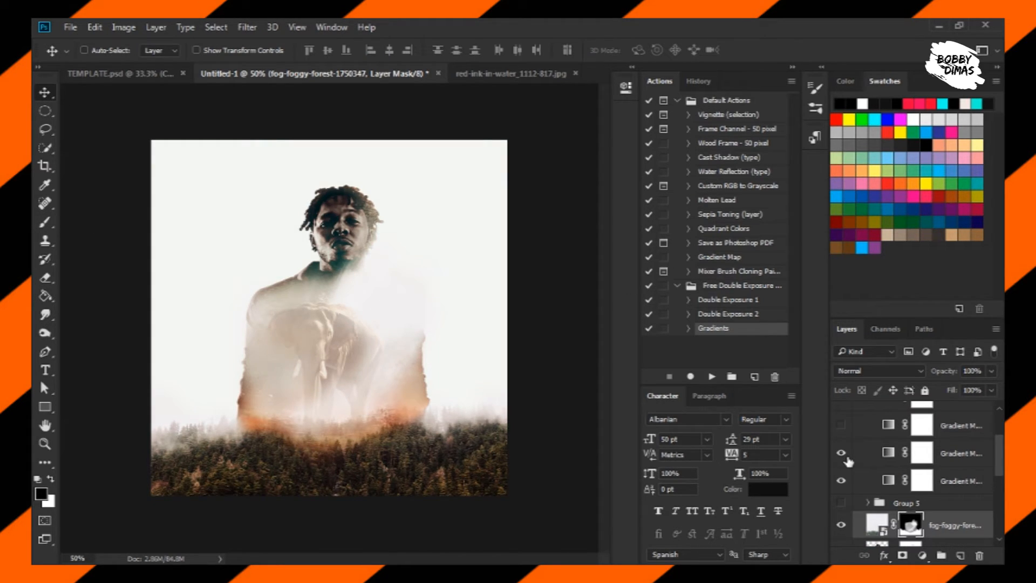
pyautogui.click(842, 455)
pyautogui.scroll(1, 847, 459)
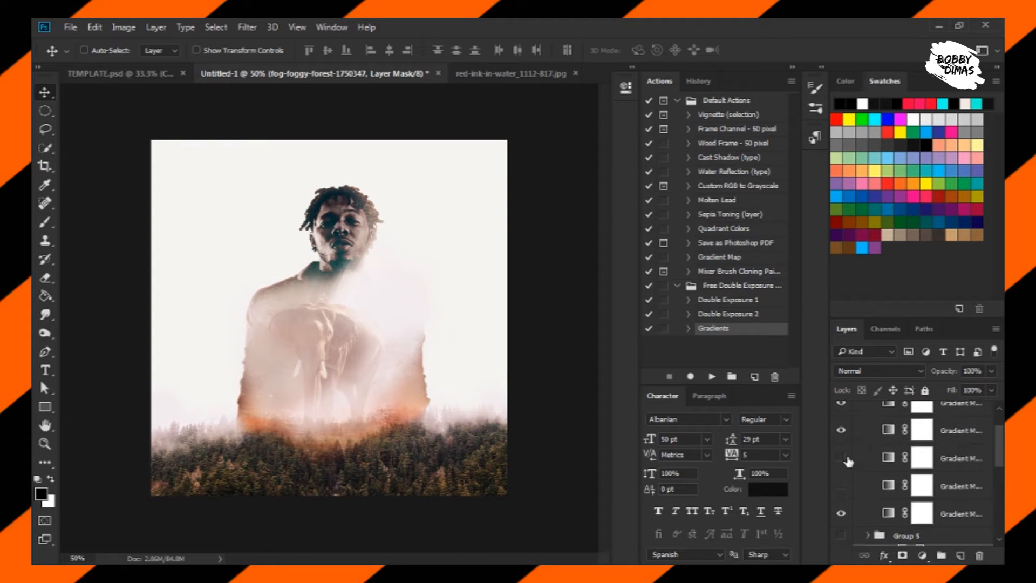
pyautogui.click(842, 431)
pyautogui.click(842, 430)
pyautogui.scroll(2, 842, 458)
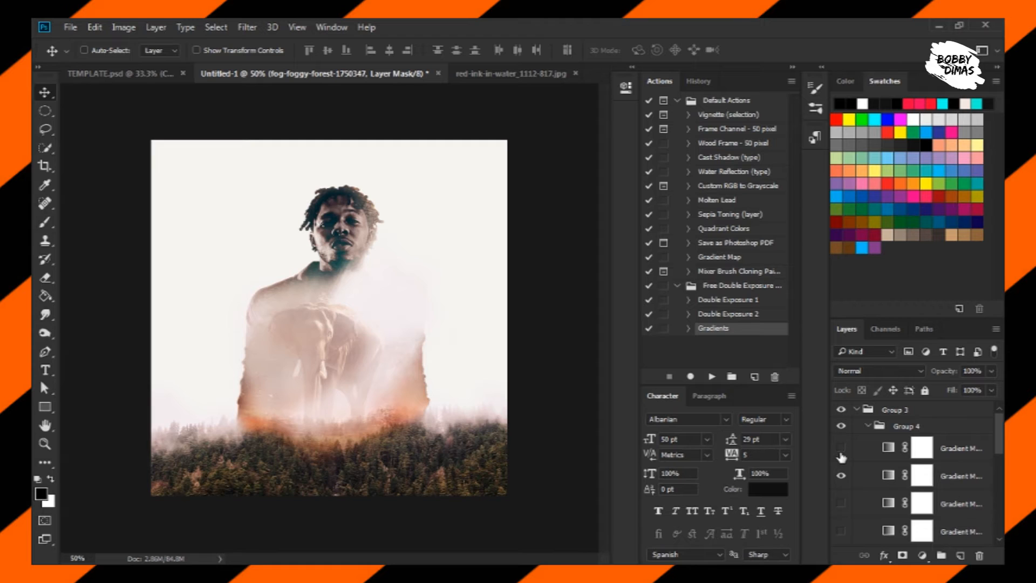
pyautogui.click(840, 449)
pyautogui.scroll(-4, 834, 475)
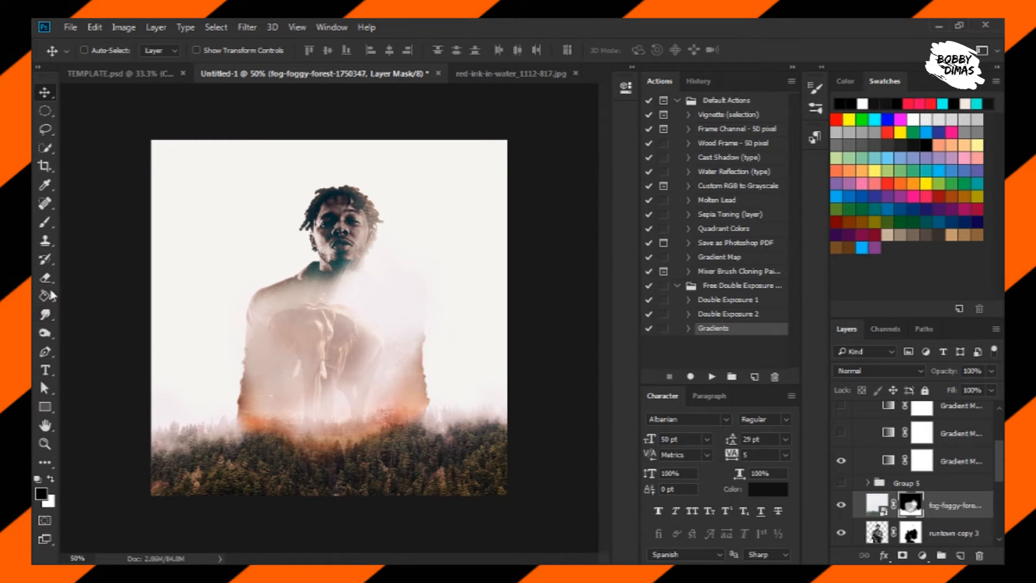
# Paint black on the forest mask at 10% brush opacity across the waist, both sides of the torso and the elephant to thin the fog
pyautogui.click(47, 223)
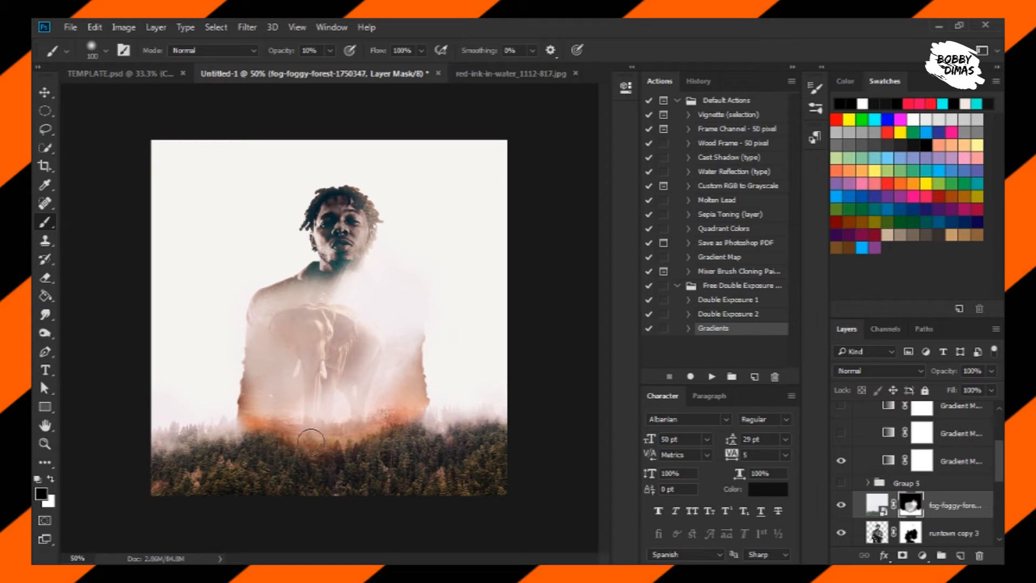
pyautogui.moveTo(269, 416)
pyautogui.mouseDown()
pyautogui.moveTo(272, 415)
pyautogui.moveTo(274, 310)
pyautogui.moveTo(265, 329)
pyautogui.moveTo(259, 314)
pyautogui.moveTo(264, 351)
pyautogui.moveTo(309, 317)
pyautogui.moveTo(313, 293)
pyautogui.moveTo(290, 392)
pyautogui.moveTo(295, 319)
pyautogui.moveTo(290, 331)
pyautogui.moveTo(279, 311)
pyautogui.moveTo(262, 400)
pyautogui.mouseUp()
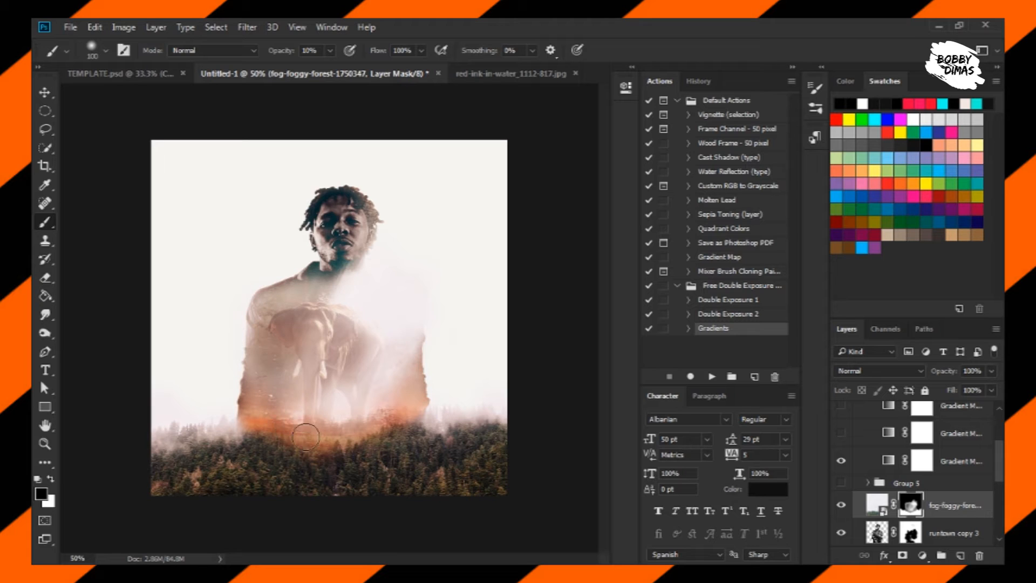
pyautogui.moveTo(328, 431); pyautogui.dragTo(363, 427)
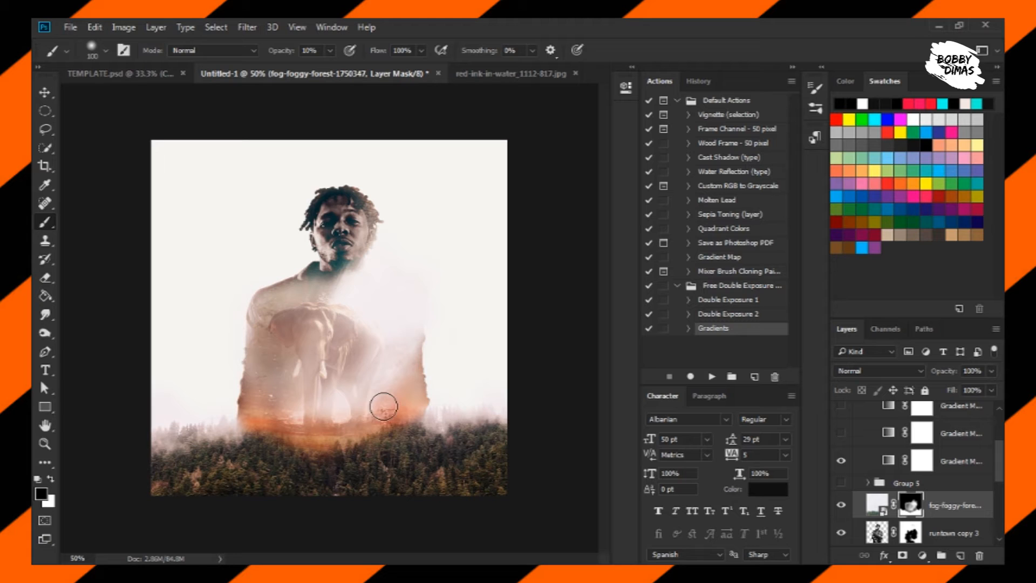
pyautogui.moveTo(398, 366)
pyautogui.mouseDown()
pyautogui.moveTo(414, 338)
pyautogui.moveTo(385, 399)
pyautogui.moveTo(418, 331)
pyautogui.moveTo(336, 458)
pyautogui.mouseUp()
pyautogui.moveTo(283, 397); pyautogui.dragTo(262, 367)
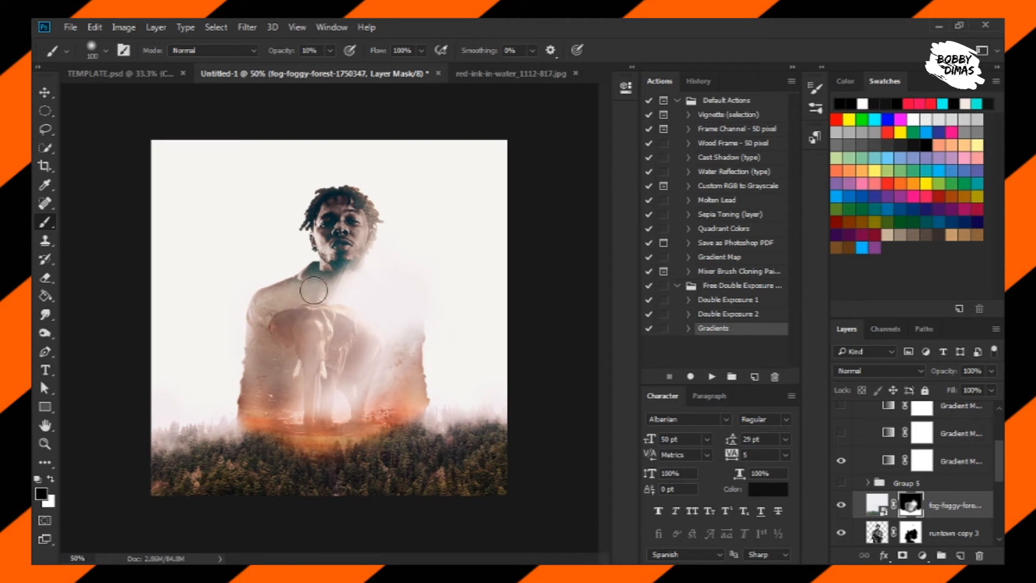
pyautogui.moveTo(321, 368); pyautogui.dragTo(317, 404)
pyautogui.moveTo(261, 425); pyautogui.dragTo(244, 435)
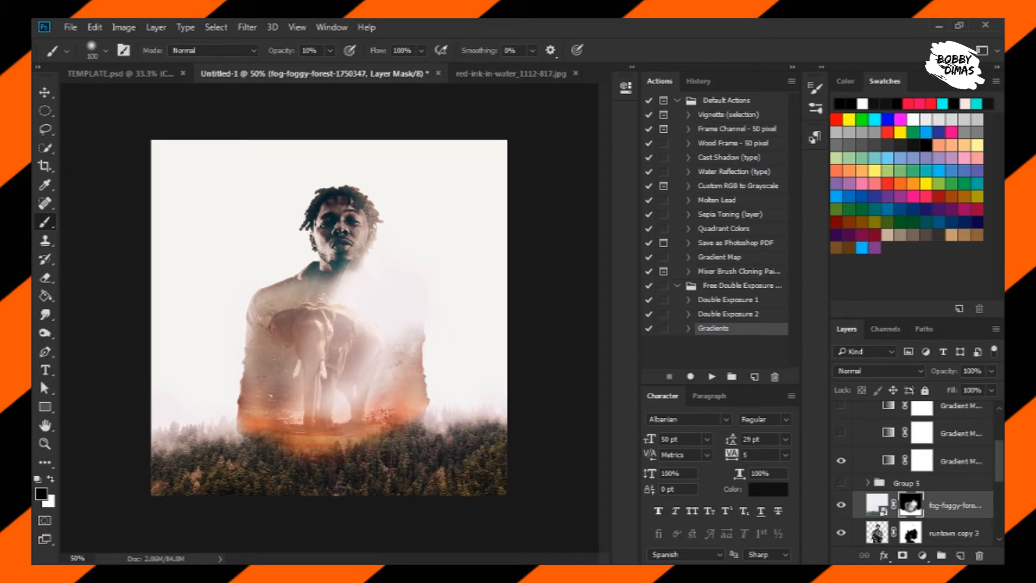
# Touch up the forest mask at the waist with 10% black paint, and erase it at 30% opacity to restore trees below the torso
pyautogui.moveTo(387, 419); pyautogui.dragTo(400, 413)
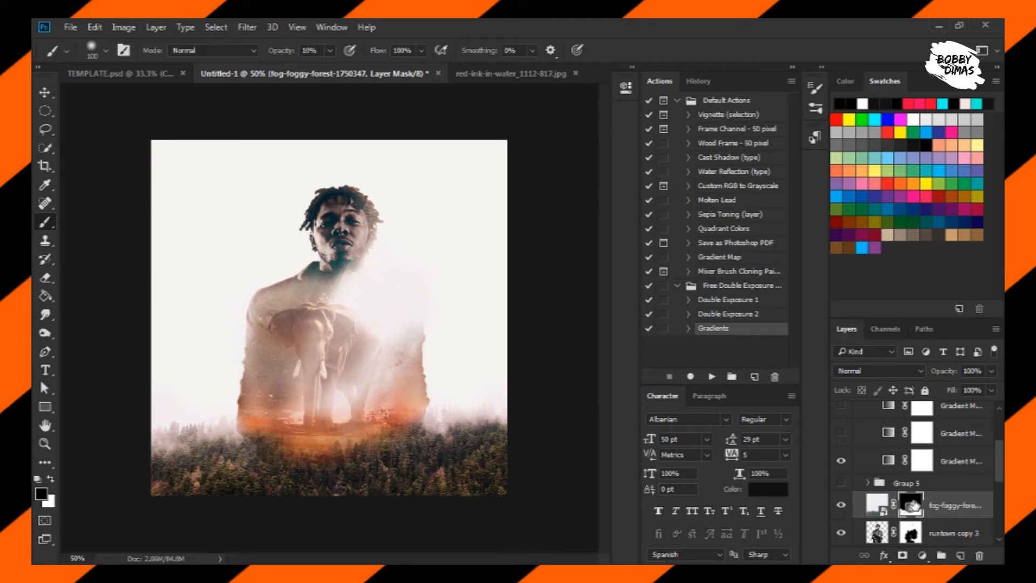
pyautogui.click(45, 277)
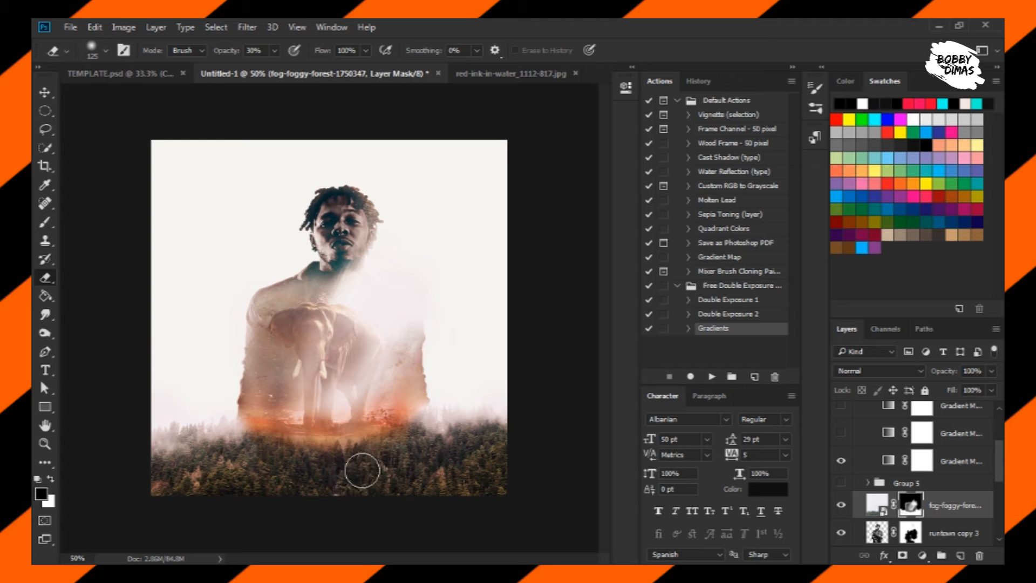
pyautogui.click(45, 92)
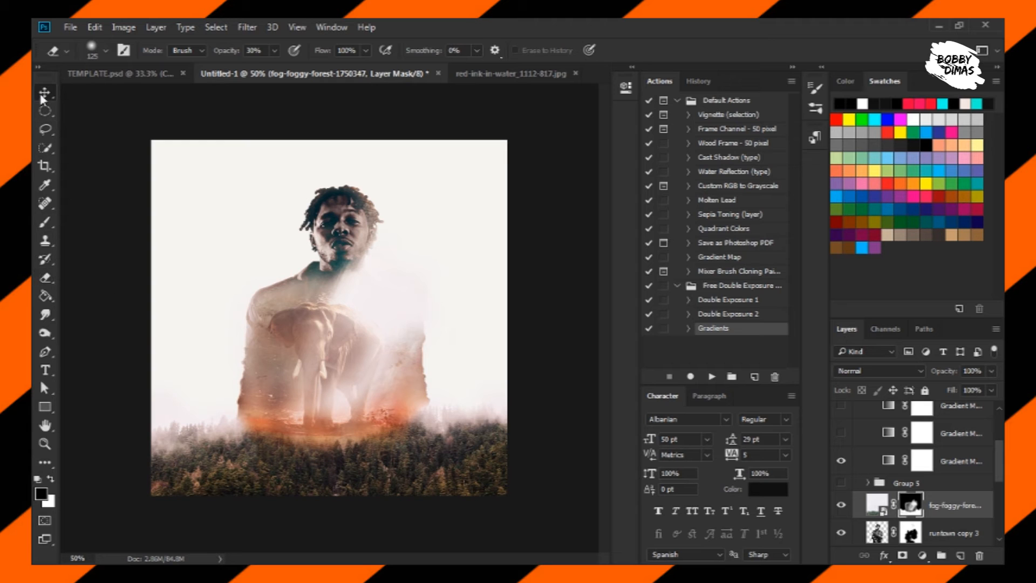
pyautogui.hotkey('ctrl', '-')
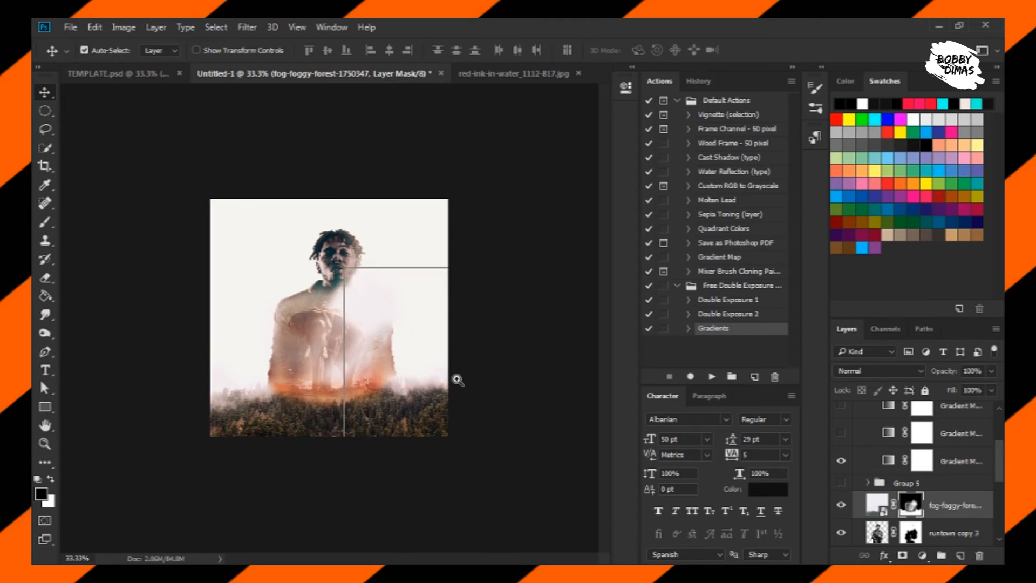
pyautogui.hotkey('ctrl', '+')
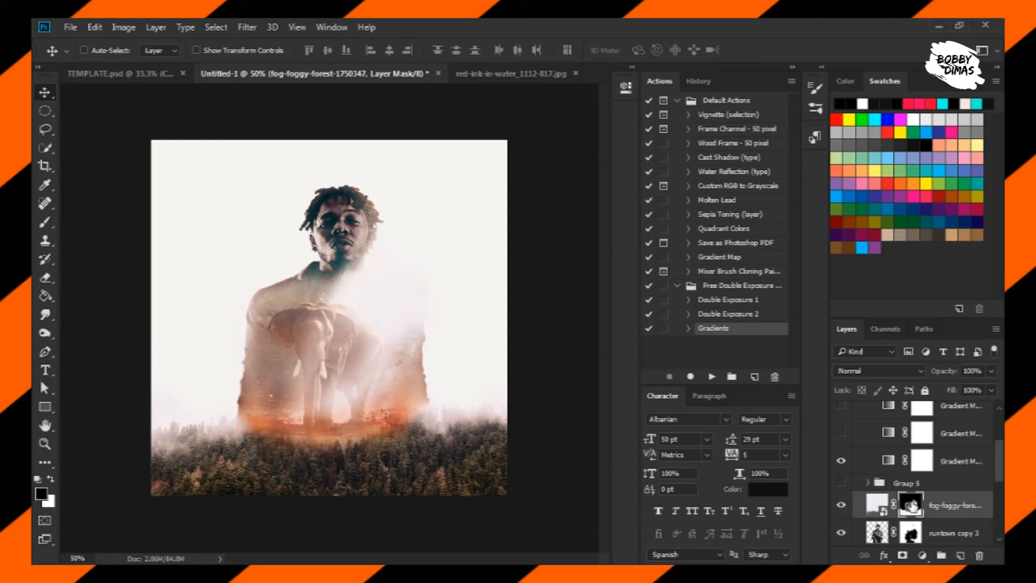
# Select the topmost gradient map layer in Group 4
pyautogui.scroll(-3, 910, 506)
pyautogui.scroll(4, 912, 505)
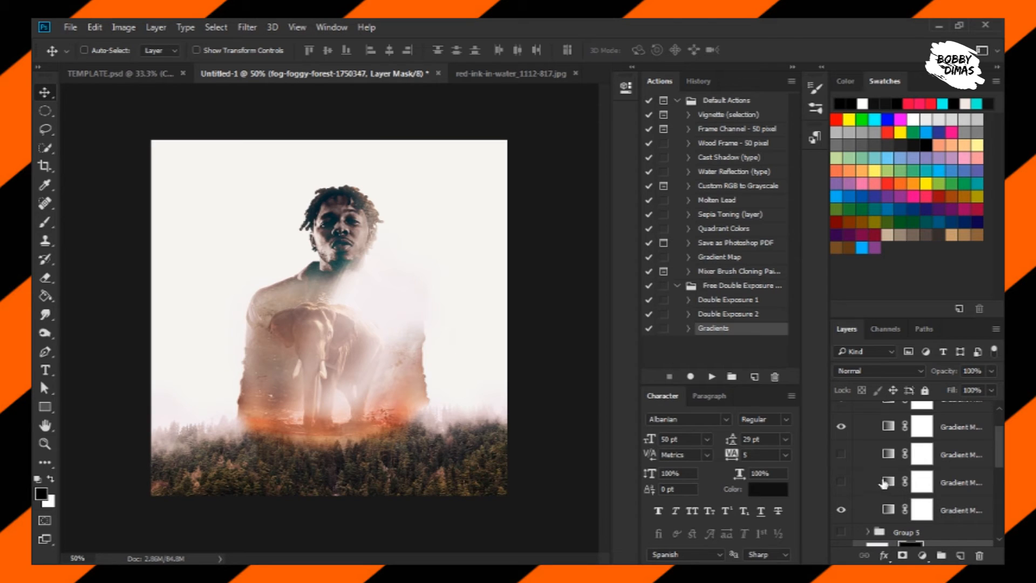
pyautogui.scroll(-5, 883, 484)
pyautogui.scroll(8, 899, 481)
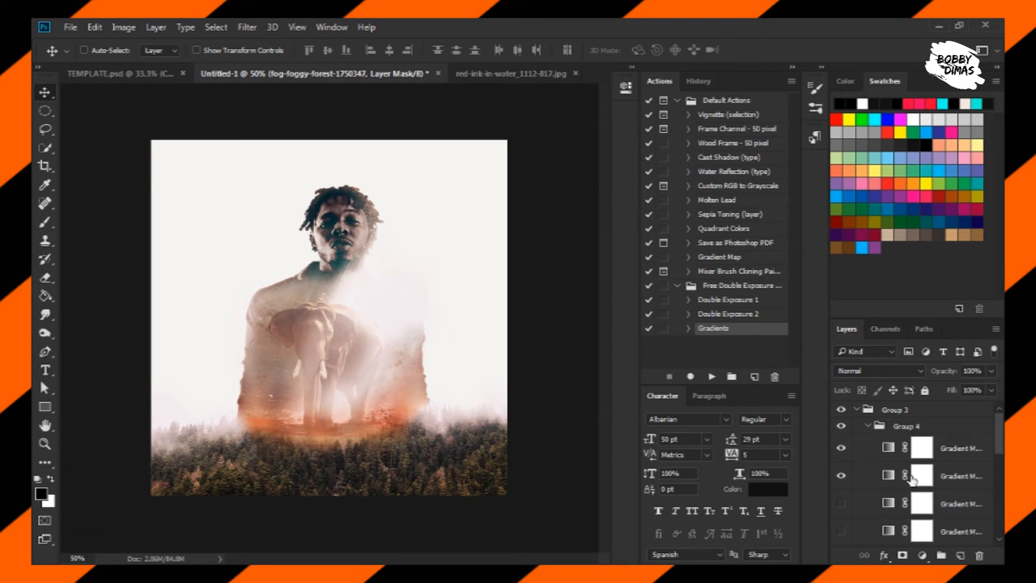
pyautogui.click(968, 449)
pyautogui.click(916, 555)
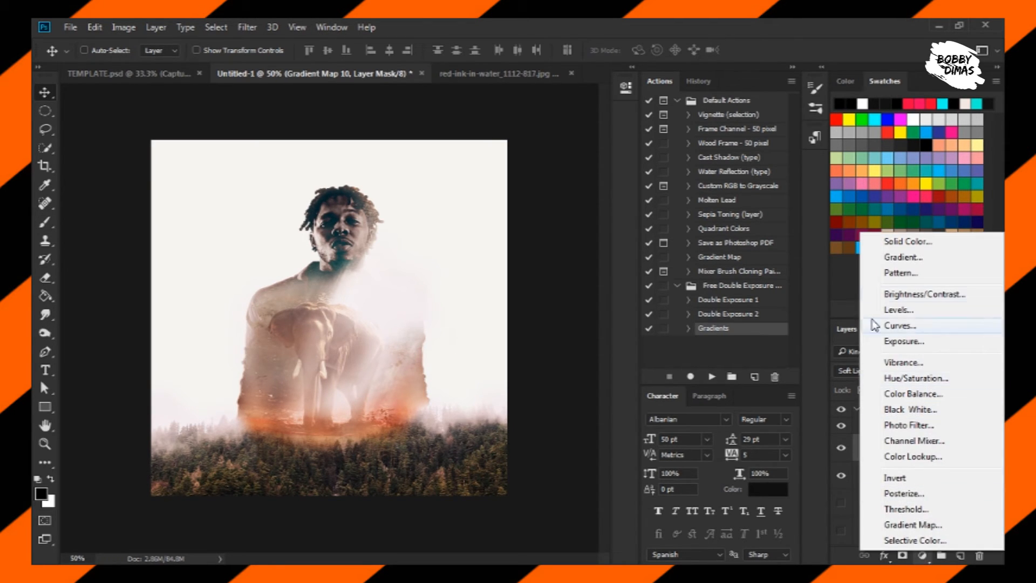
pyautogui.click(874, 258)
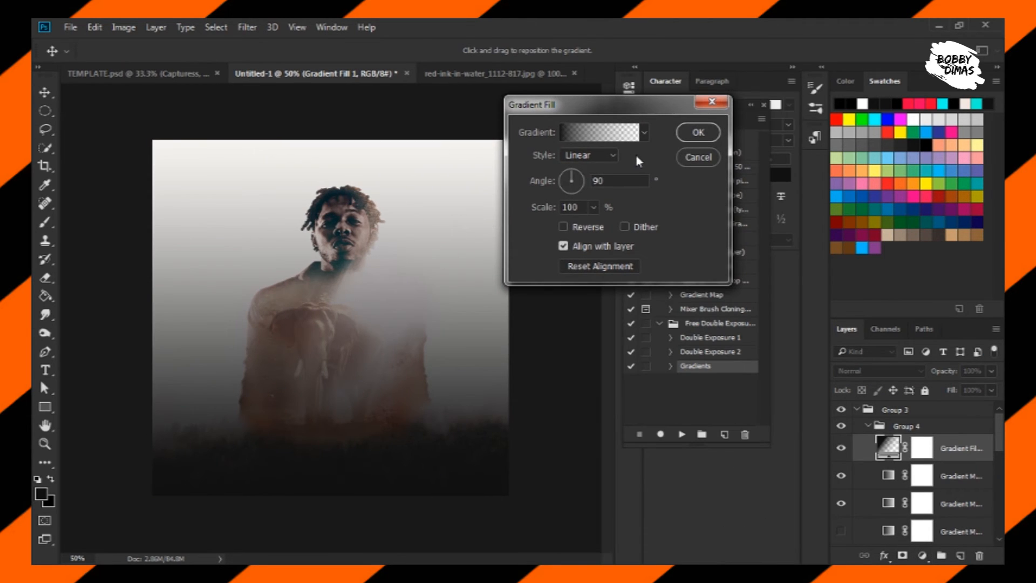
pyautogui.press('Escape')
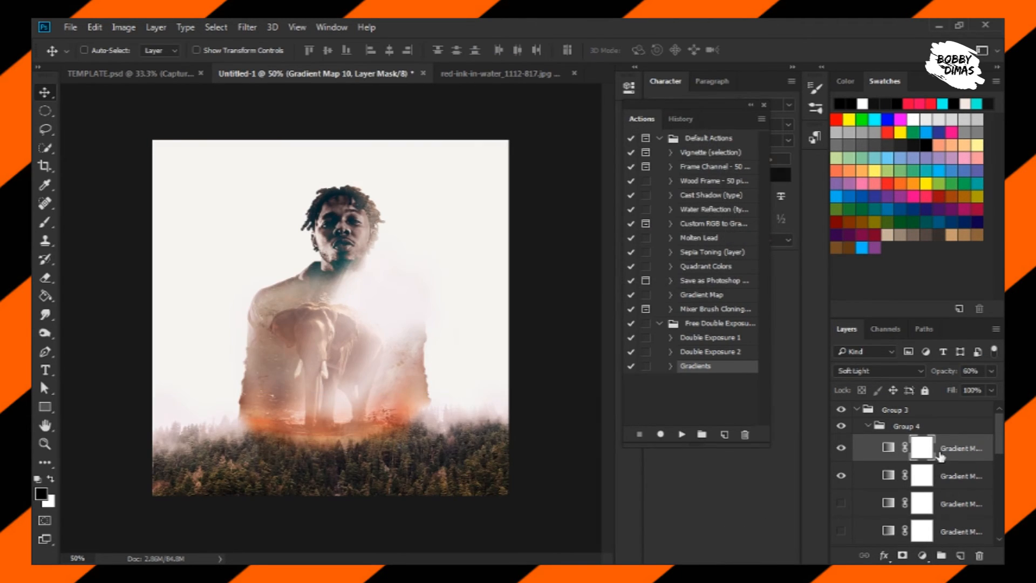
# Add a solid color fill layer in pale yellow #fbffe8 above the gradient maps in Group 4
pyautogui.click(922, 556)
pyautogui.click(914, 245)
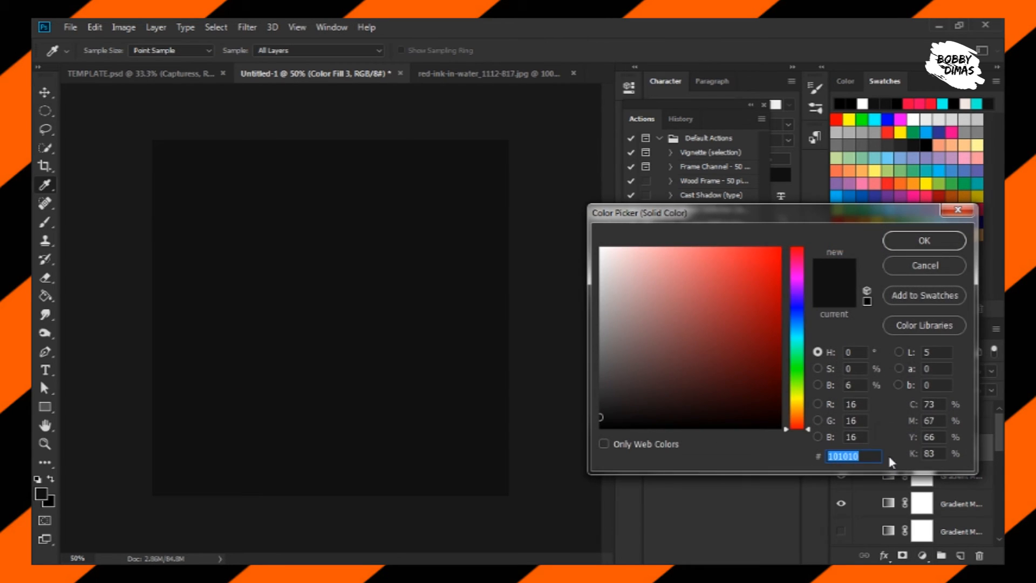
pyautogui.moveTo(726, 380); pyautogui.dragTo(603, 256)
pyautogui.click(796, 276)
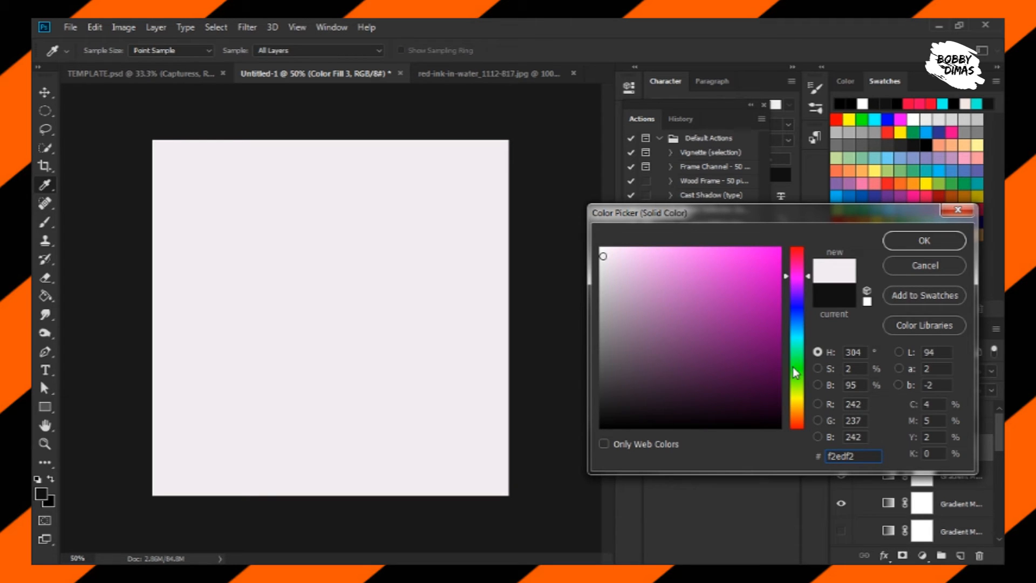
pyautogui.moveTo(794, 341); pyautogui.dragTo(796, 334)
pyautogui.moveTo(610, 252); pyautogui.dragTo(615, 243)
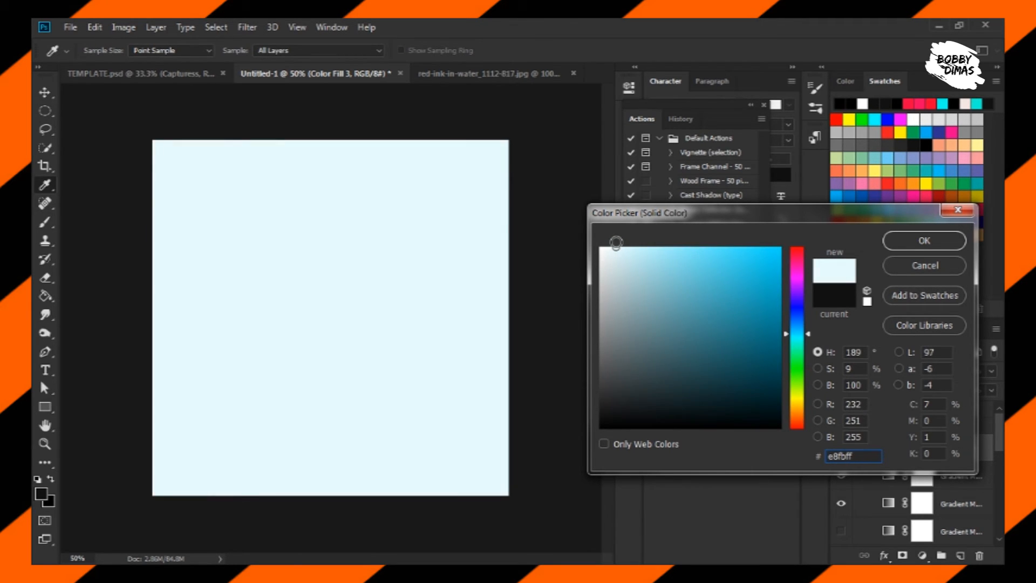
pyautogui.click(803, 396)
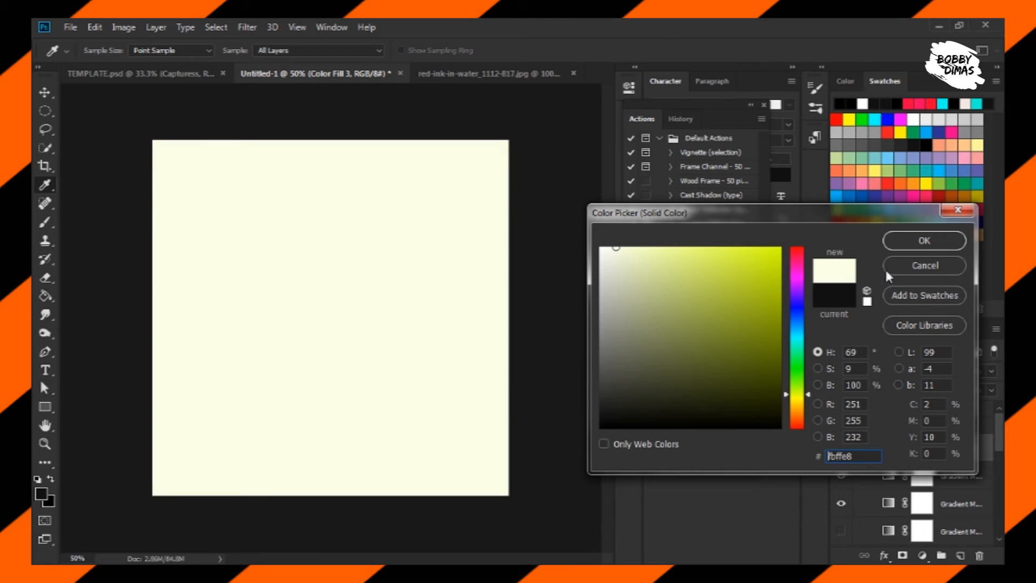
pyautogui.click(896, 241)
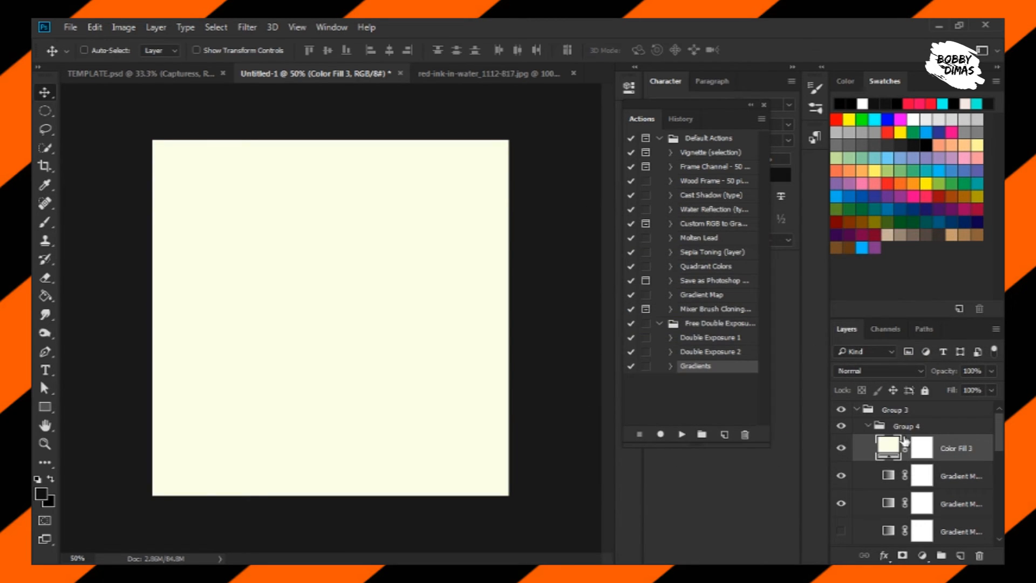
# Set the pale yellow fill layer's blend mode to Saturation and dock the floating Actions panel again
pyautogui.click(876, 371)
pyautogui.click(869, 354)
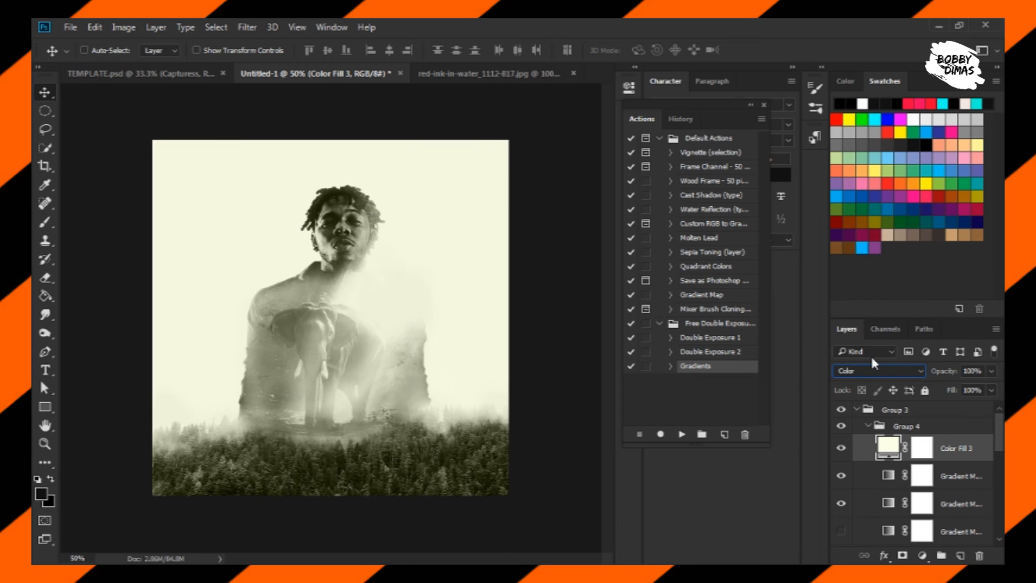
pyautogui.press('Up')
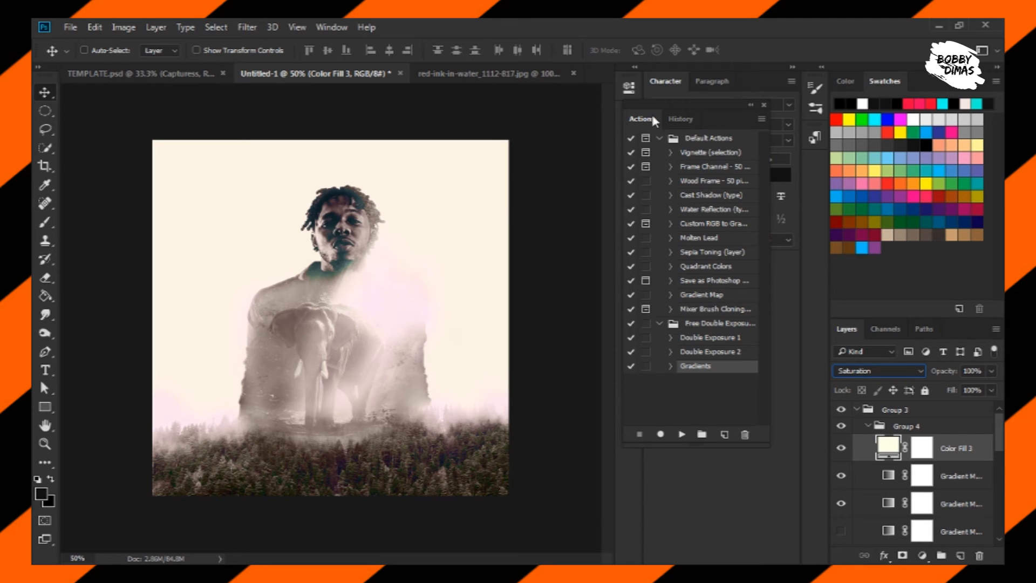
pyautogui.moveTo(668, 106); pyautogui.dragTo(696, 78)
# Erase the foggy forest layer's mask at 30% opacity over the elephant and the torso to thicken the fog
pyautogui.scroll(-5, 881, 479)
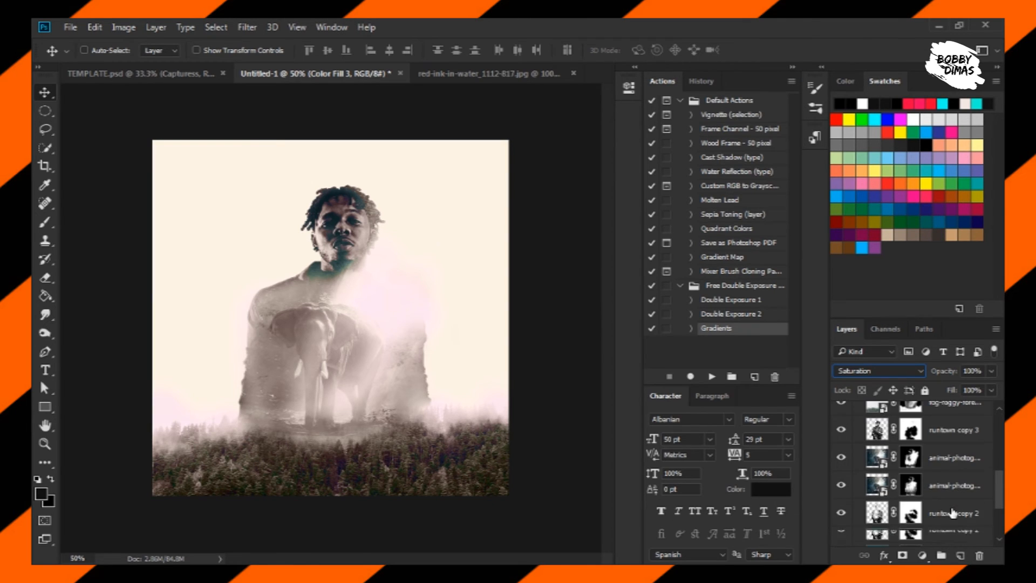
pyautogui.scroll(1, 882, 476)
pyautogui.click(840, 435)
pyautogui.click(841, 435)
pyautogui.click(913, 441)
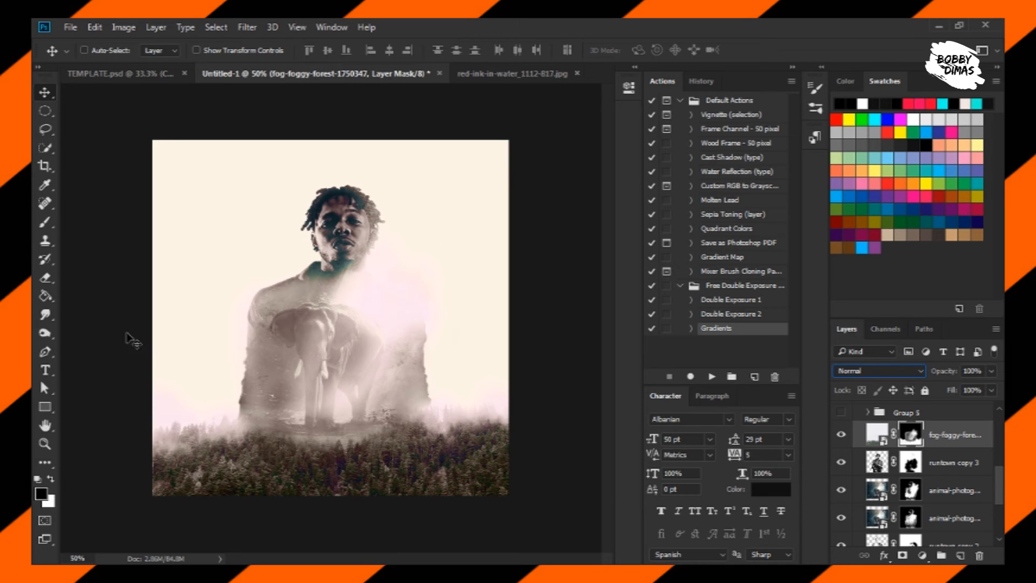
pyautogui.click(45, 278)
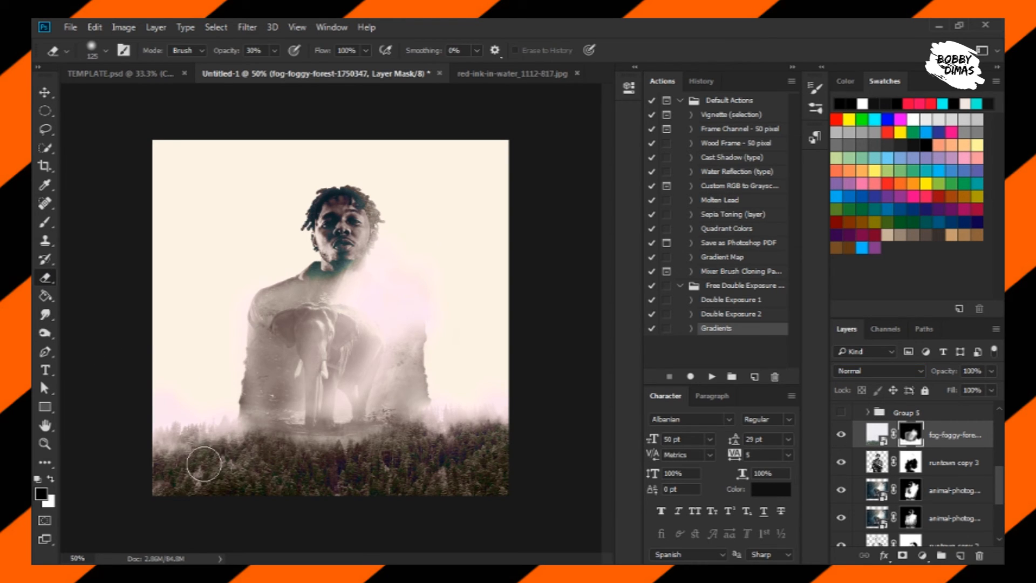
pyautogui.moveTo(363, 405)
pyautogui.mouseDown()
pyautogui.moveTo(358, 360)
pyautogui.moveTo(329, 377)
pyautogui.moveTo(344, 328)
pyautogui.moveTo(294, 371)
pyautogui.moveTo(332, 309)
pyautogui.moveTo(365, 282)
pyautogui.moveTo(352, 336)
pyautogui.moveTo(395, 371)
pyautogui.moveTo(408, 338)
pyautogui.moveTo(384, 387)
pyautogui.moveTo(309, 390)
pyautogui.moveTo(324, 325)
pyautogui.moveTo(301, 398)
pyautogui.moveTo(299, 362)
pyautogui.moveTo(289, 380)
pyautogui.moveTo(276, 444)
pyautogui.moveTo(277, 362)
pyautogui.moveTo(320, 299)
pyautogui.mouseUp()
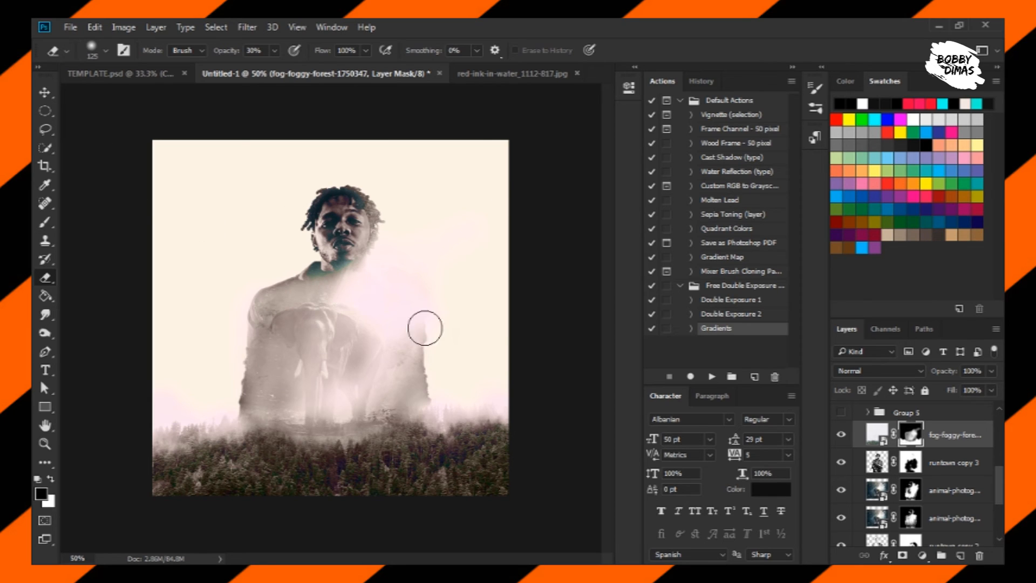
# Change the background layer Color Fill 2 to pale pink #ffe8f1
pyautogui.scroll(-4, 898, 514)
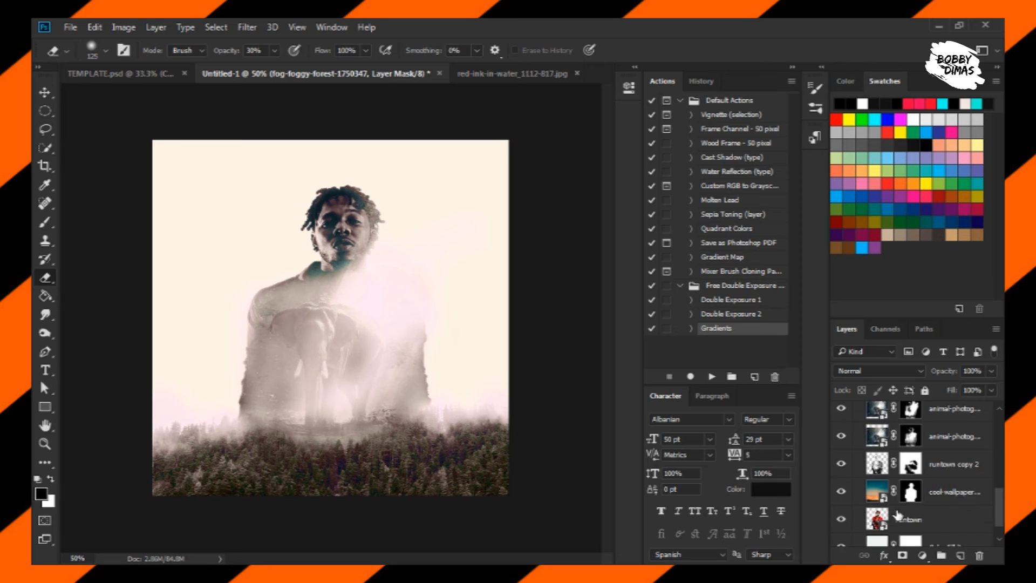
pyautogui.doubleClick(879, 509)
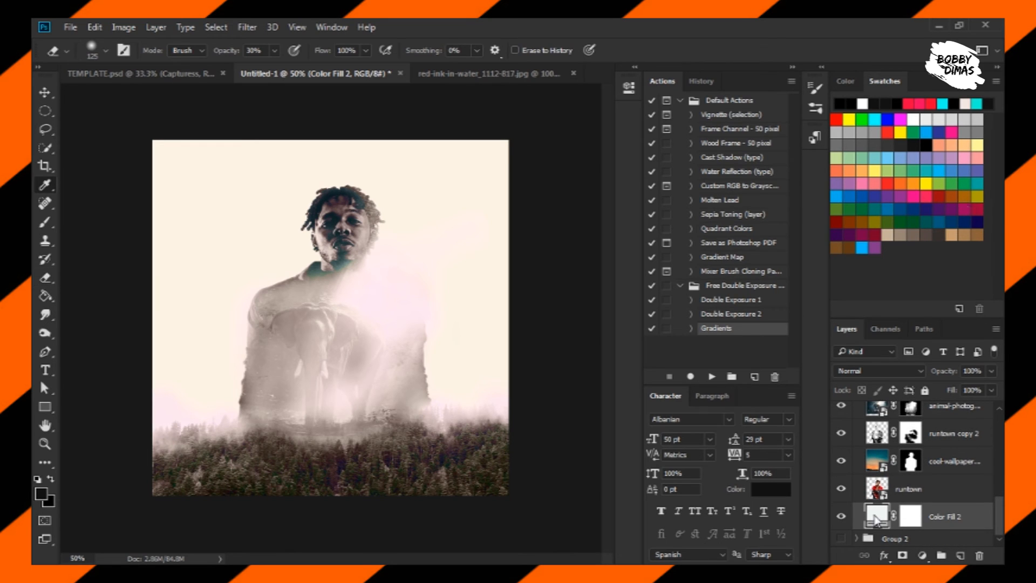
pyautogui.click(444, 287)
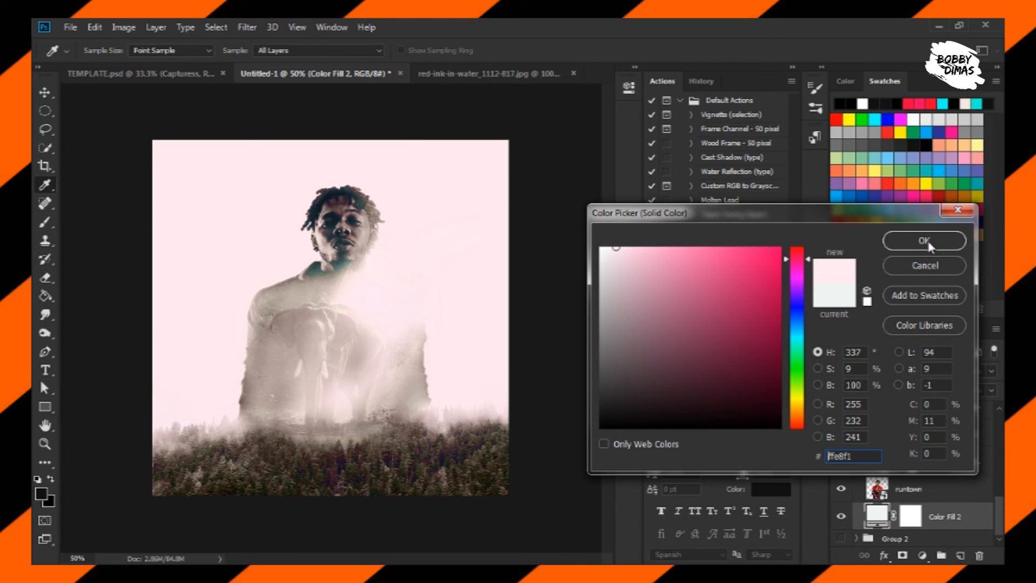
pyautogui.click(924, 241)
pyautogui.press('v')
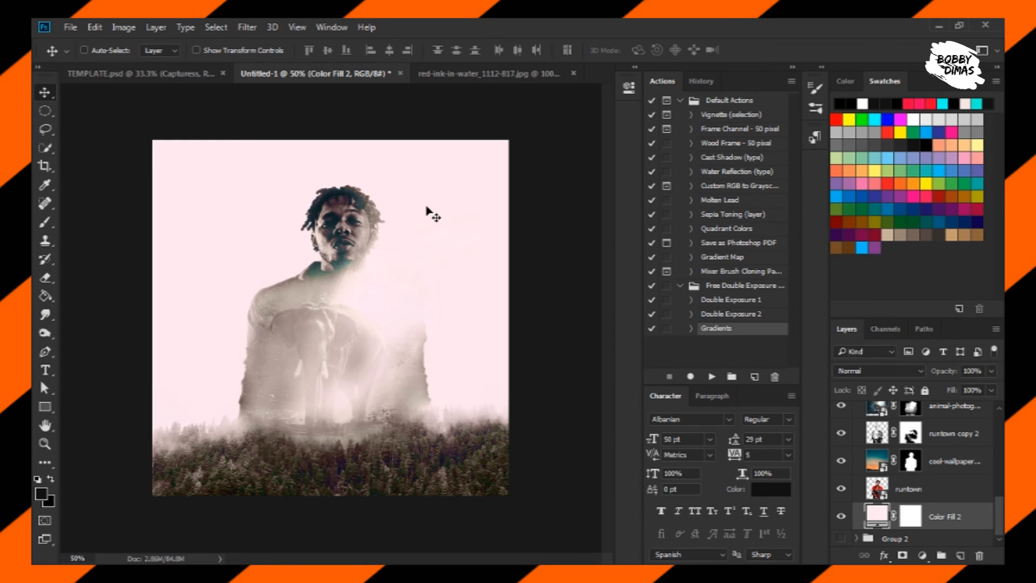
# Try other blend modes on Color Fill 3, including Hue, Exclusion, Soft Light, Lighten, Color Burn and Luminosity, and return it to Saturation
pyautogui.scroll(2, 905, 474)
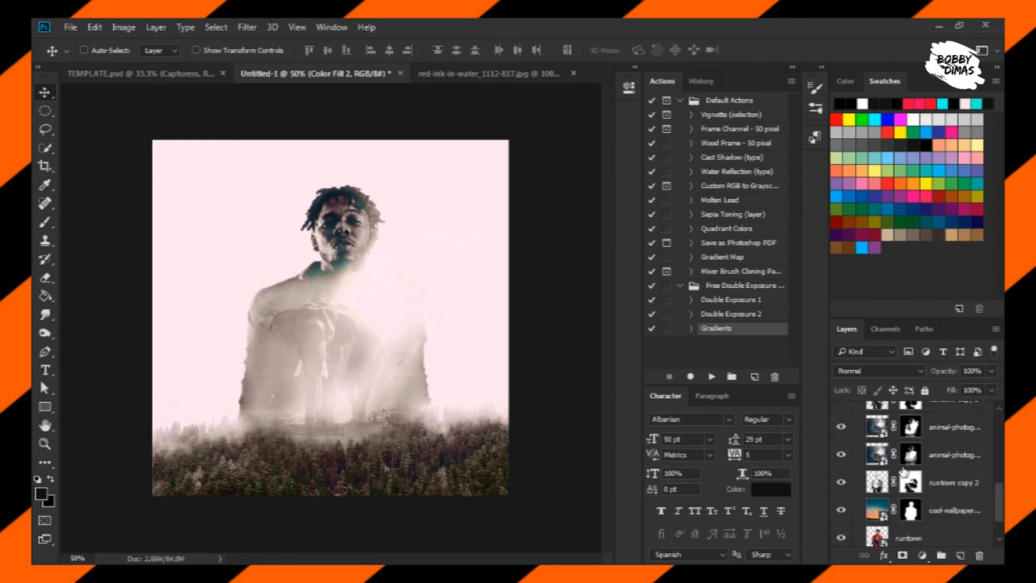
pyautogui.scroll(5, 904, 471)
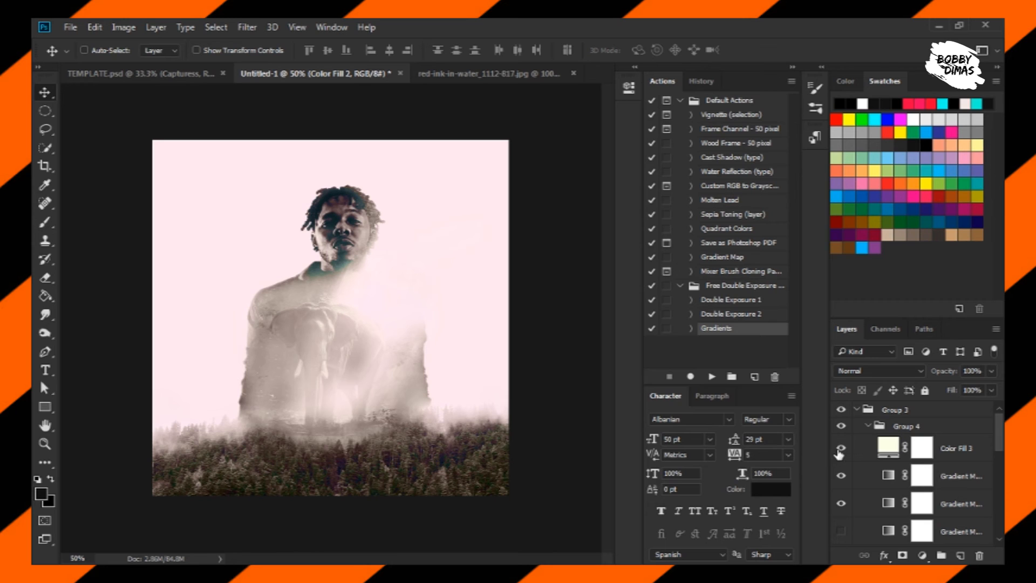
pyautogui.click(878, 452)
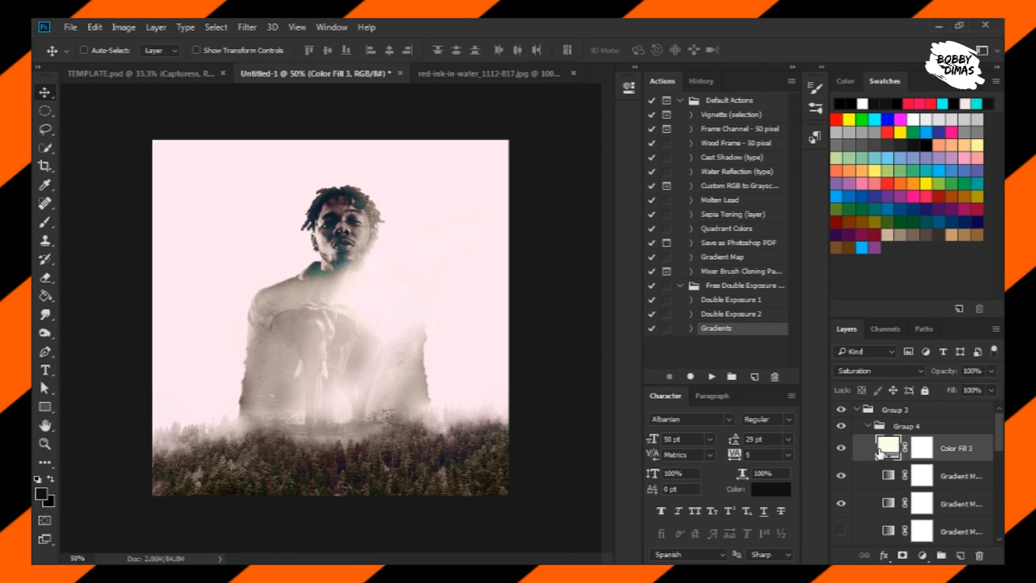
pyautogui.click(874, 371)
pyautogui.click(852, 332)
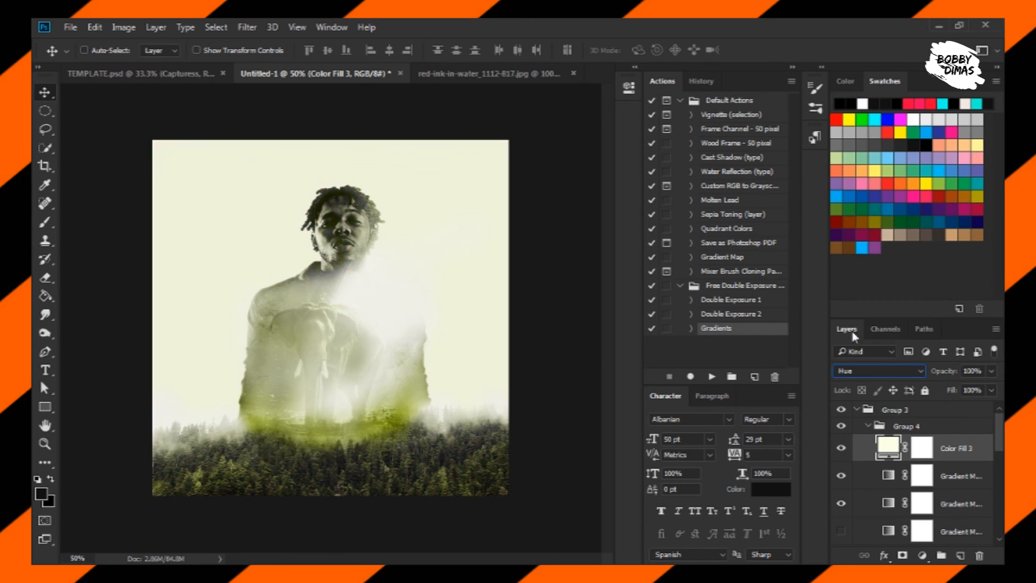
pyautogui.scroll(7, 878, 368)
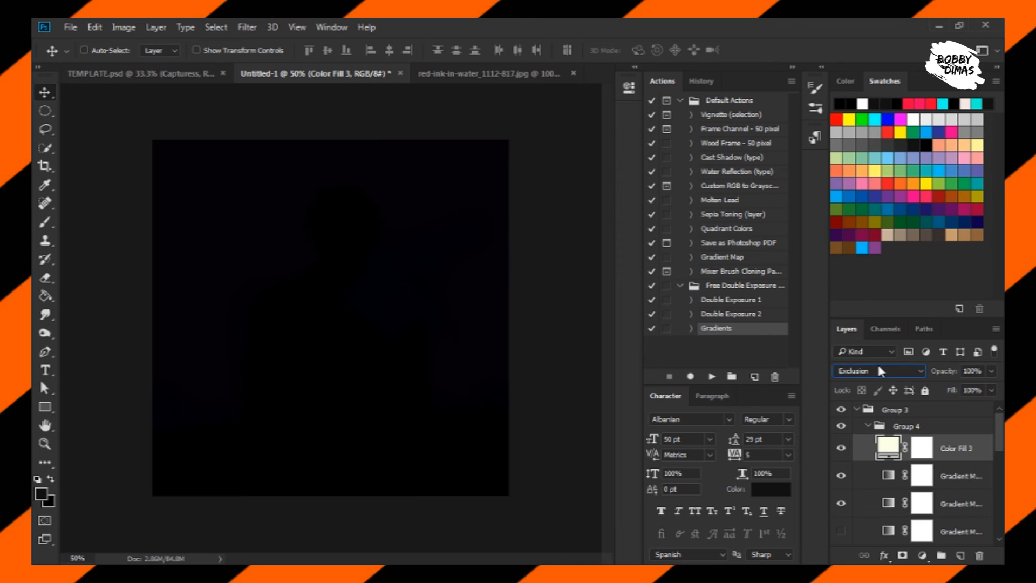
pyautogui.scroll(7, 878, 369)
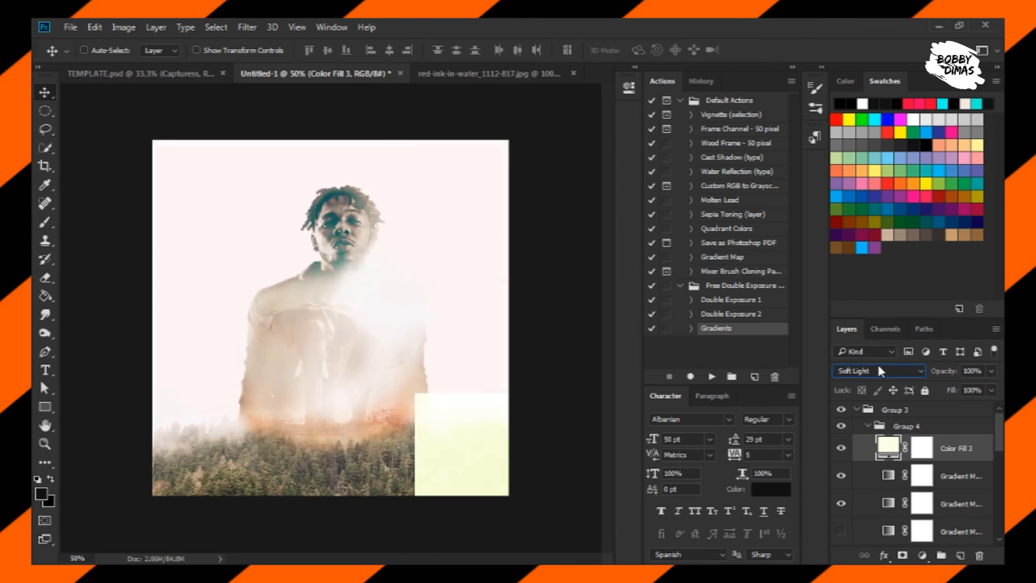
pyautogui.scroll(2, 879, 366)
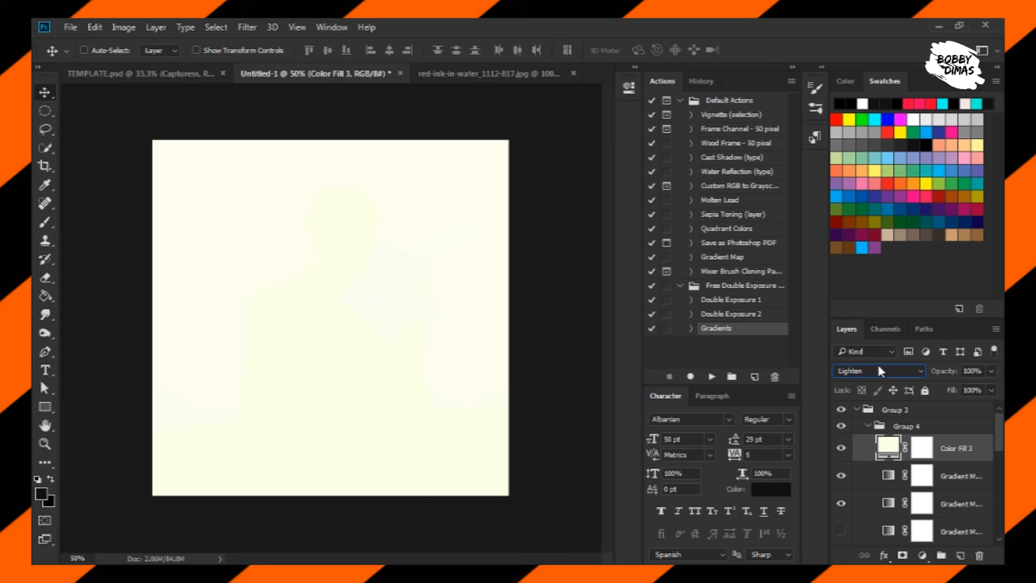
pyautogui.scroll(2, 878, 370)
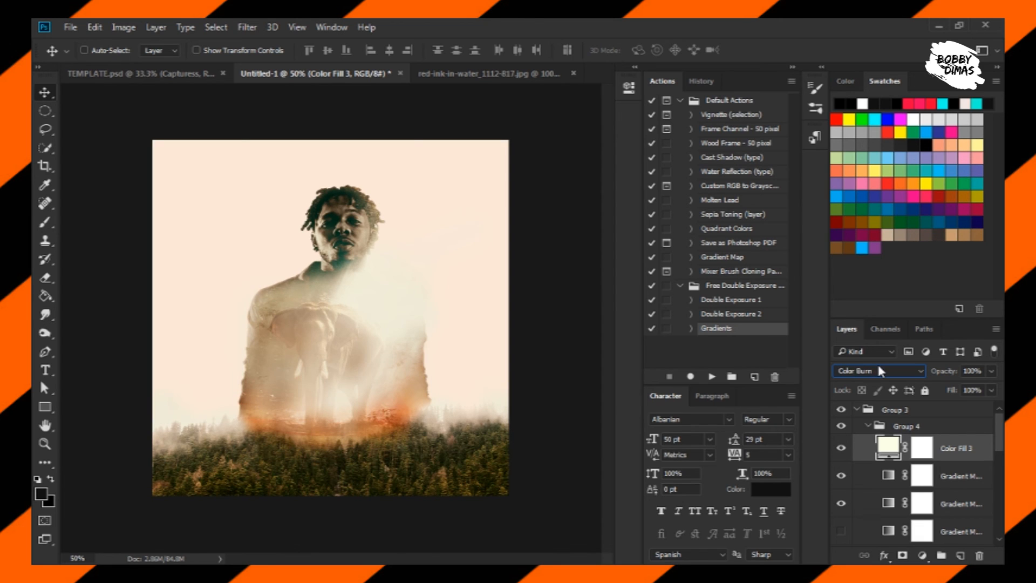
pyautogui.scroll(2, 879, 370)
pyautogui.click(879, 367)
pyautogui.click(855, 363)
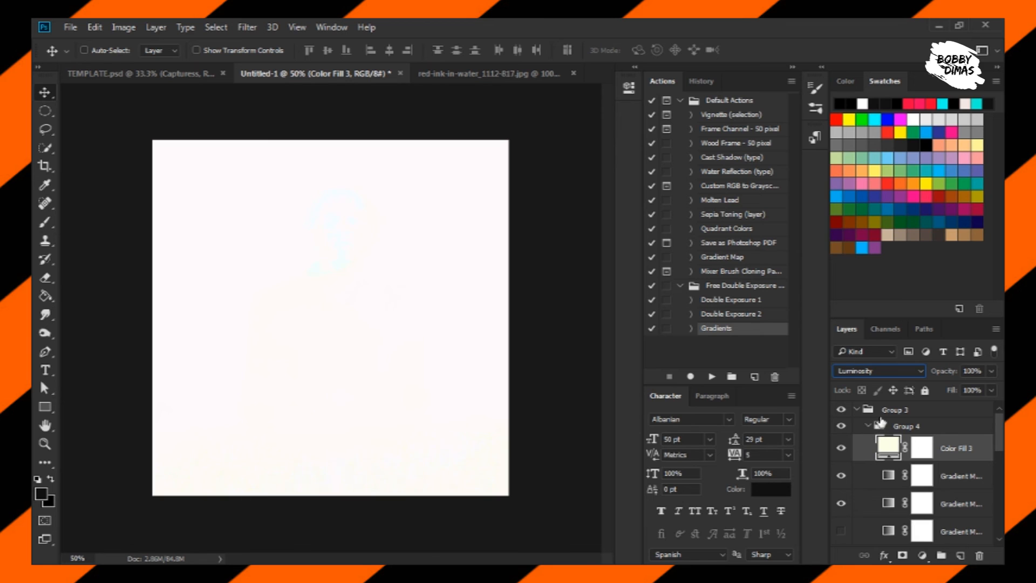
pyautogui.press('Up')
pyautogui.press('Up')
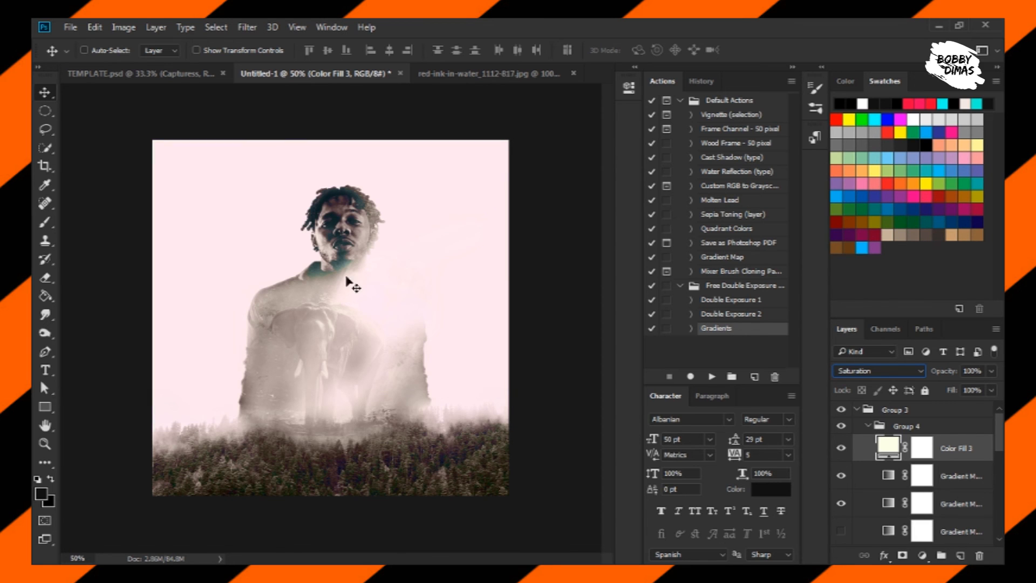
# Hide the Color Fill 3 layer and change the background layer Color Fill 2 to very pale pink #f4ecf0
pyautogui.click(841, 448)
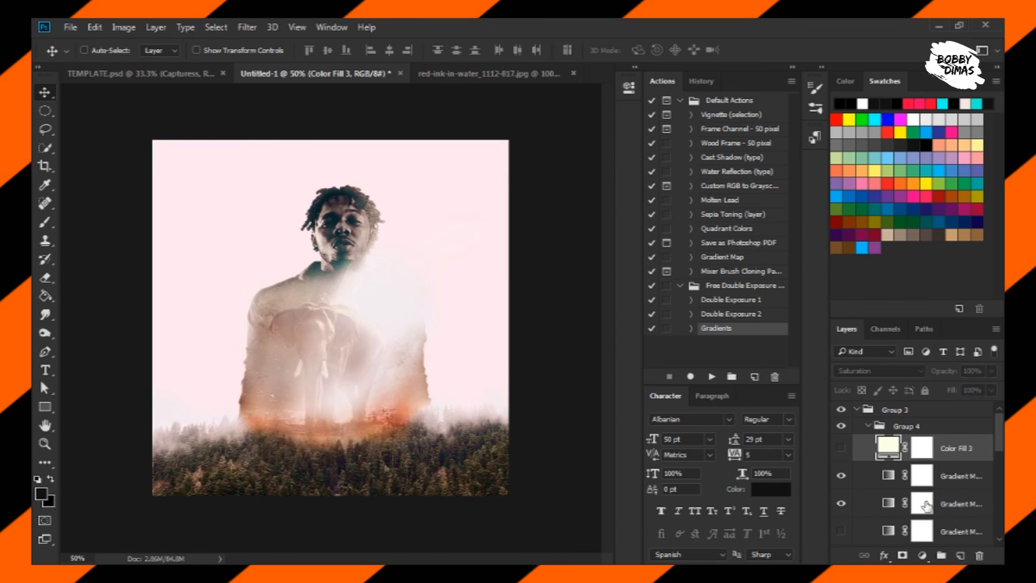
pyautogui.click(944, 496)
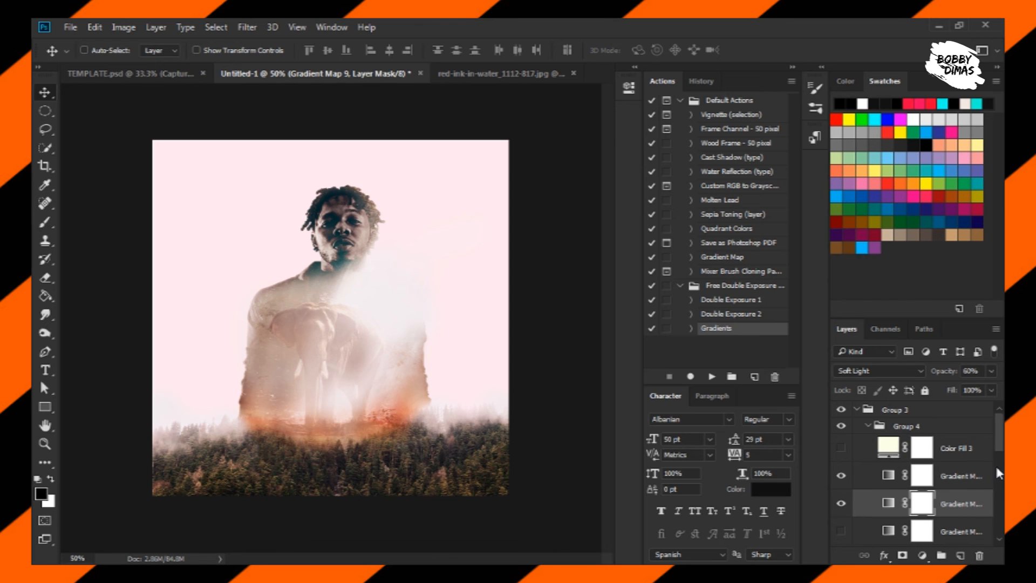
pyautogui.scroll(-10, 998, 473)
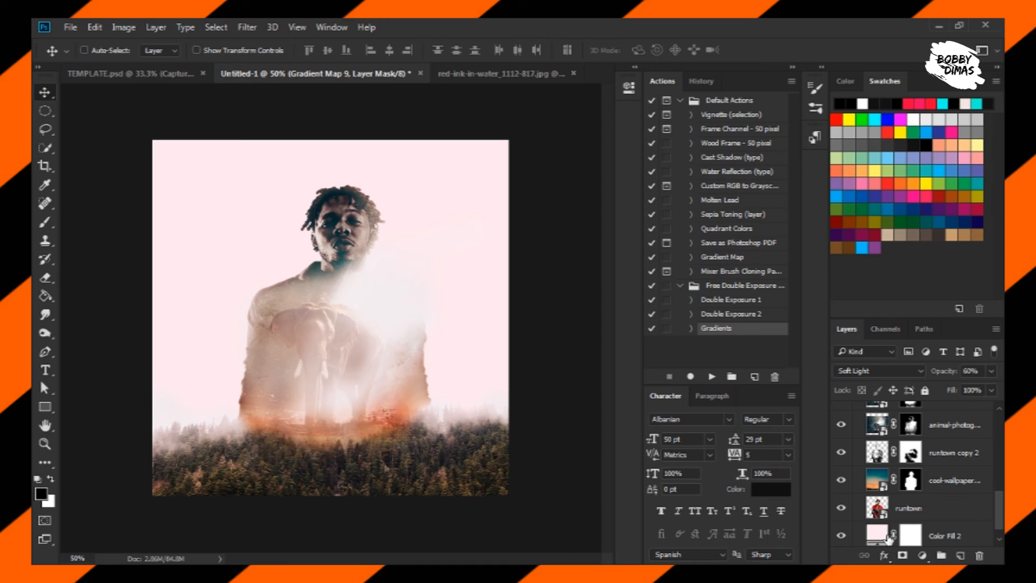
pyautogui.doubleClick(888, 536)
pyautogui.click(388, 294)
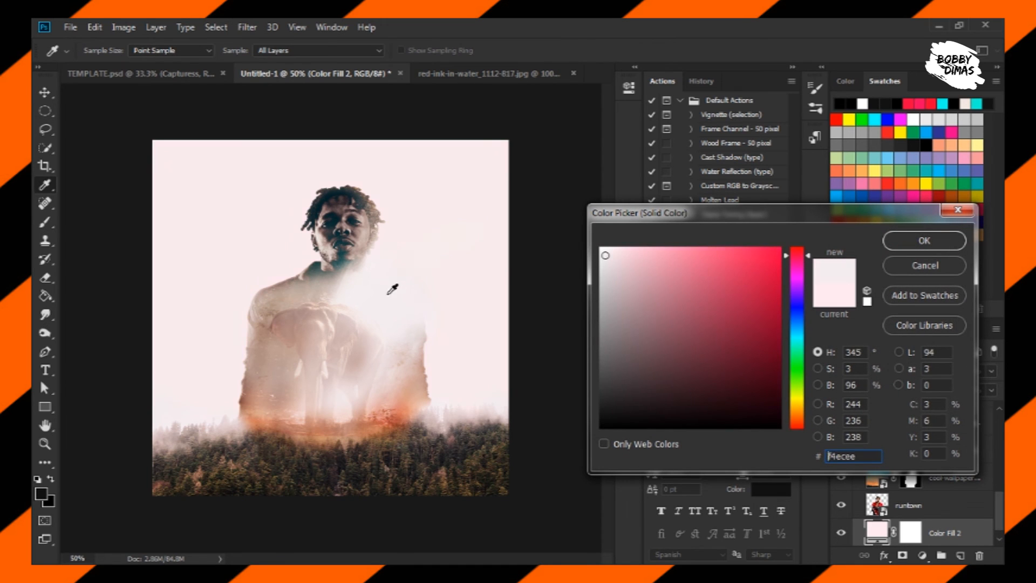
pyautogui.click(371, 296)
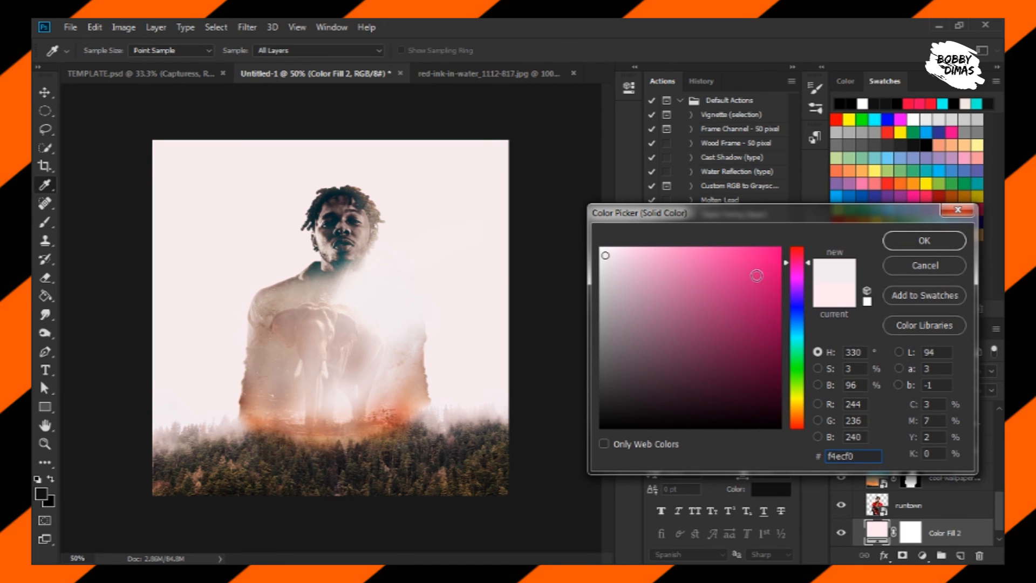
pyautogui.click(908, 245)
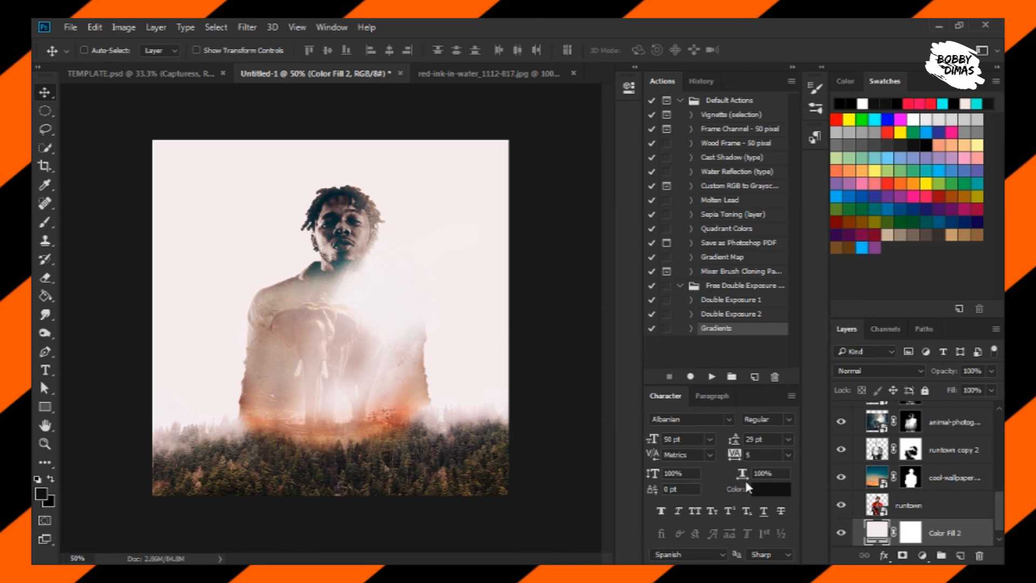
# Toggle the topmost gradient map's visibility to compare its effect, leaving it shown, and hide the lowest gradient map, just above Group 5
pyautogui.scroll(10, 888, 484)
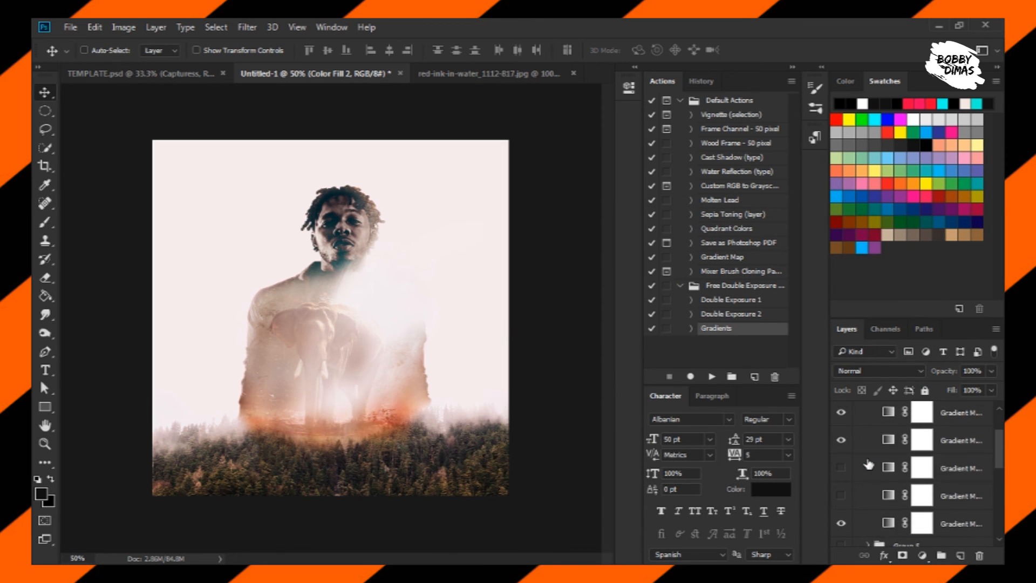
pyautogui.click(840, 475)
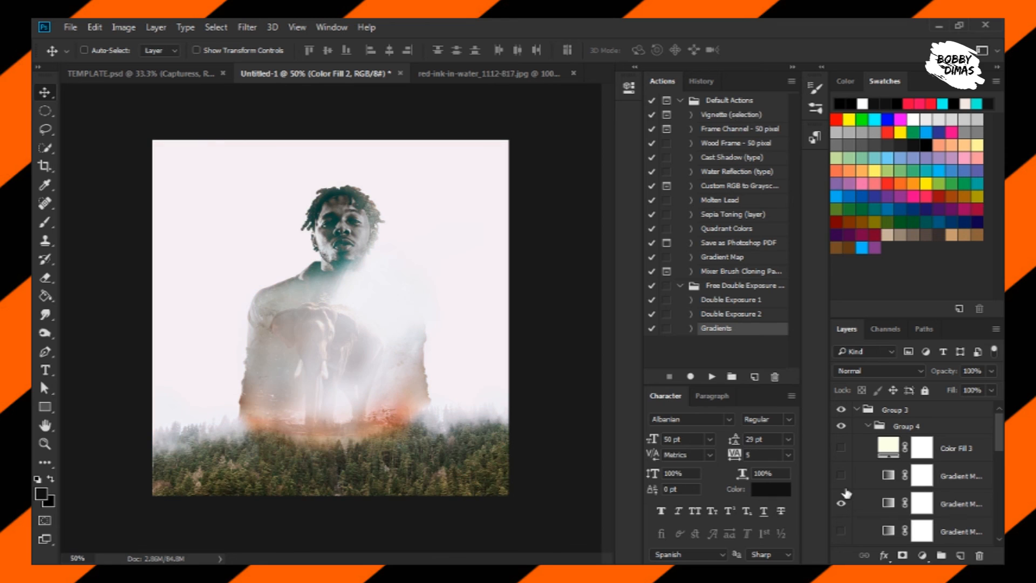
pyautogui.click(842, 476)
pyautogui.click(842, 475)
pyautogui.scroll(-2, 843, 498)
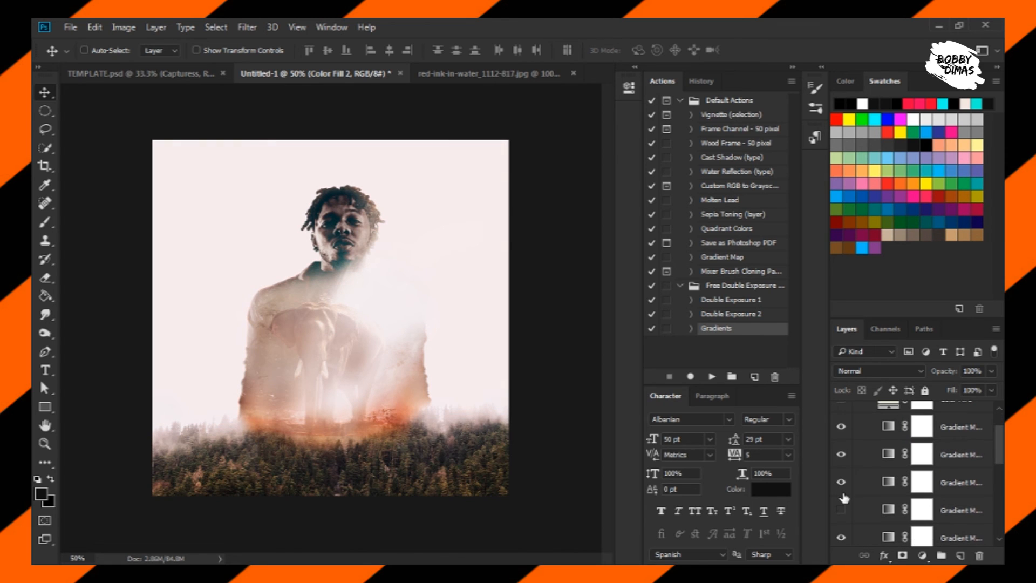
pyautogui.scroll(-3, 844, 498)
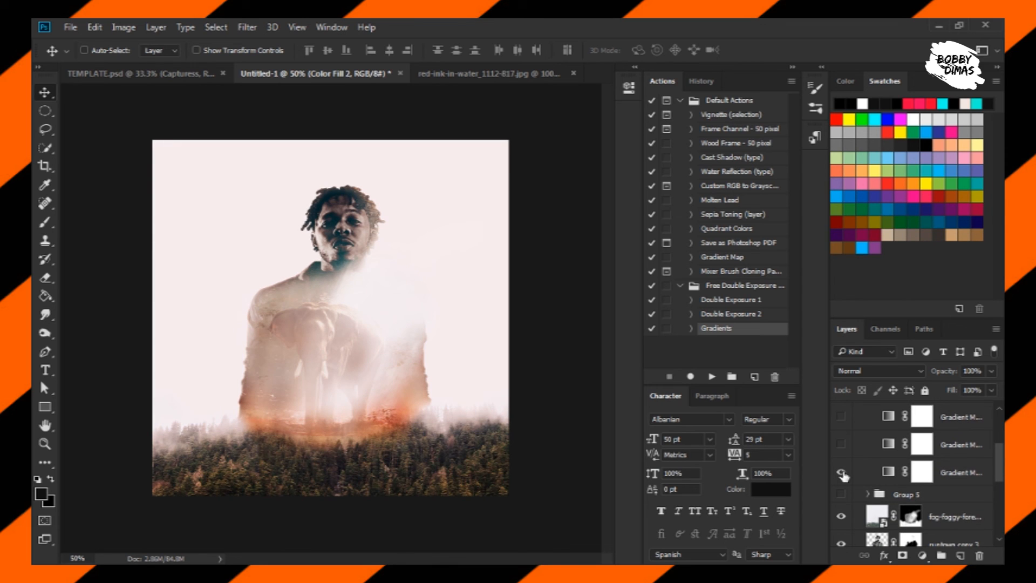
pyautogui.click(843, 474)
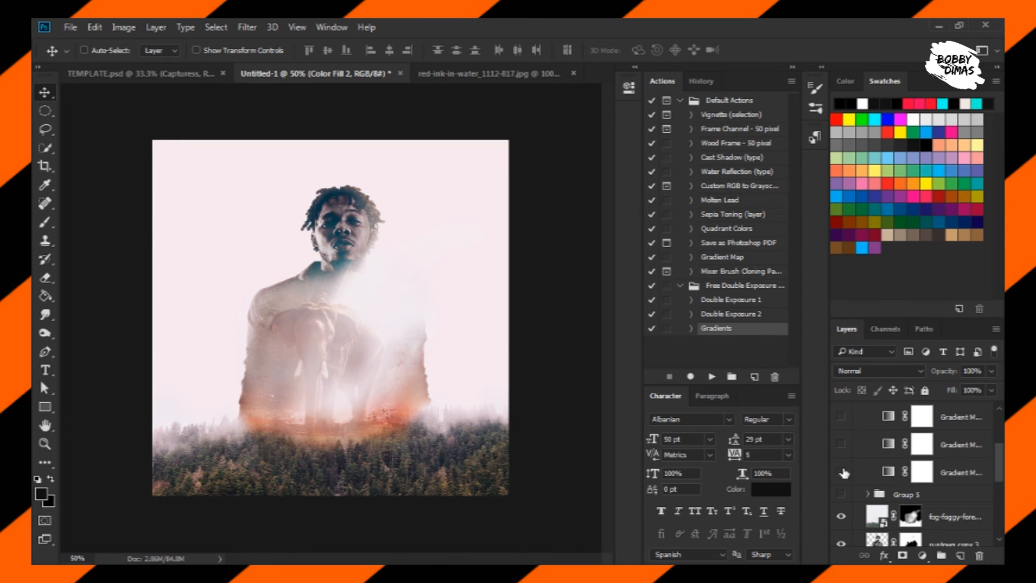